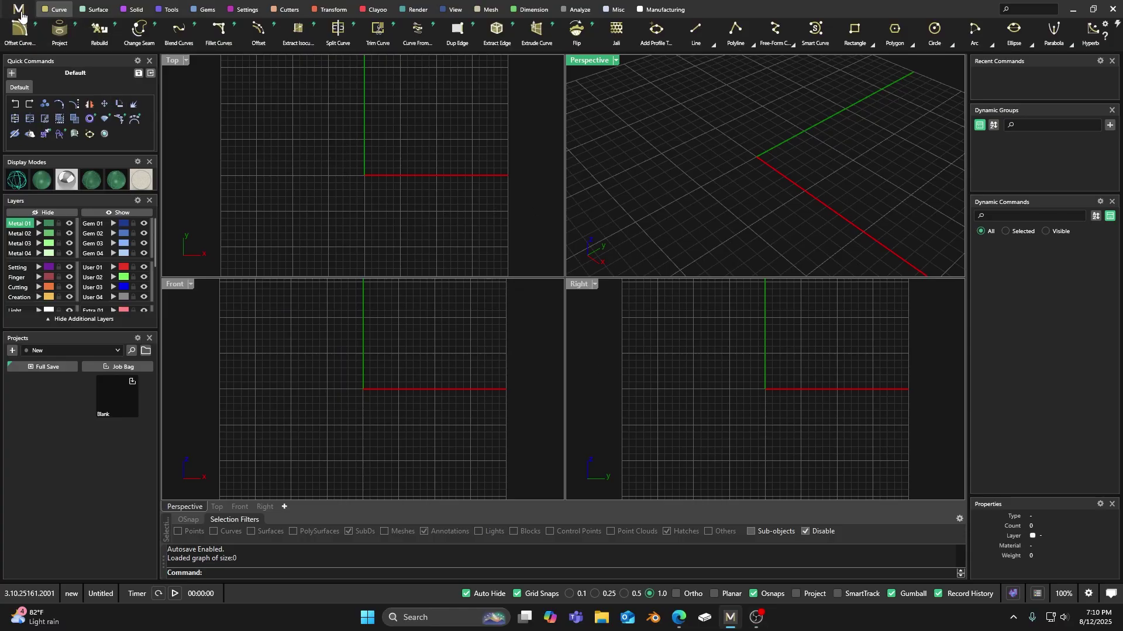
Step: Switch the workspace to the Secondary window layout
left_click(18, 10)
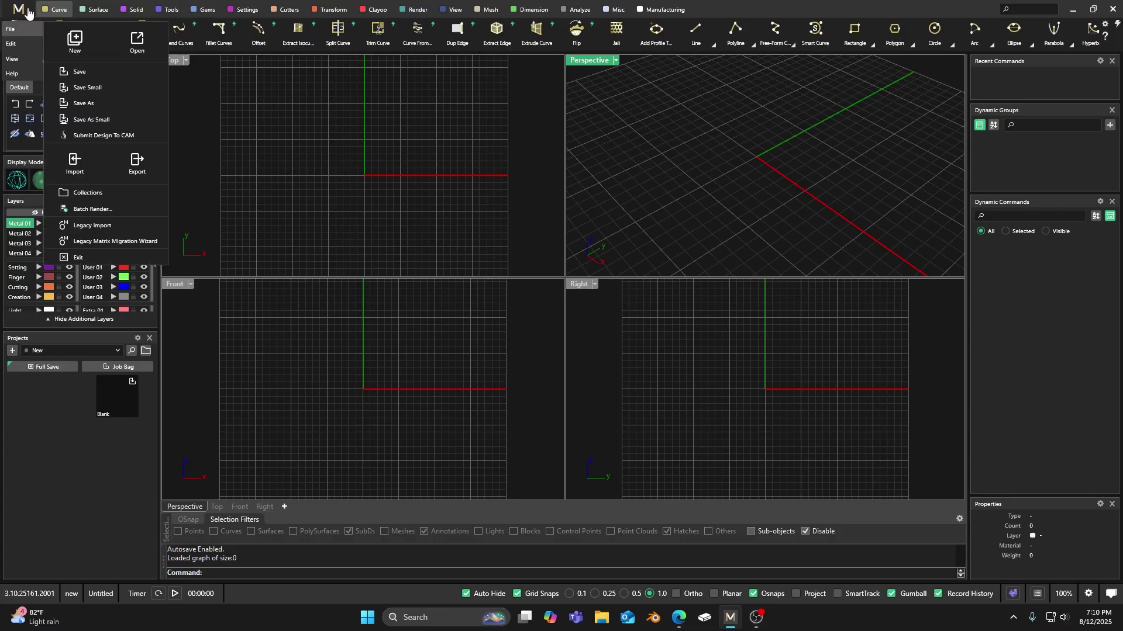
left_click(35, 58)
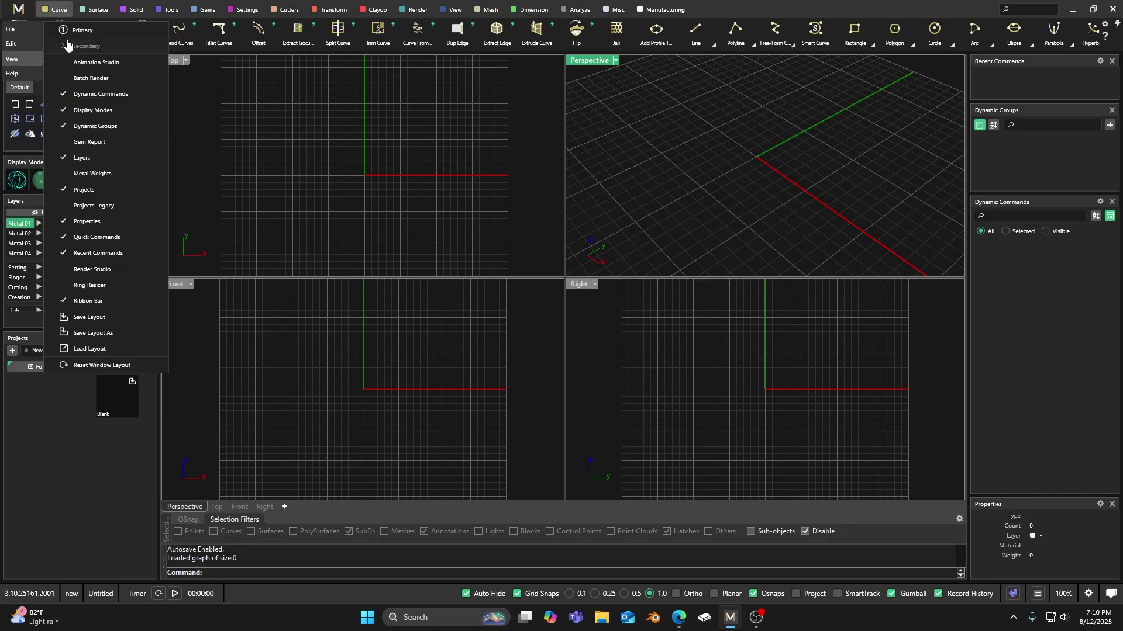
left_click(87, 46)
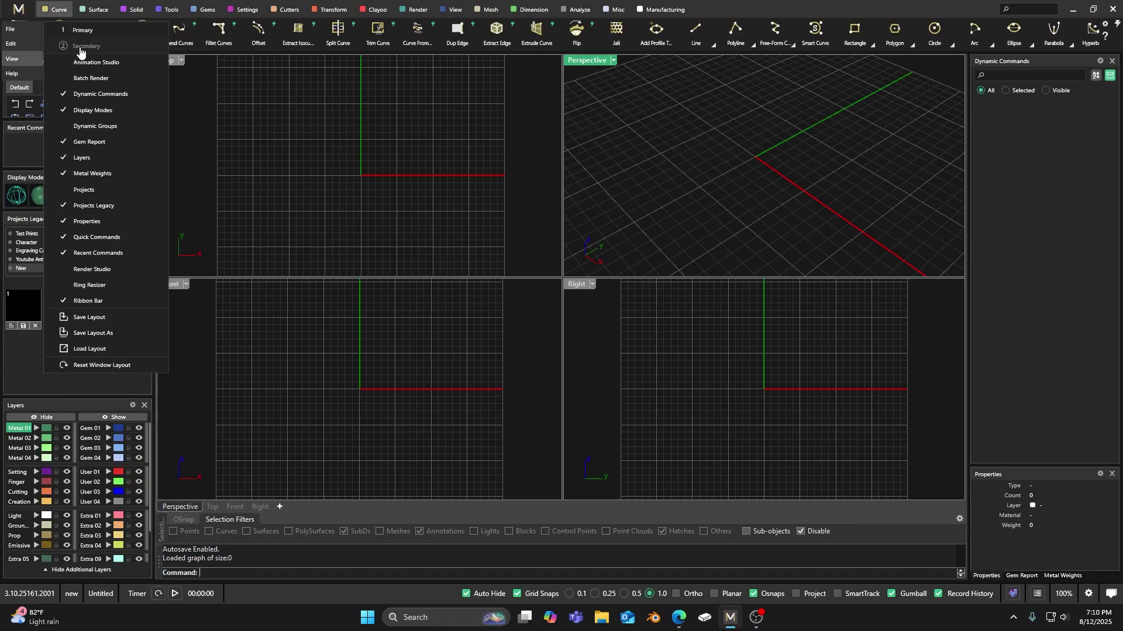
left_click(258, 163)
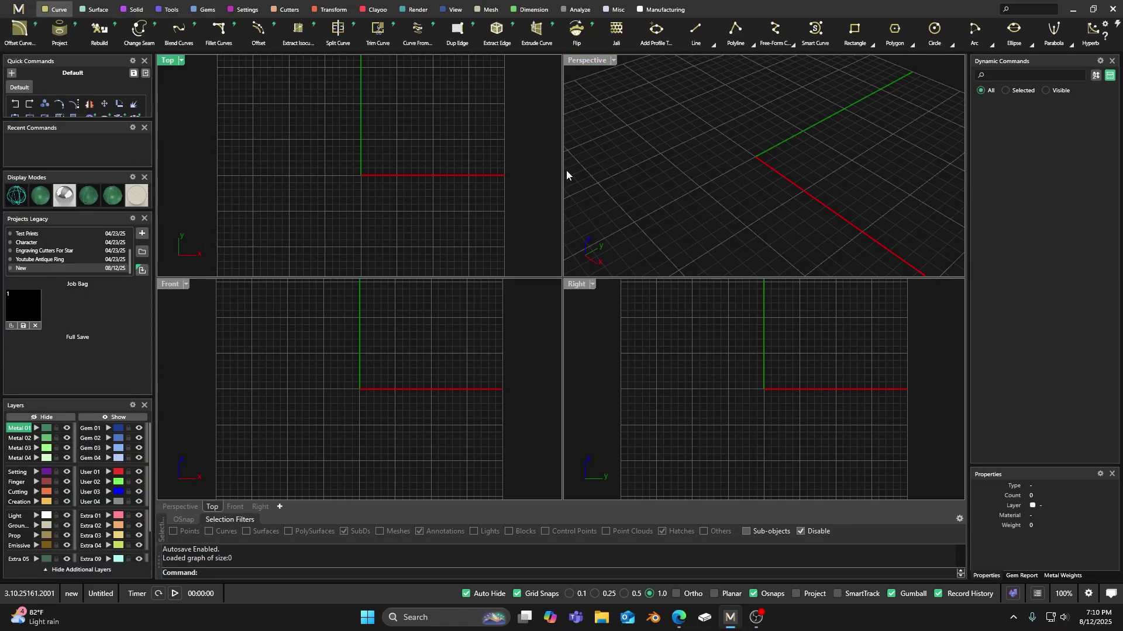
Step: Switch the workspace back to the Primary window layout
left_click(18, 9)
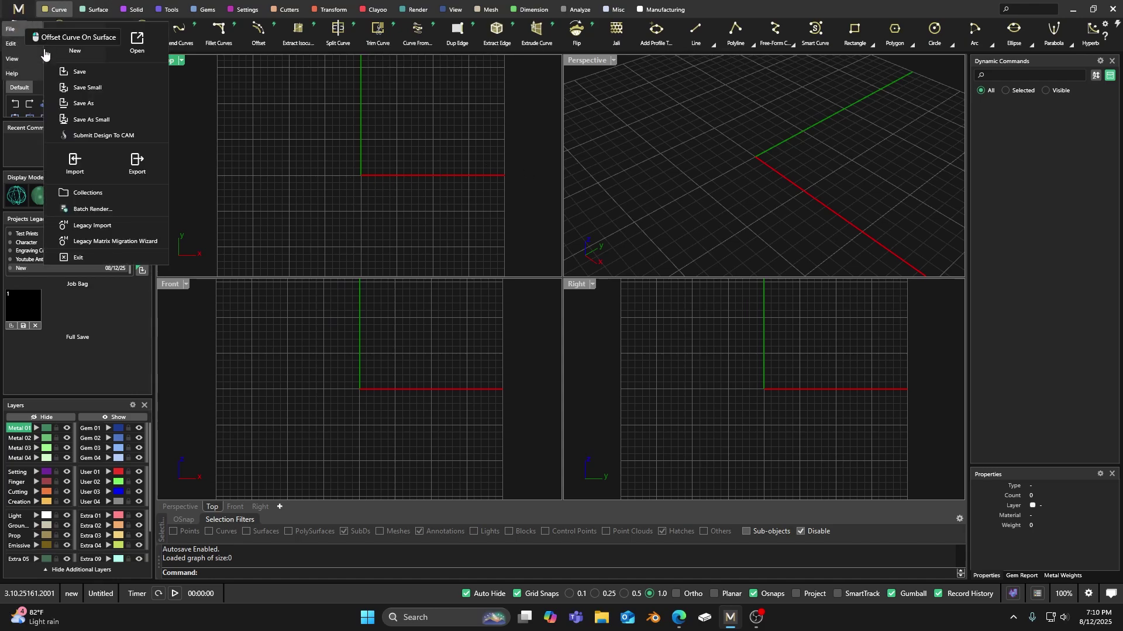
left_click(12, 58)
left_click(82, 30)
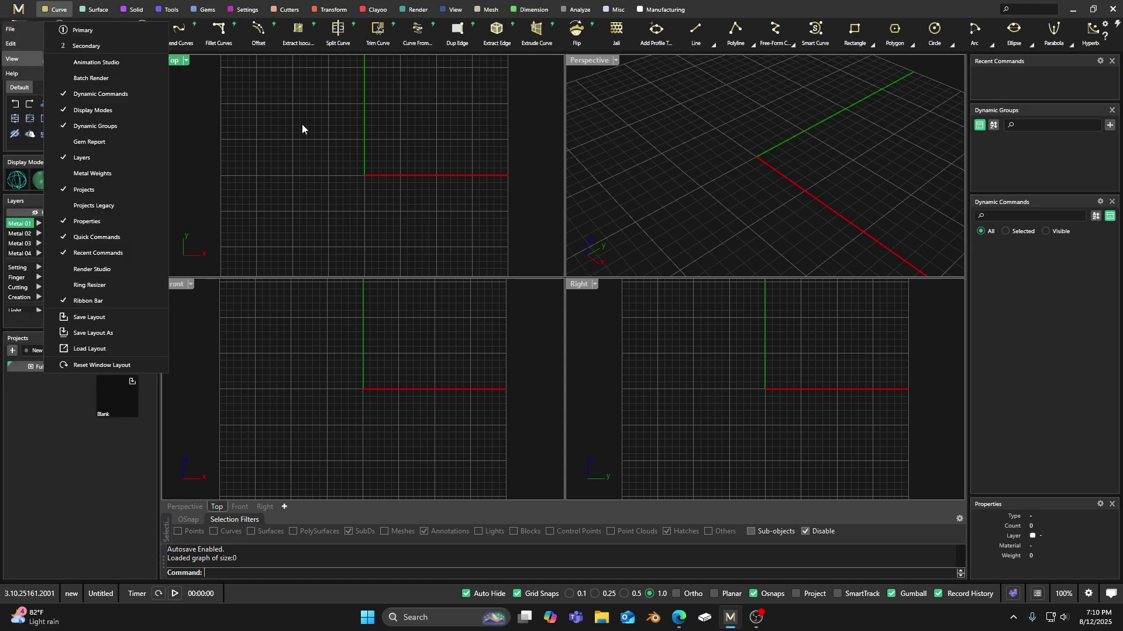
left_click(302, 129)
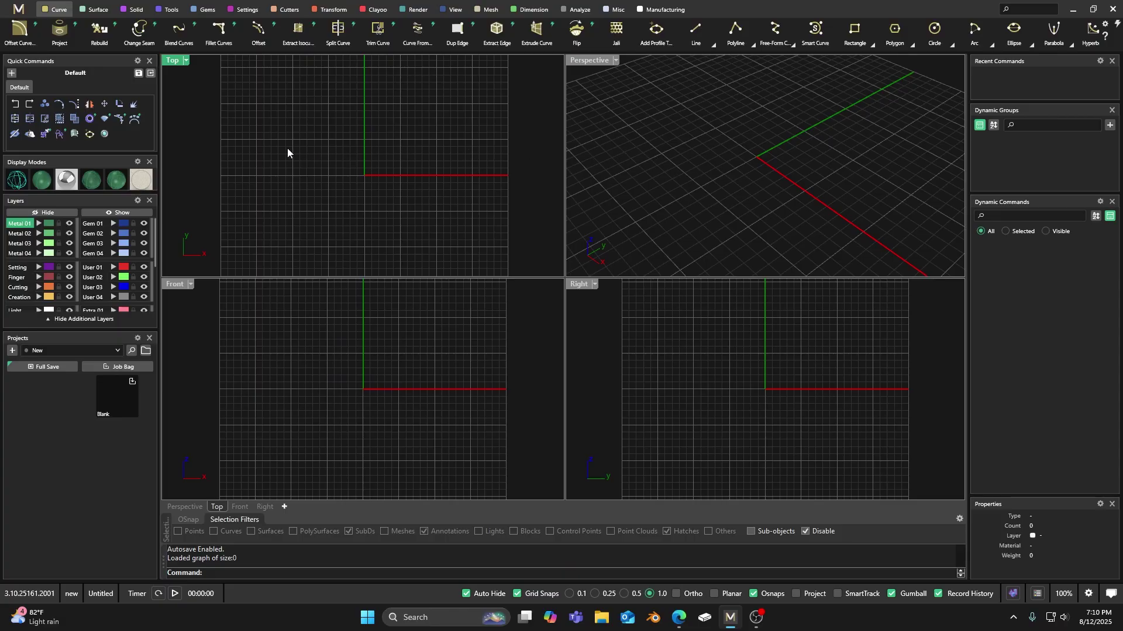
Step: Hide Dynamic Commands, Display Modes, Dynamic Groups, Layers, Projects, Properties, Quick Commands and Recent Commands, keeping only the Ribbon Bar
left_click(18, 8)
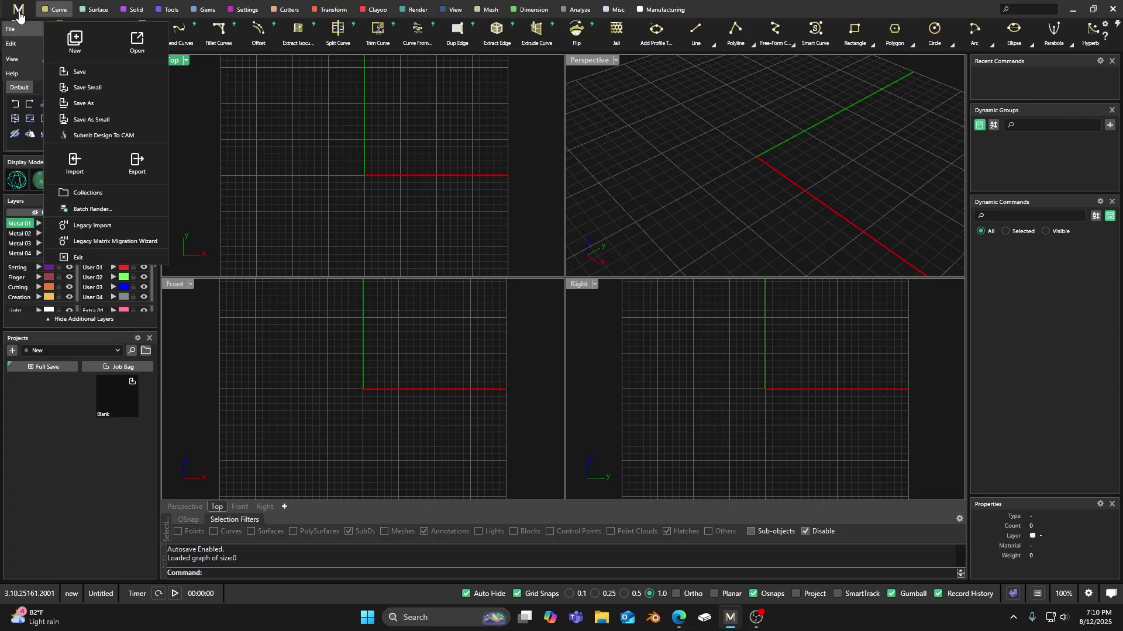
mouse_move(21, 65)
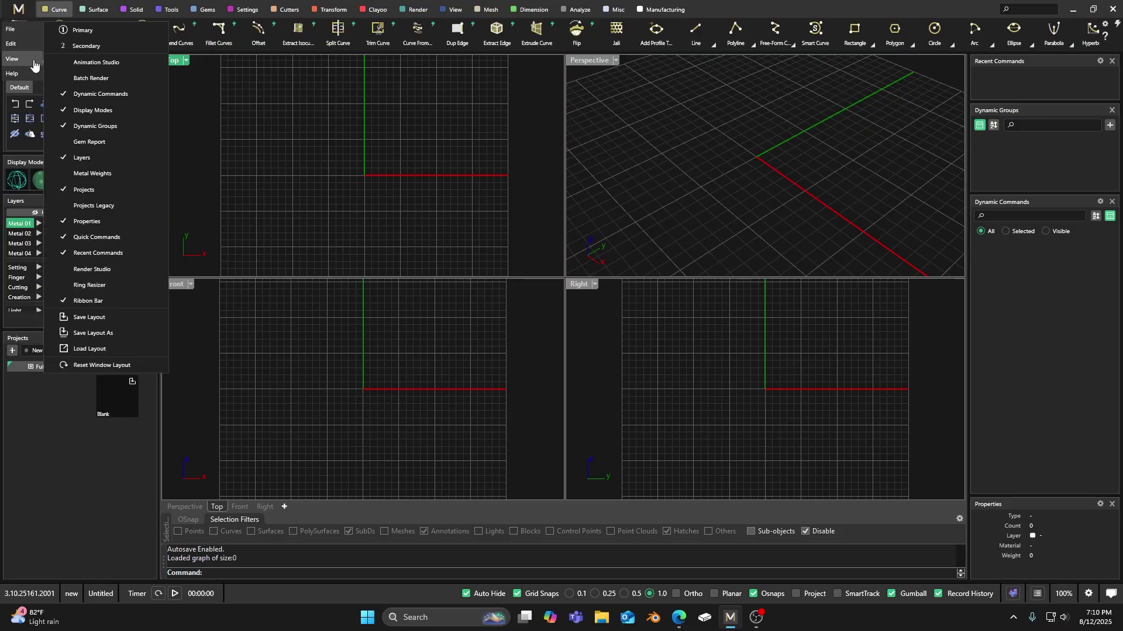
left_click(63, 96)
left_click(63, 110)
left_click(63, 125)
left_click(63, 157)
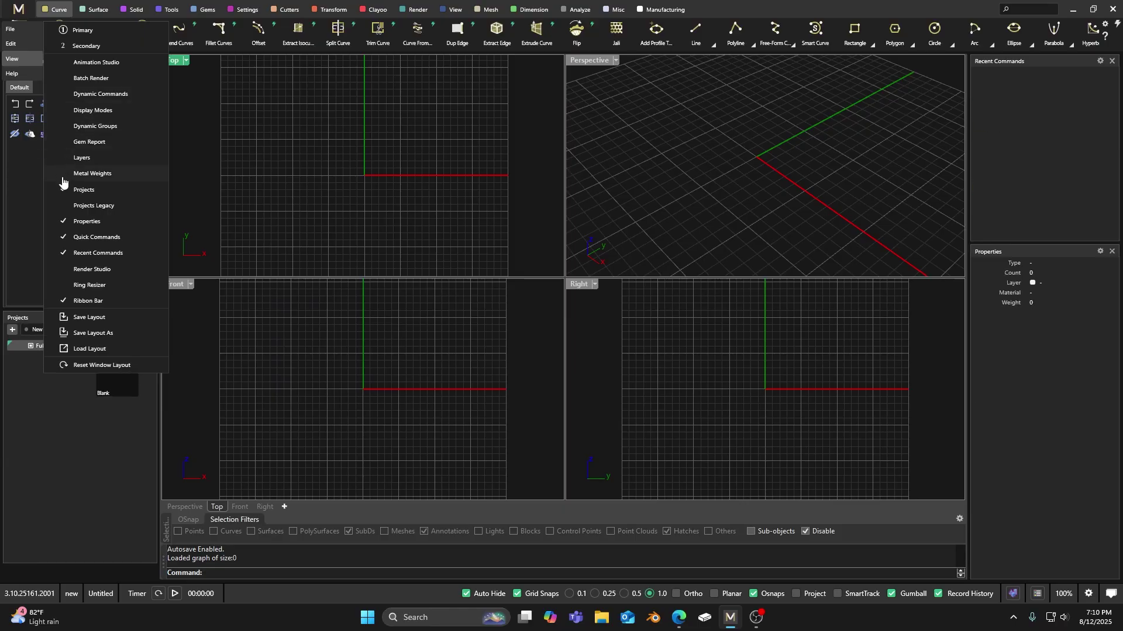
left_click(63, 190)
left_click(63, 221)
left_click(63, 237)
left_click(63, 253)
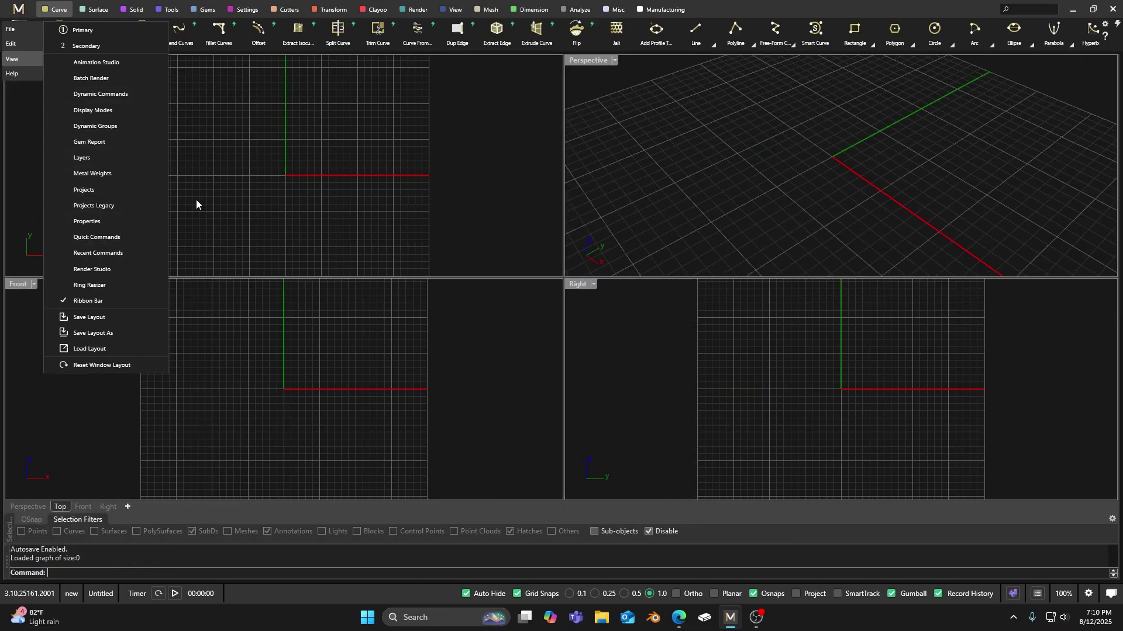
left_click(175, 275)
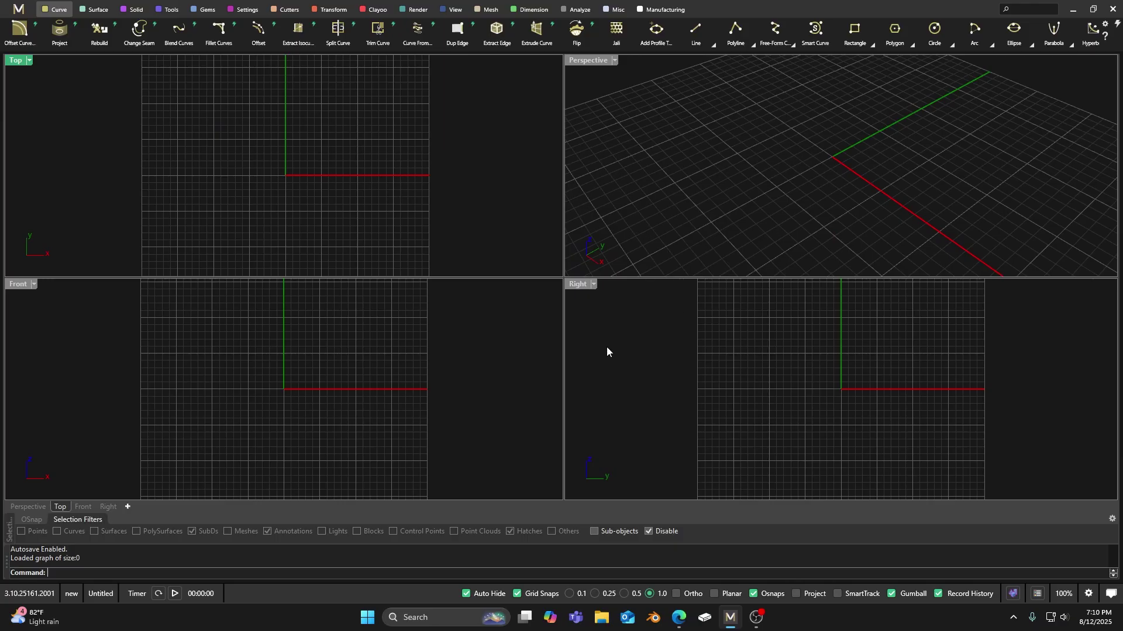
left_click(16, 21)
left_click(18, 12)
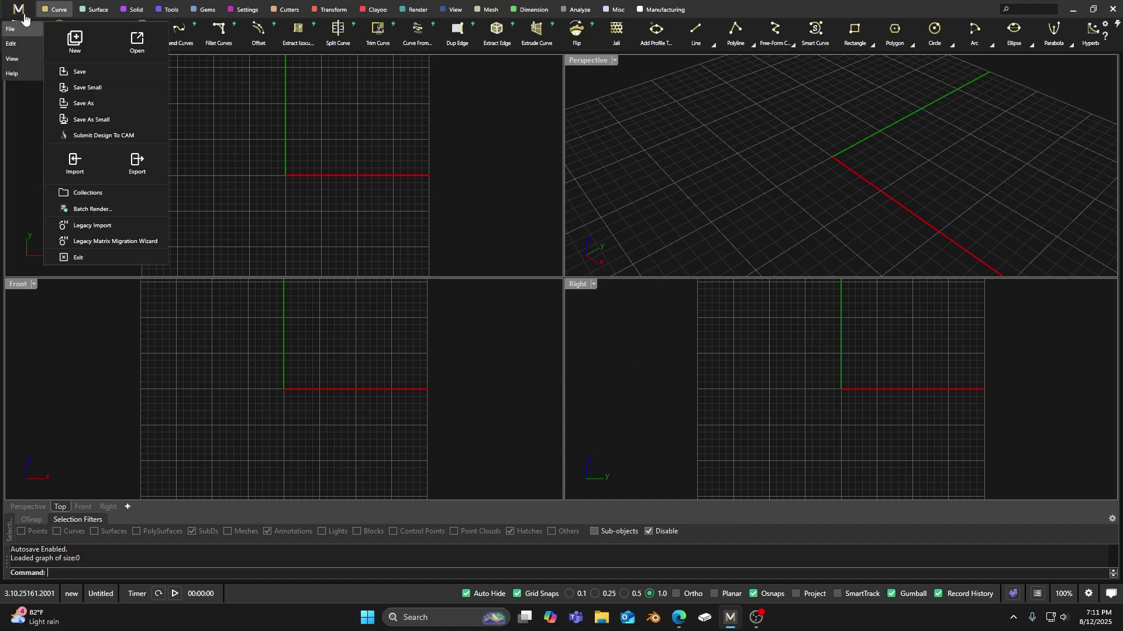
left_click(13, 58)
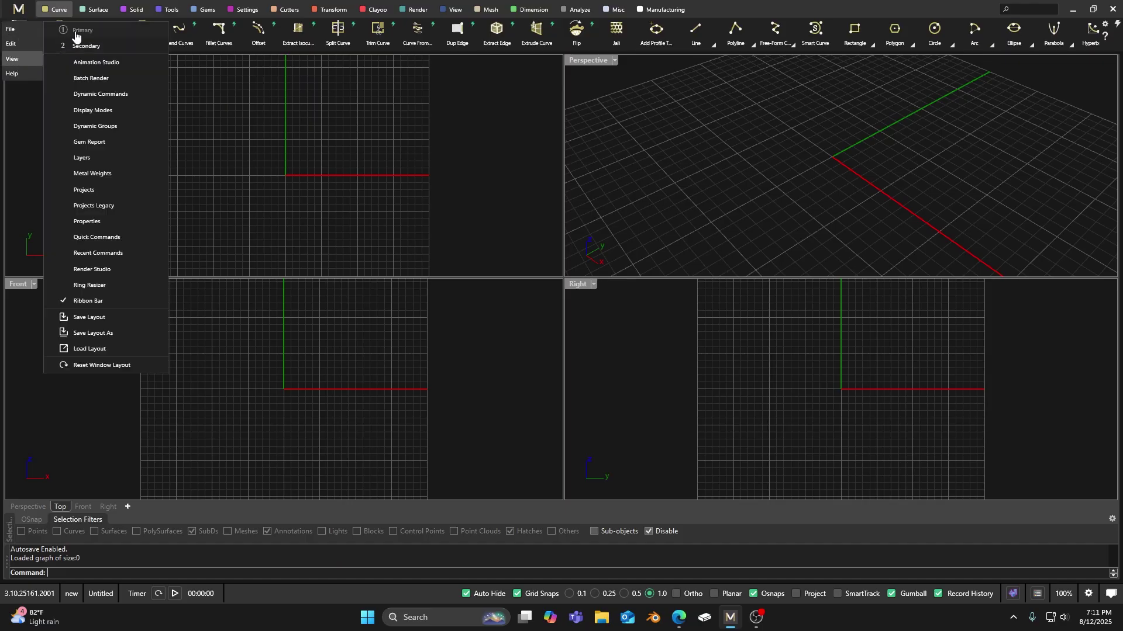
left_click(259, 137)
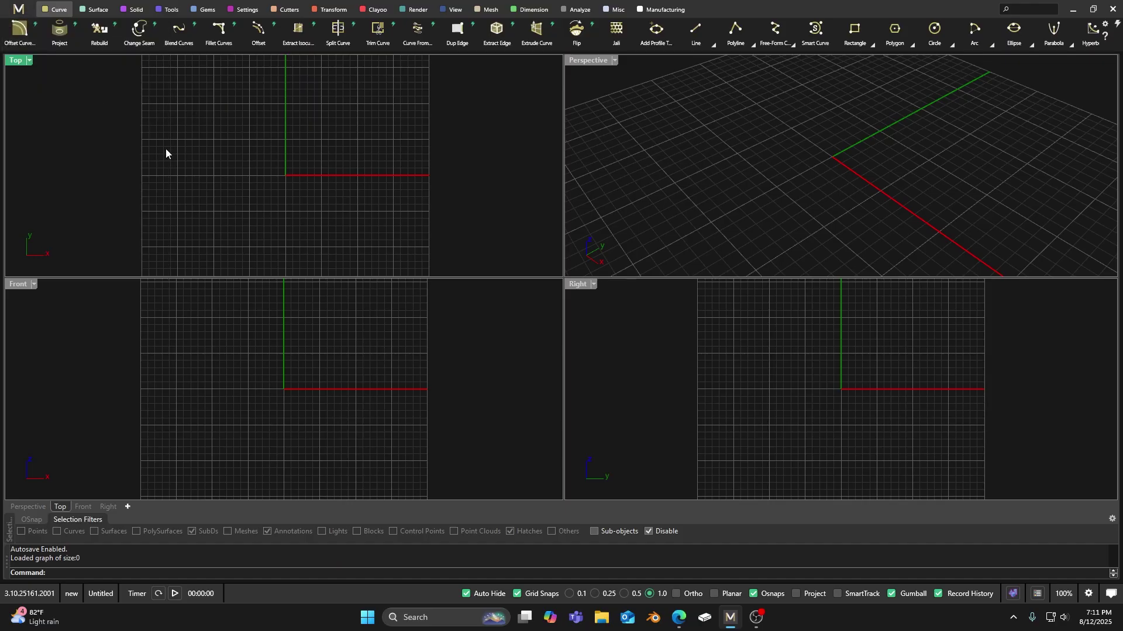
left_click(19, 10)
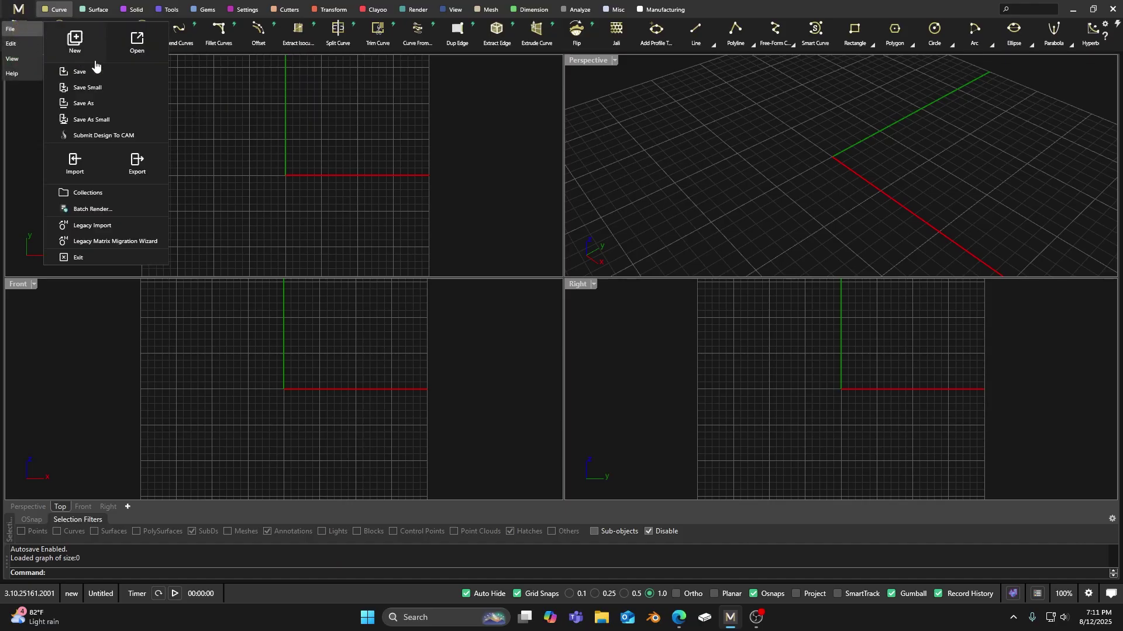
left_click(20, 107)
Step: Show the Dynamic Commands, Display Modes and Layers panels in the workspace
left_click(18, 10)
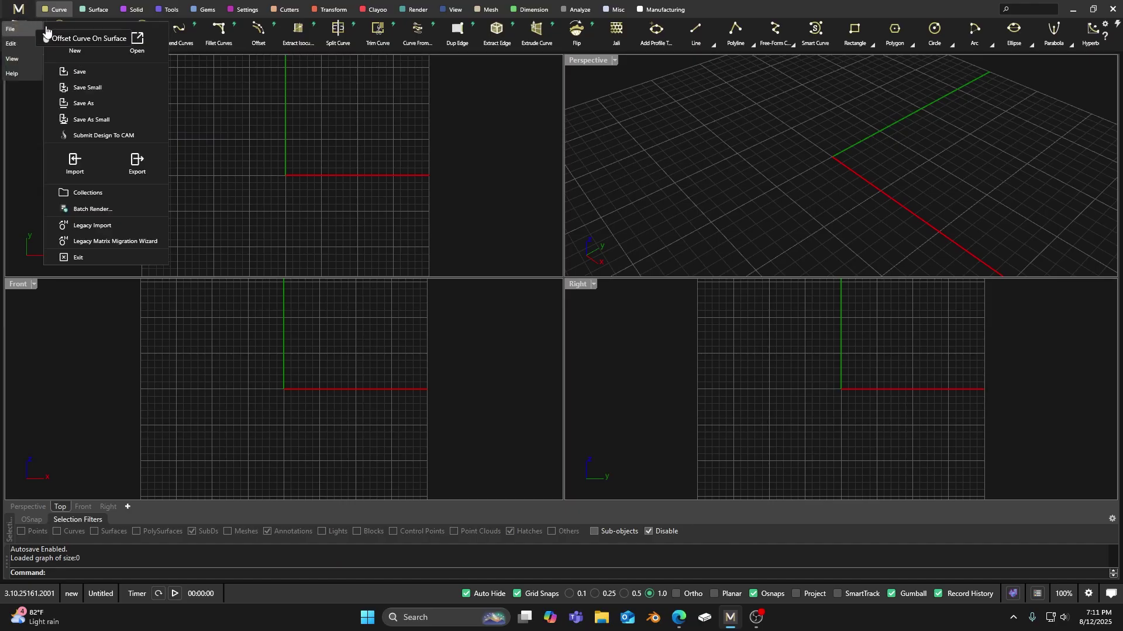
left_click(21, 61)
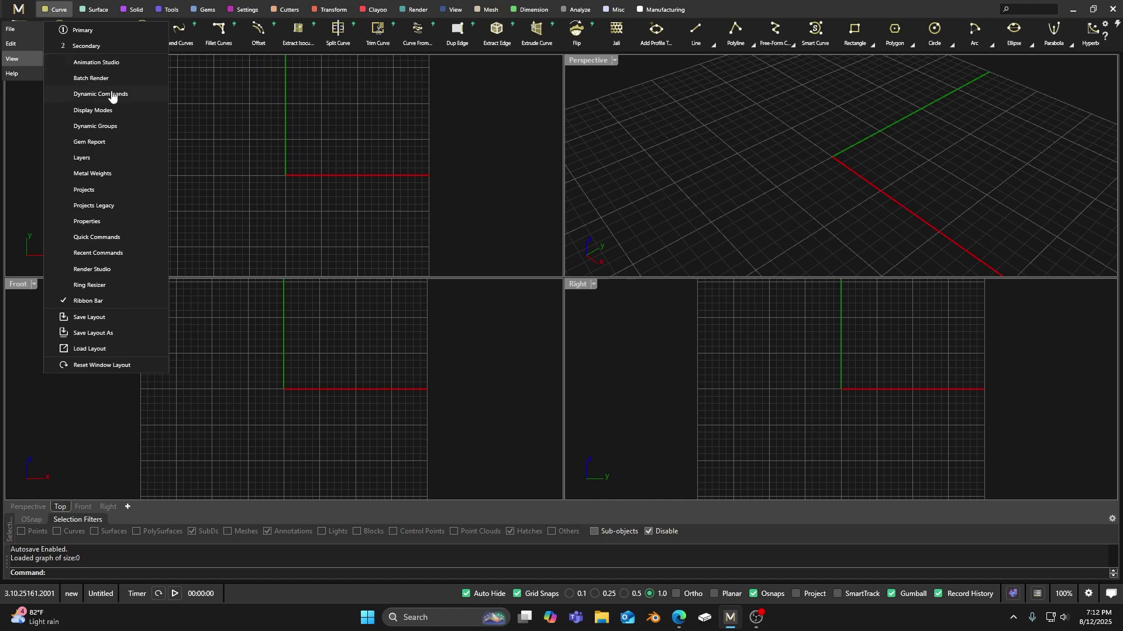
left_click(82, 96)
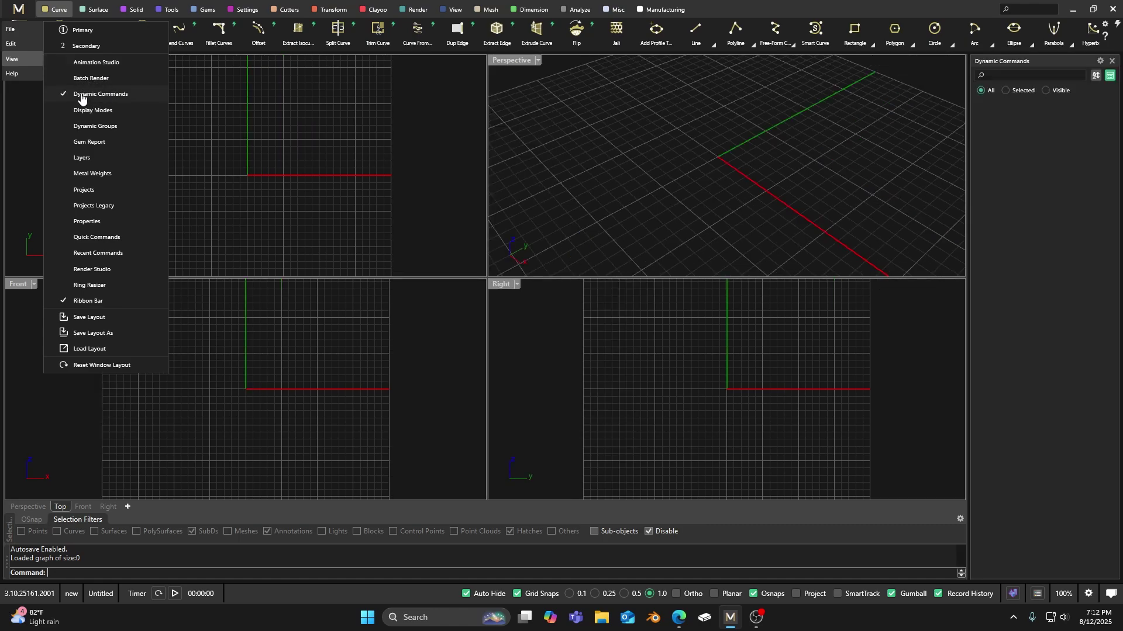
left_click(83, 112)
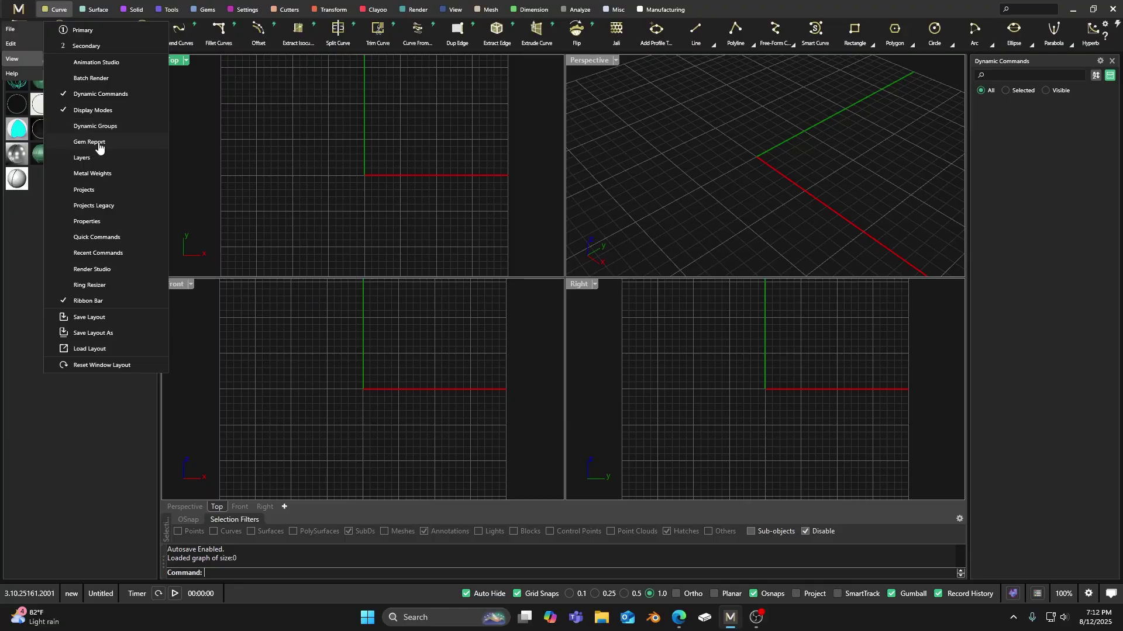
left_click(82, 164)
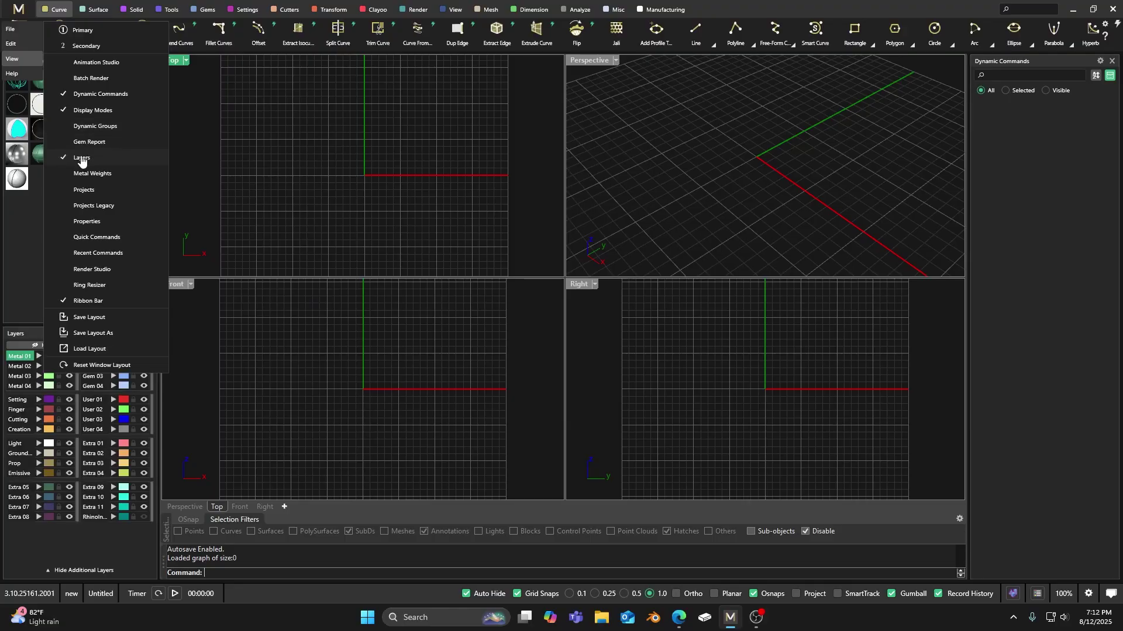
Step: Show both the Projects and Projects Legacy panels in the workspace
left_click(83, 192)
left_click(83, 207)
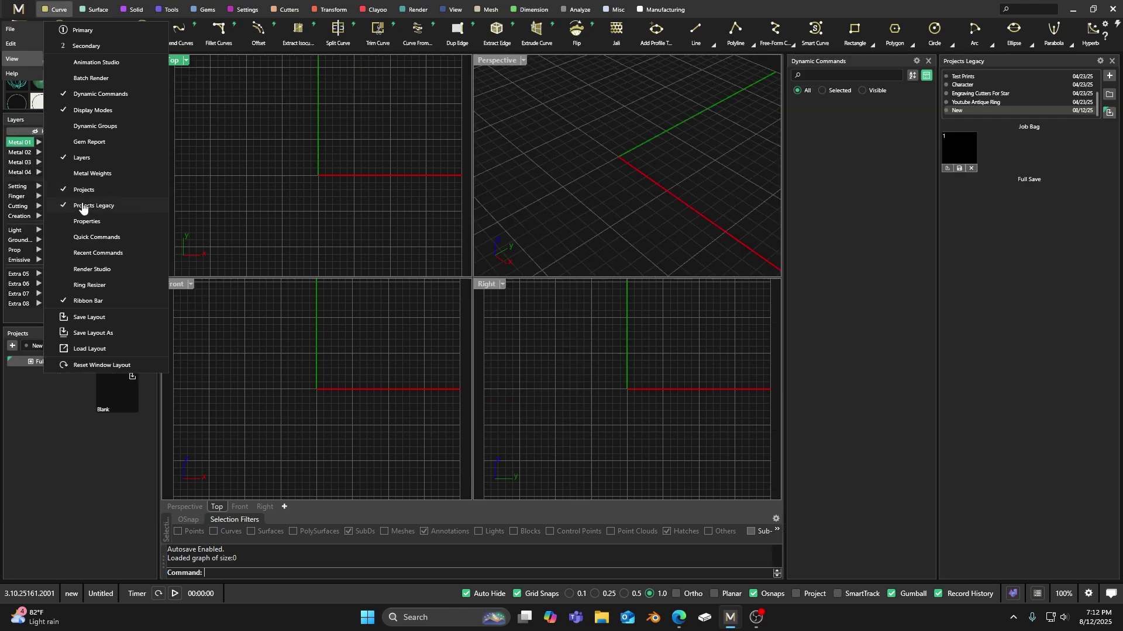
left_click(222, 191)
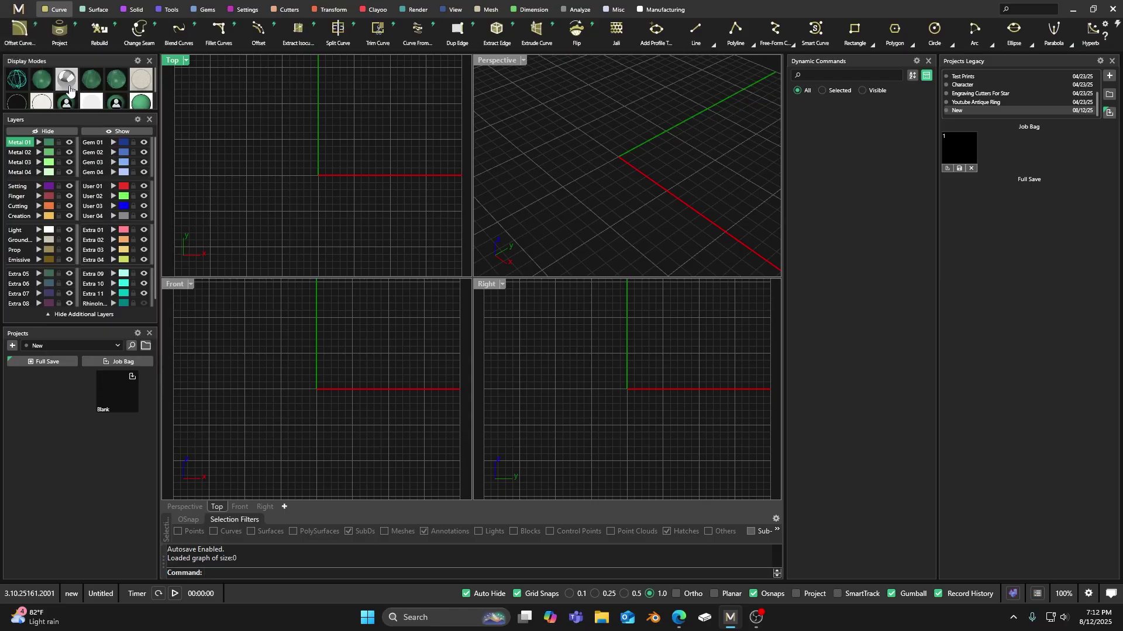
Step: Hide the Projects Legacy panel and show the Properties panel
left_click(19, 9)
left_click(19, 8)
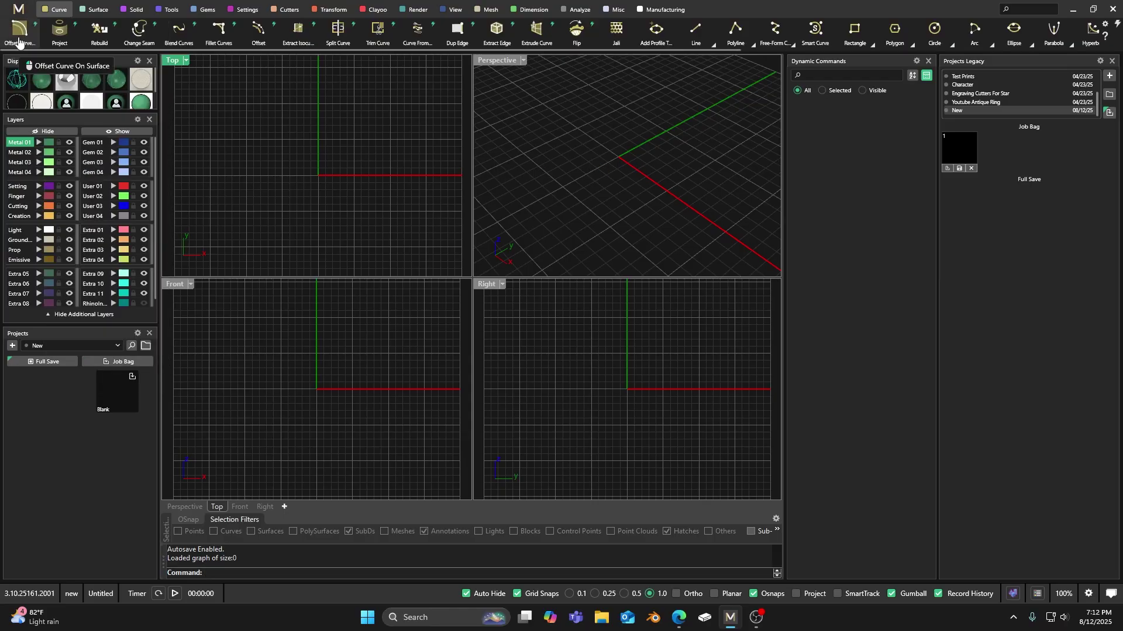
left_click(18, 9)
key("Escape")
left_click(19, 9)
mouse_move(17, 59)
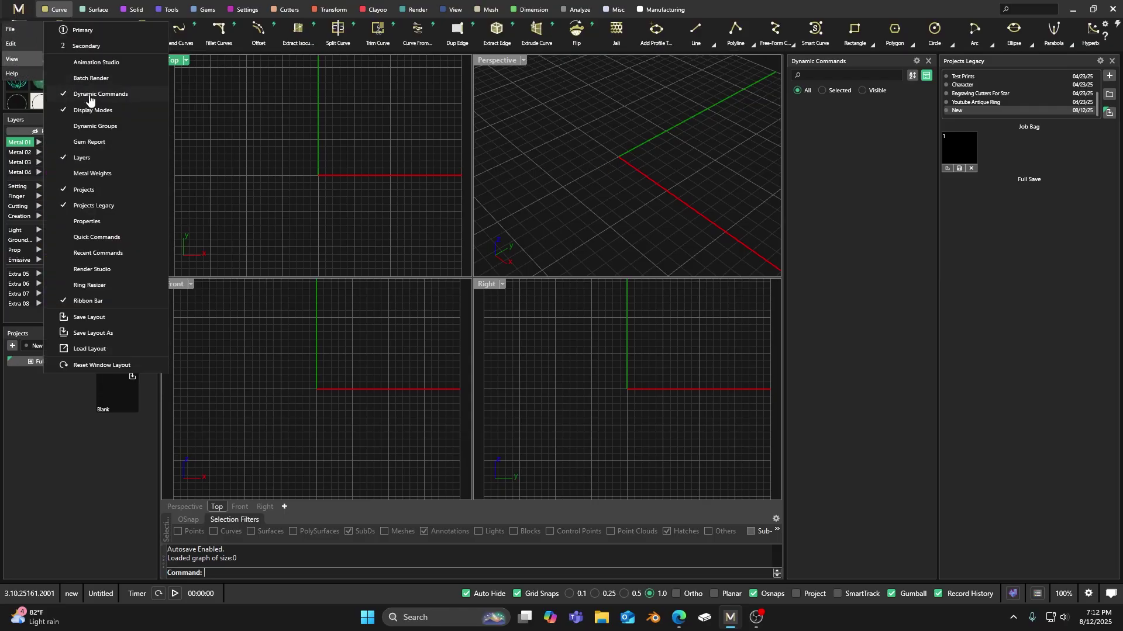
left_click(87, 207)
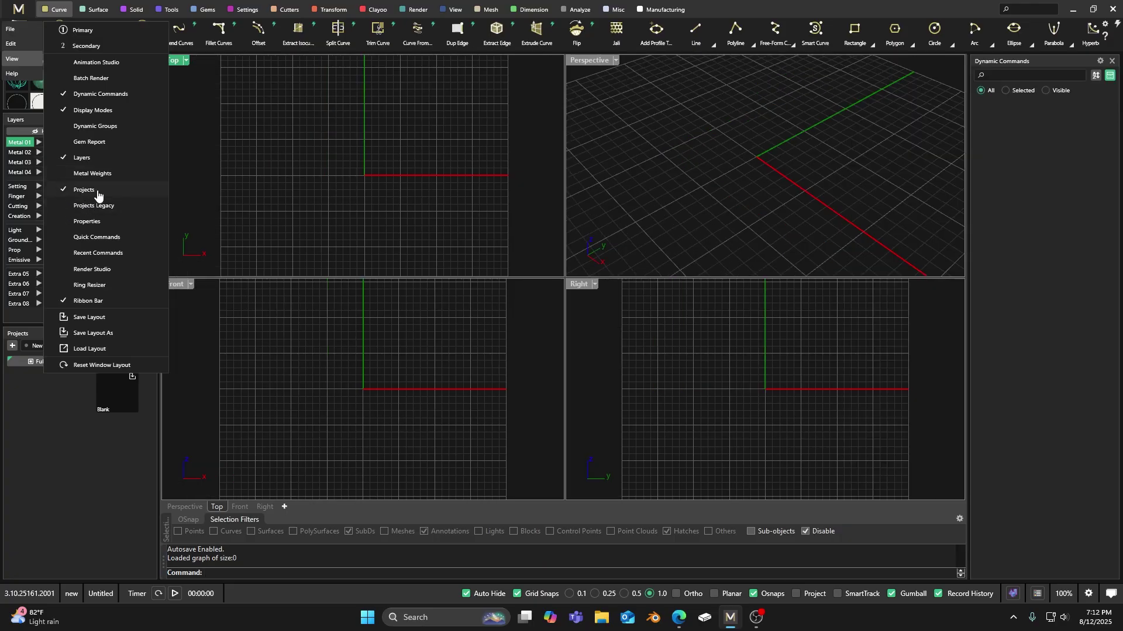
left_click(83, 228)
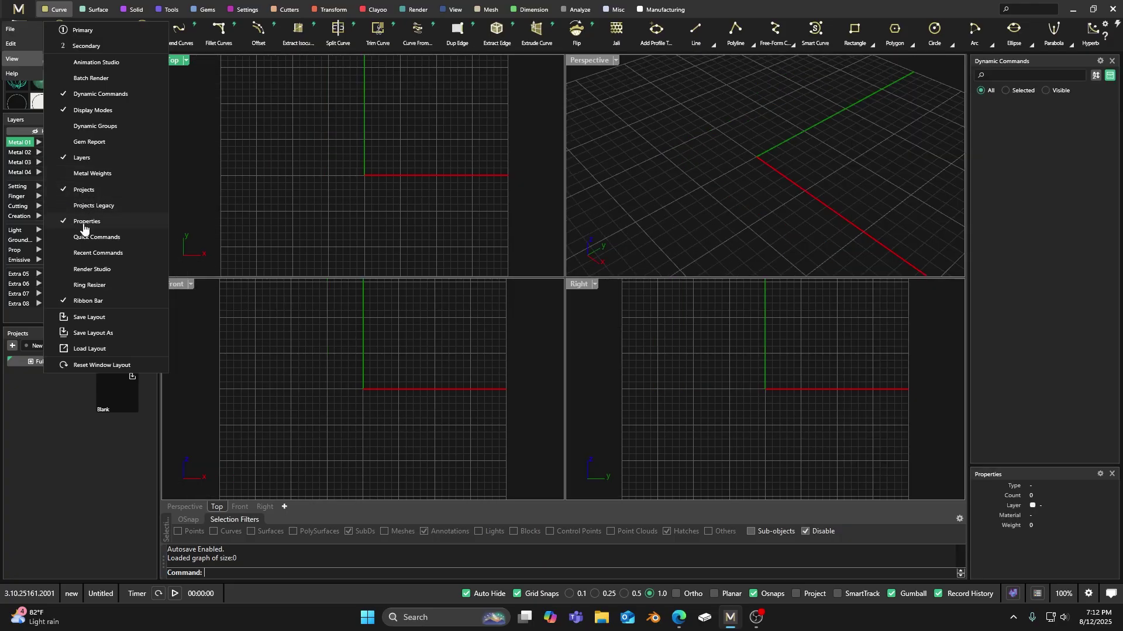
left_click(230, 201)
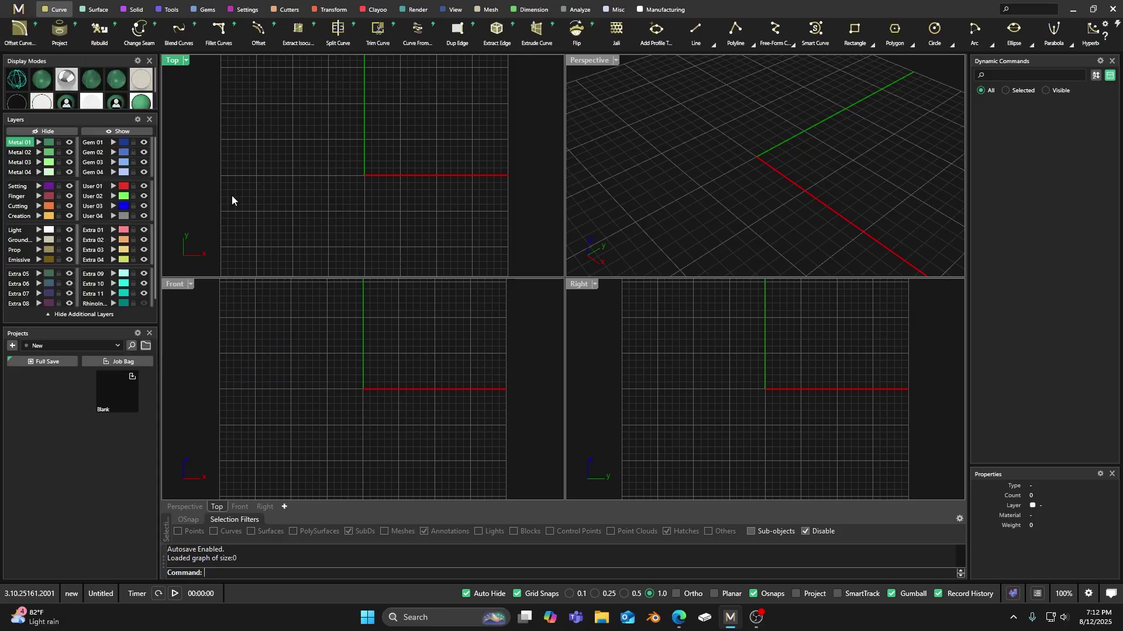
Step: Show the Quick Commands and Recent Commands panels, toggling Recent Commands off and on again
left_click(19, 8)
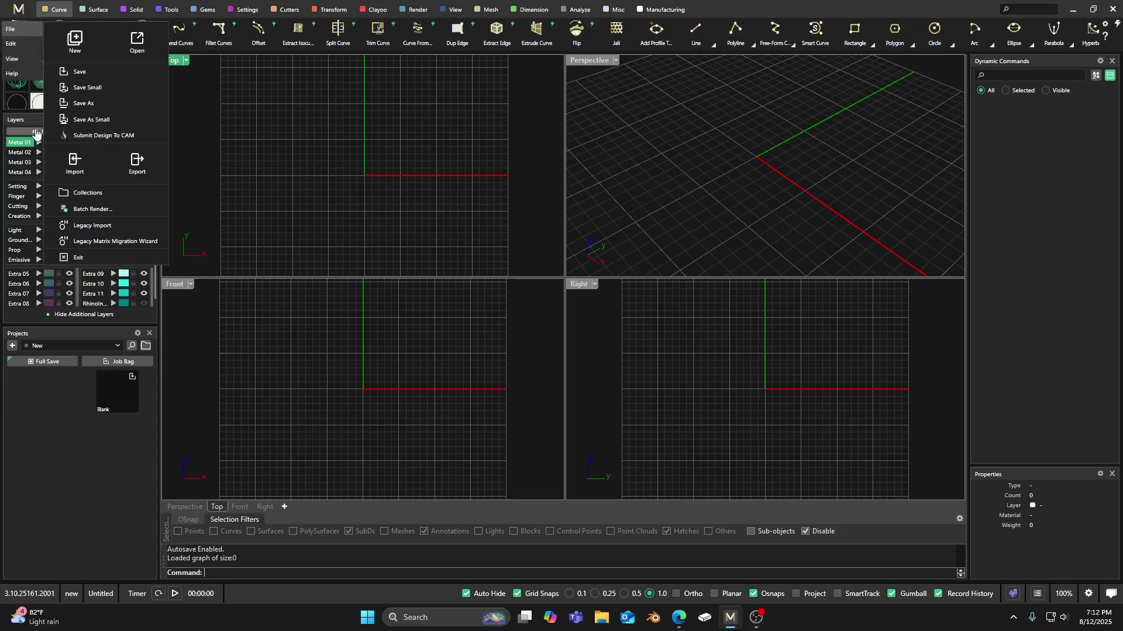
mouse_move(15, 59)
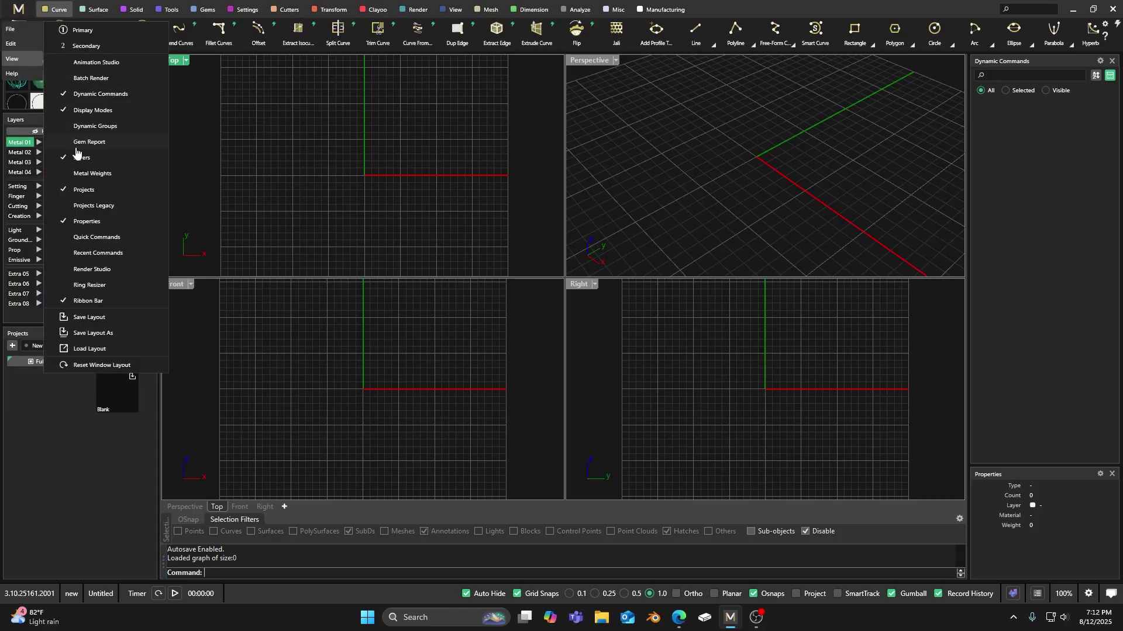
left_click(83, 239)
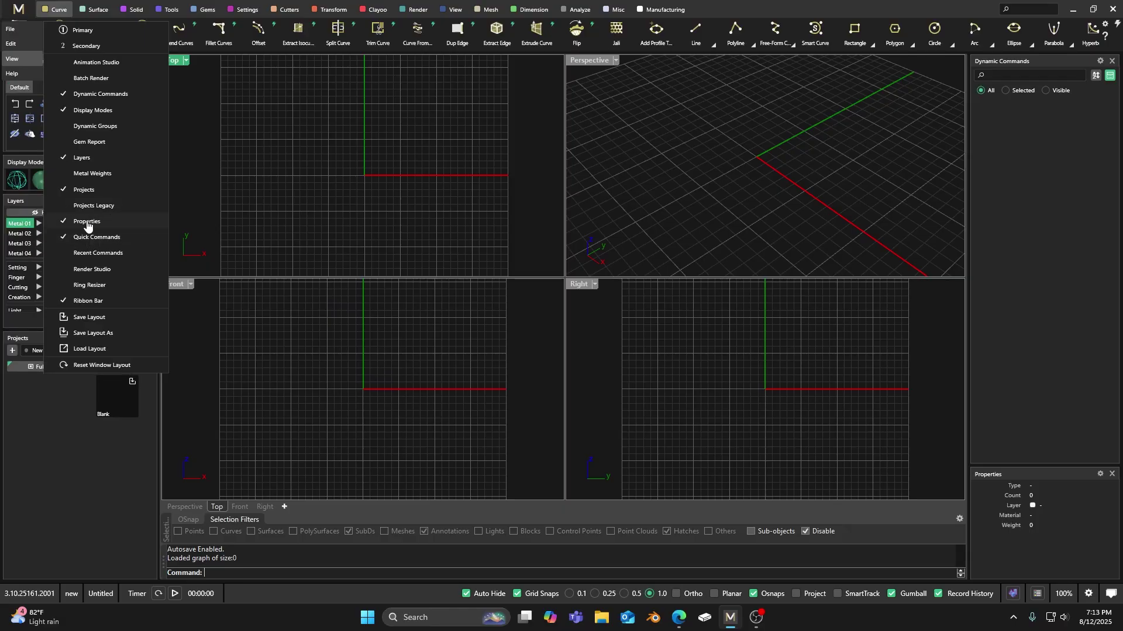
left_click(88, 254)
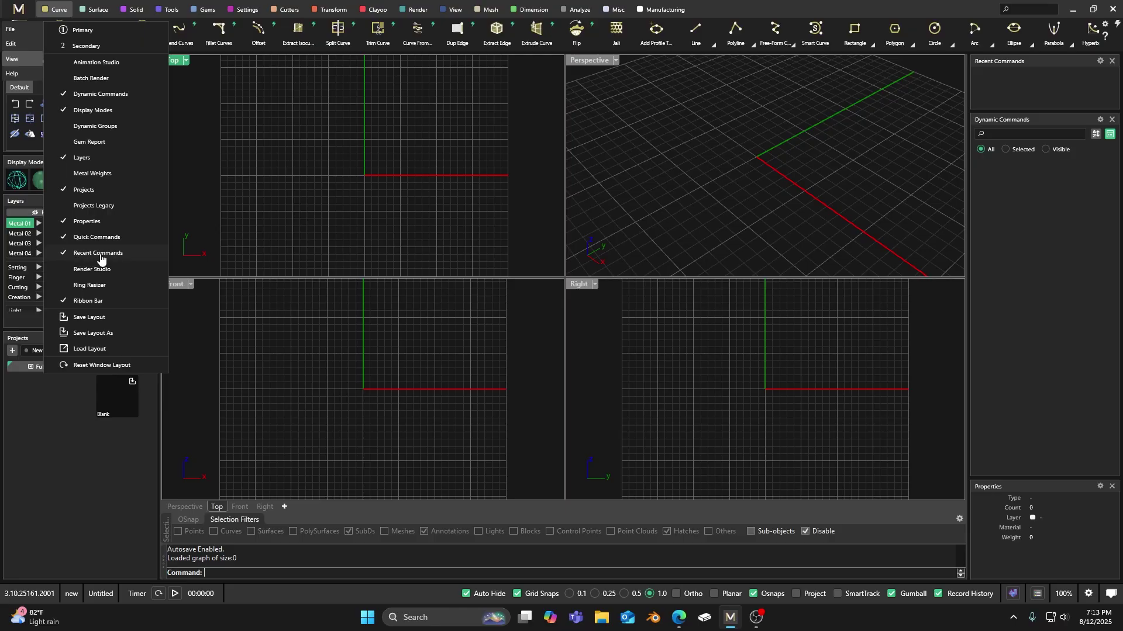
left_click(84, 258)
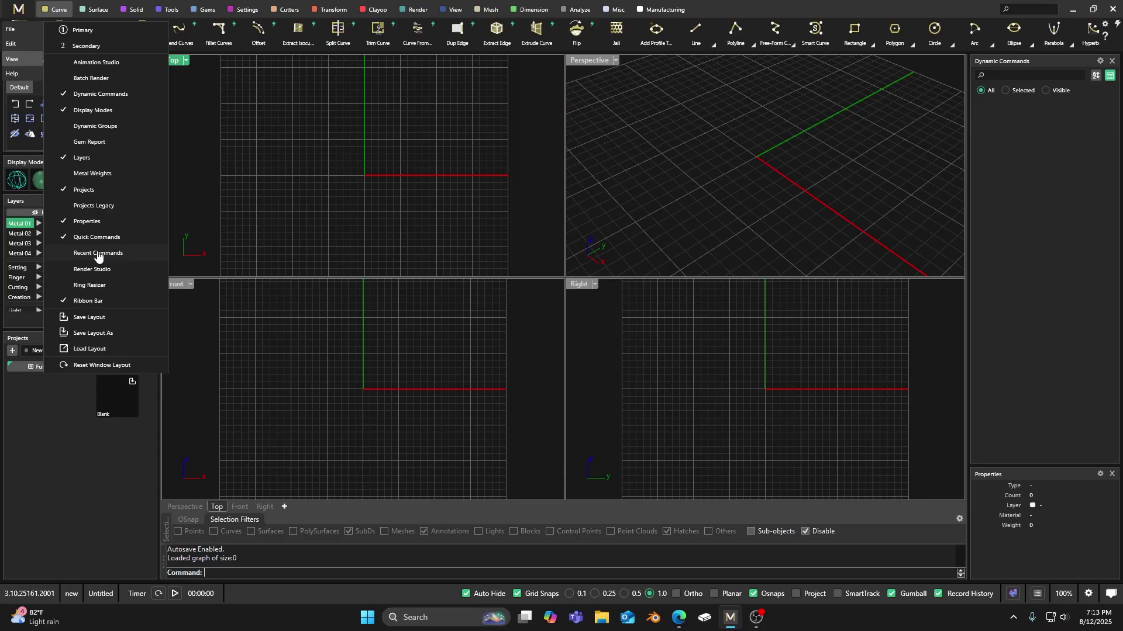
left_click(97, 257)
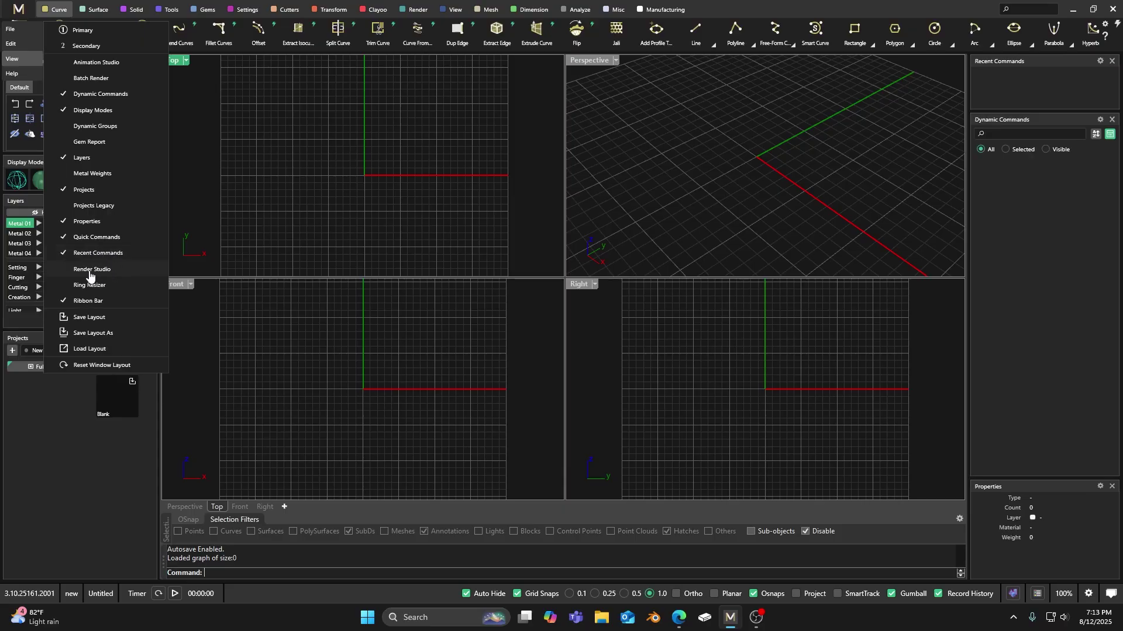
Step: Toggle the Ribbon Bar off and back on
left_click(85, 301)
left_click(84, 301)
left_click(251, 162)
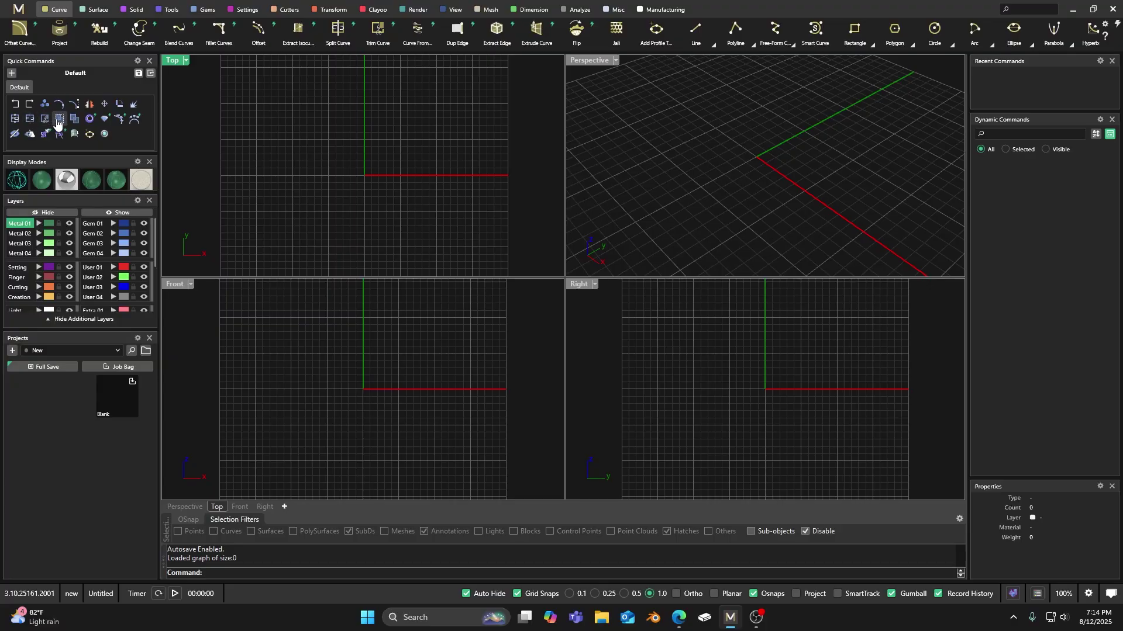
Step: Display the Tools commands and remove Ring Rail from the Default set of Quick Commands
left_click(168, 9)
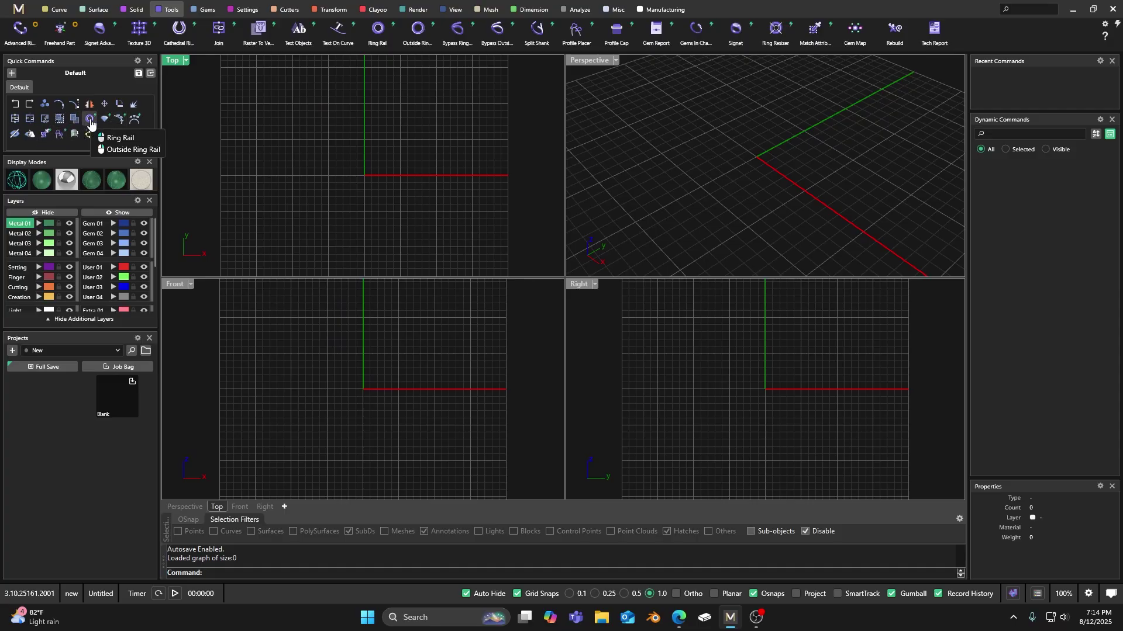
left_click(89, 119)
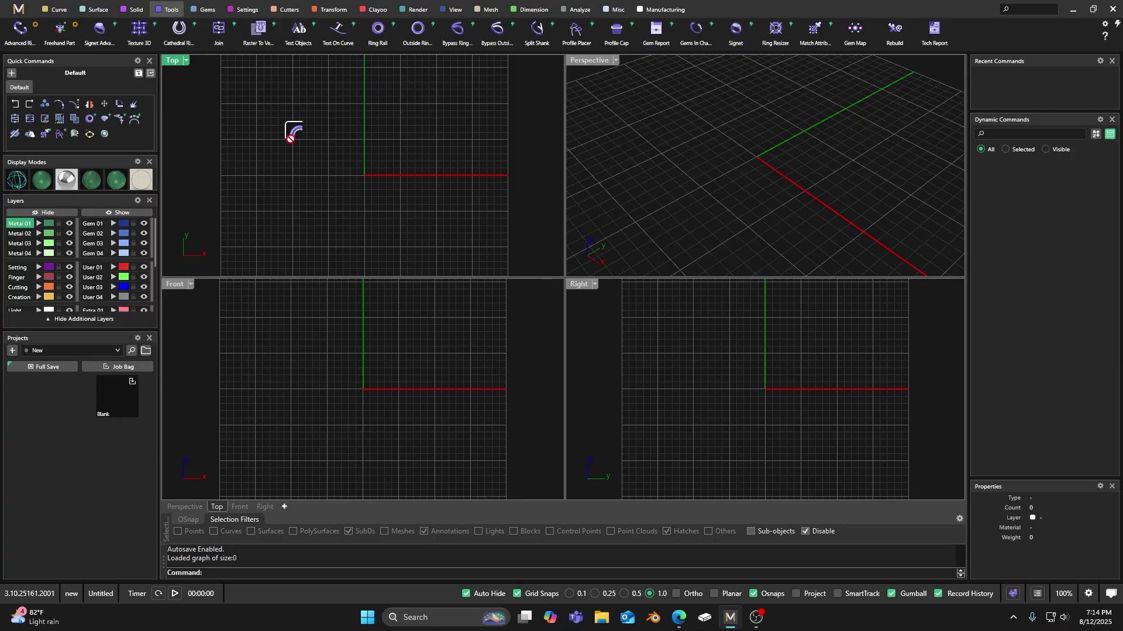
left_click_drag(291, 134, 295, 136)
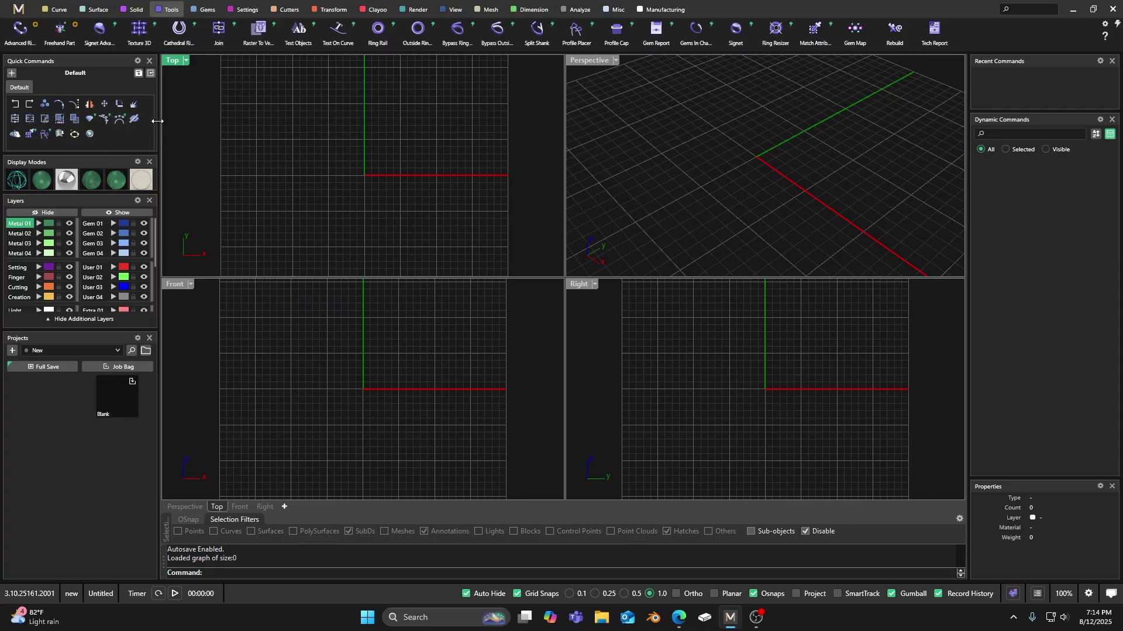
Step: Narrow the docked panel column slightly and add Ring Rail to the Default set of Quick Commands
left_click_drag(157, 121, 124, 126)
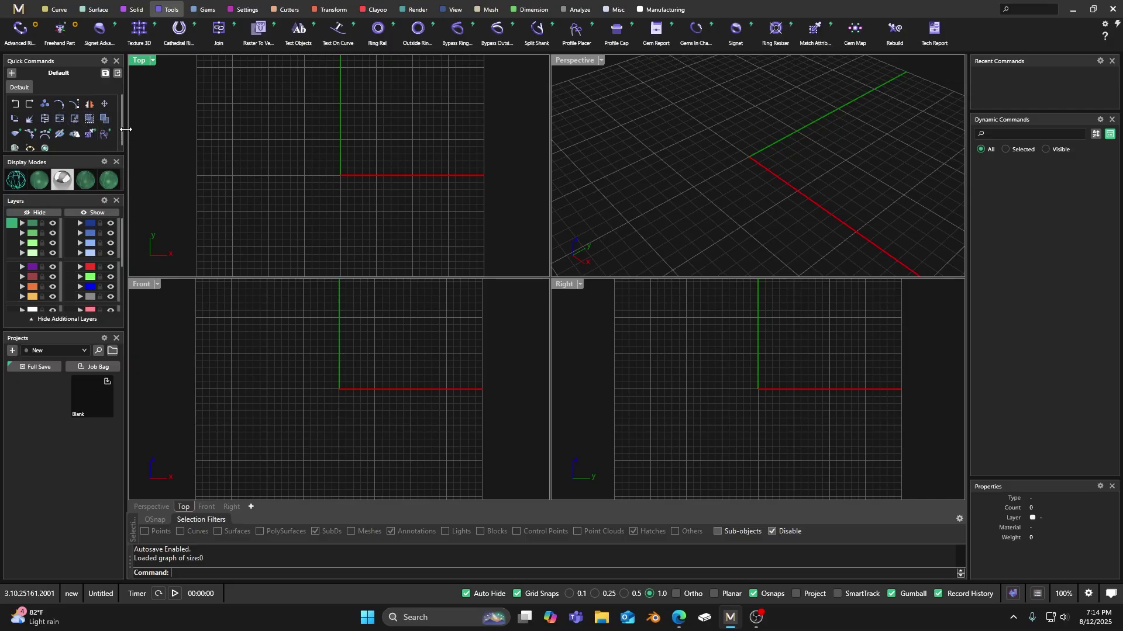
left_click_drag(124, 128, 148, 128)
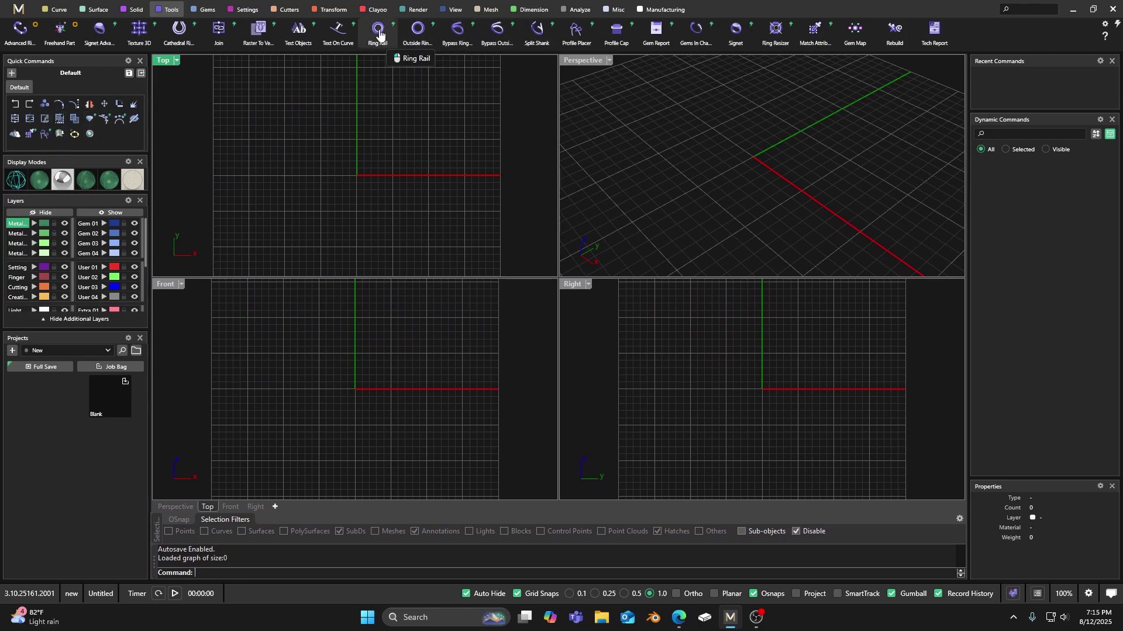
left_click_drag(379, 36, 89, 121)
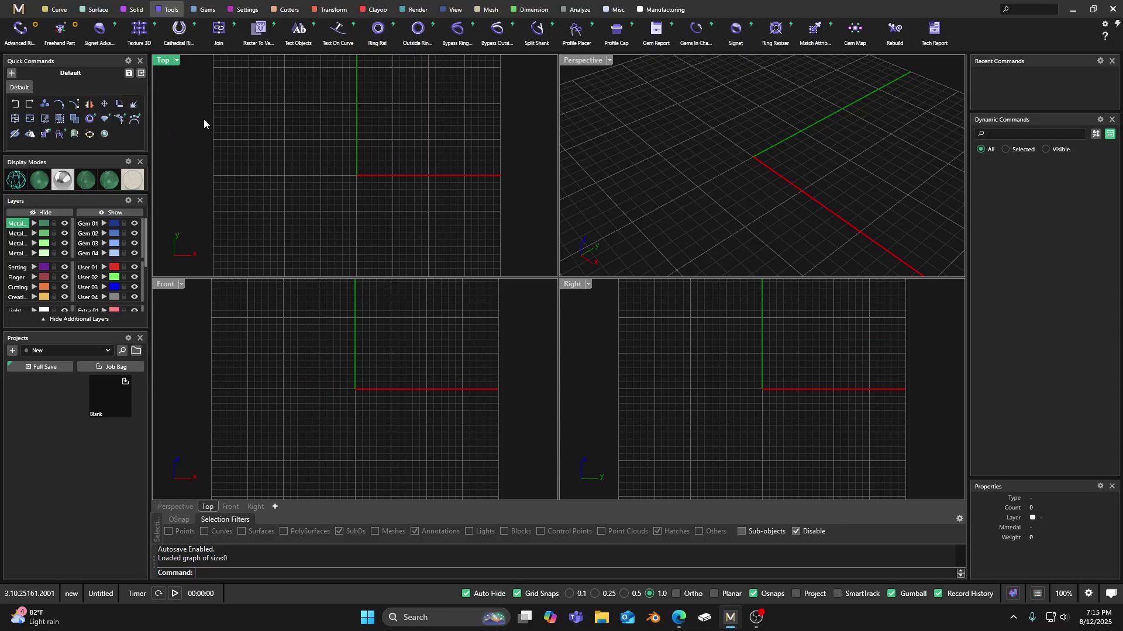
Step: Create a new Quick Commands tab and rename it Curves
left_click(12, 73)
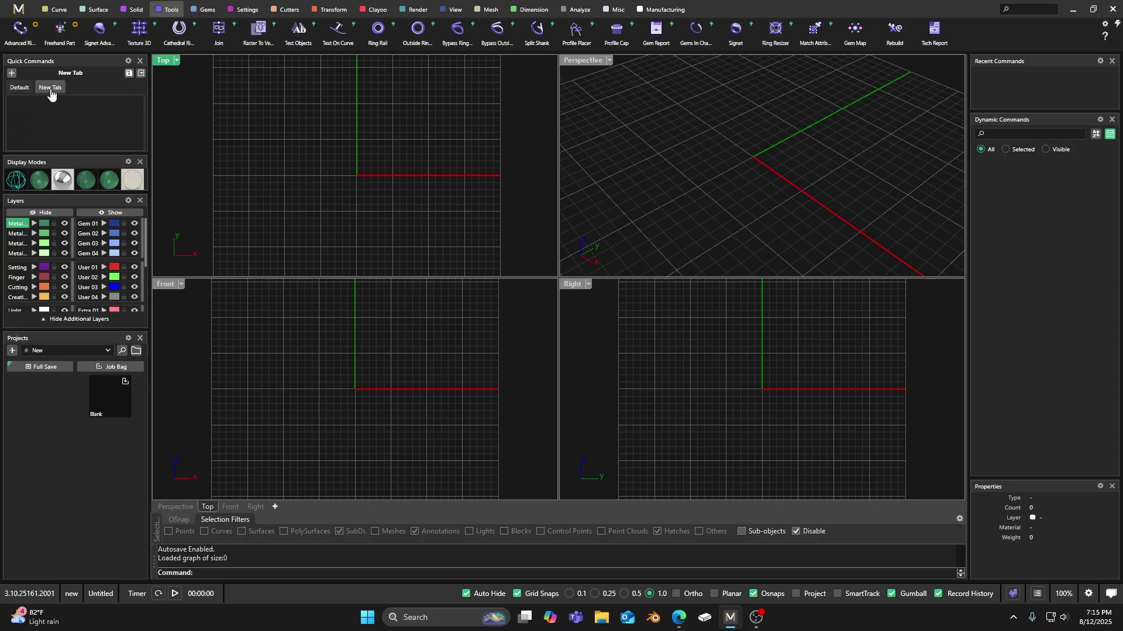
right_click(47, 90)
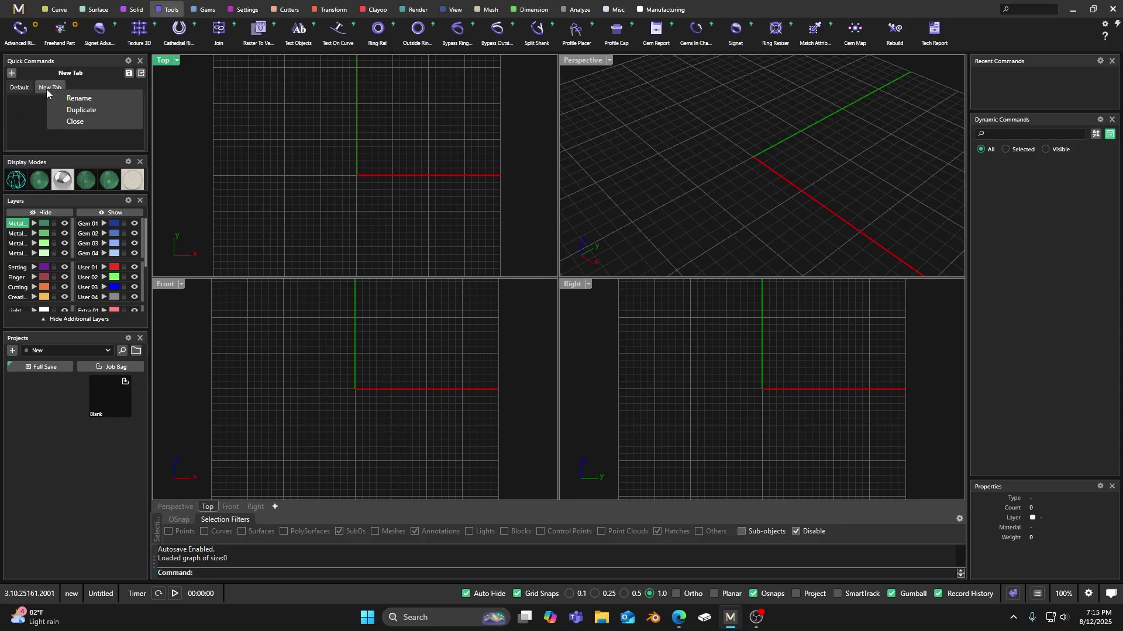
left_click(79, 100)
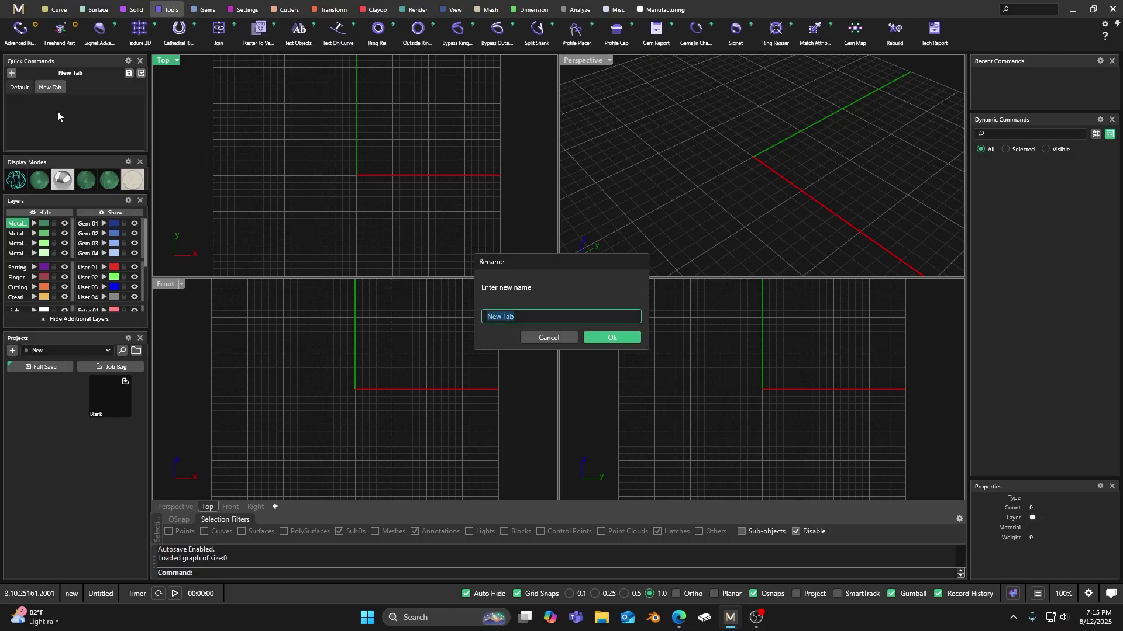
type("cu")
key("Return")
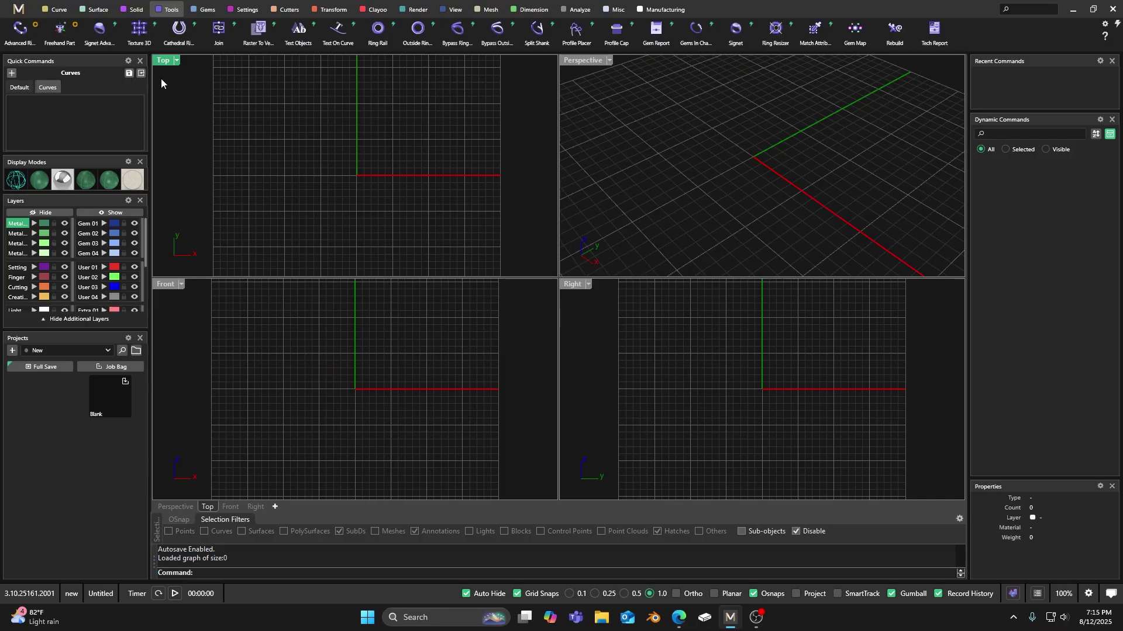
Step: Display the Curve commands and enlarge the Ribbon Bar icons in its preferences
left_click(56, 9)
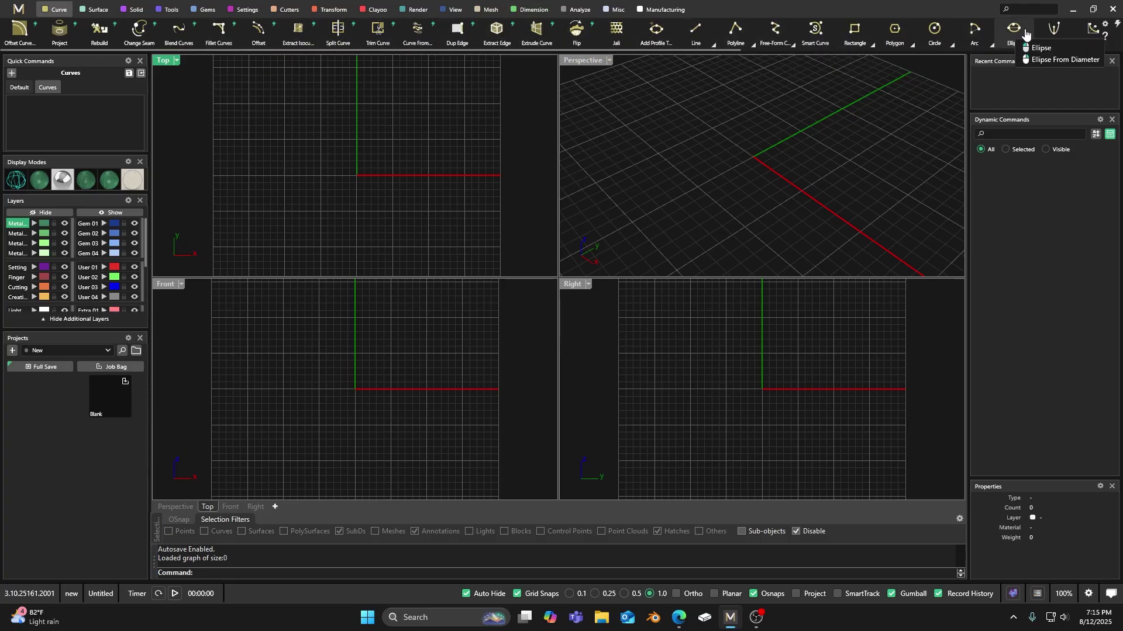
left_click(1106, 25)
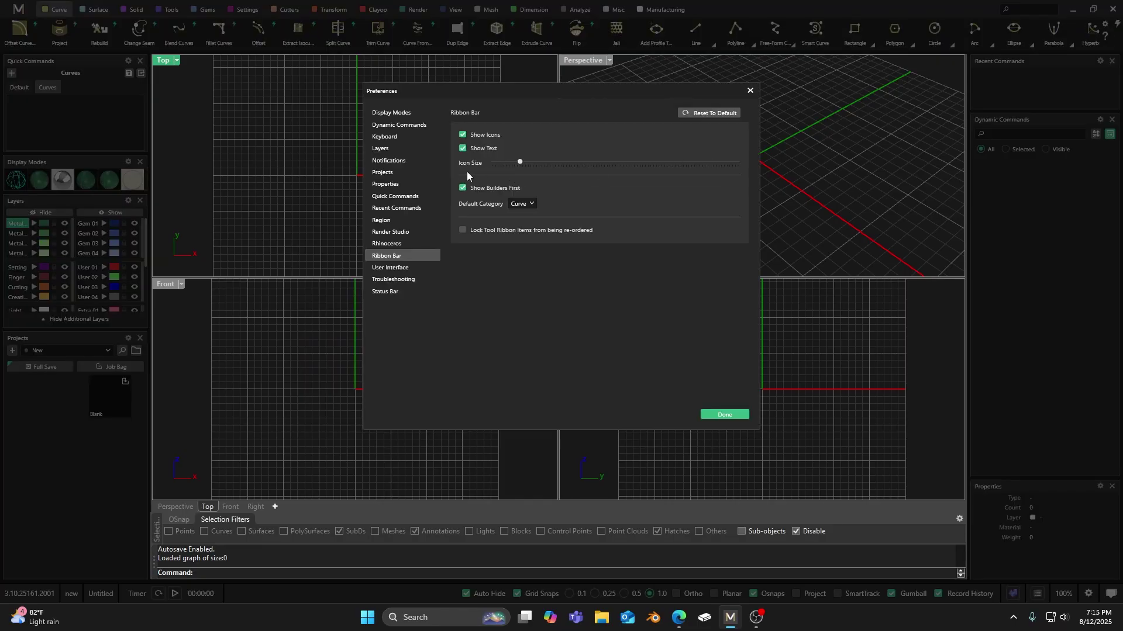
left_click_drag(520, 164, 577, 162)
left_click(730, 416)
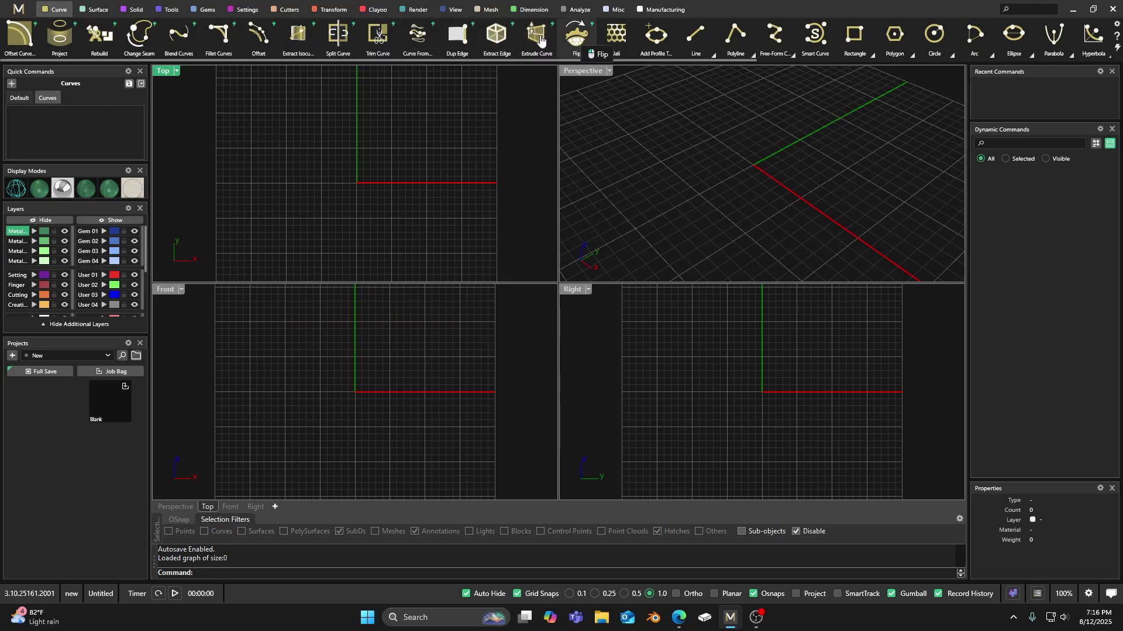
Step: Increase the Ribbon Bar icon size slightly further in its preferences
right_click(1011, 21)
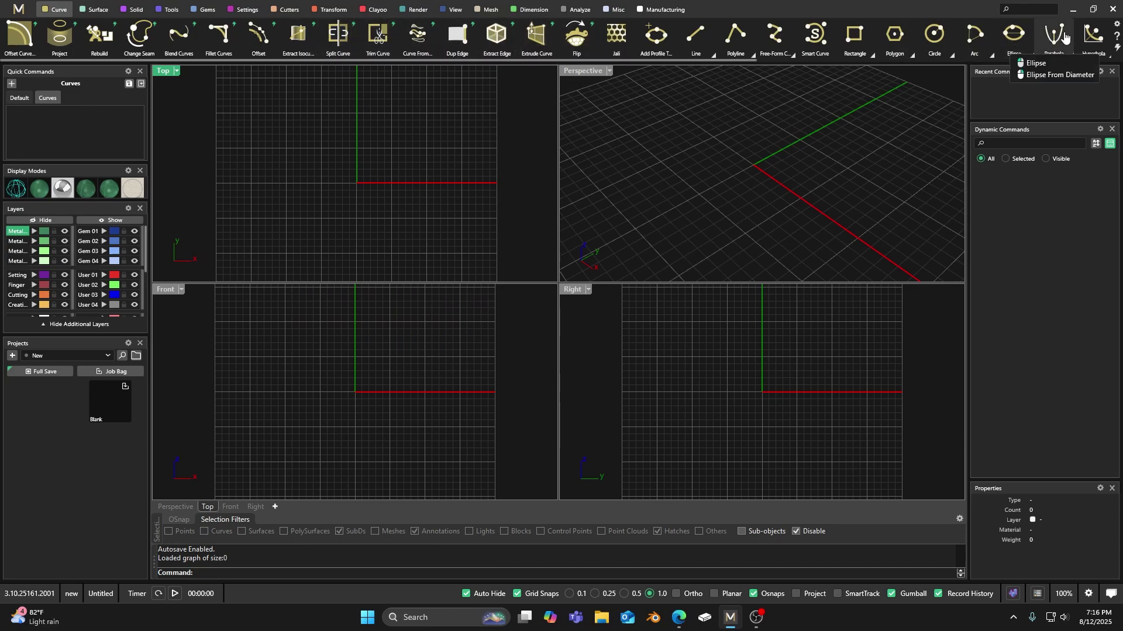
left_click(1053, 28)
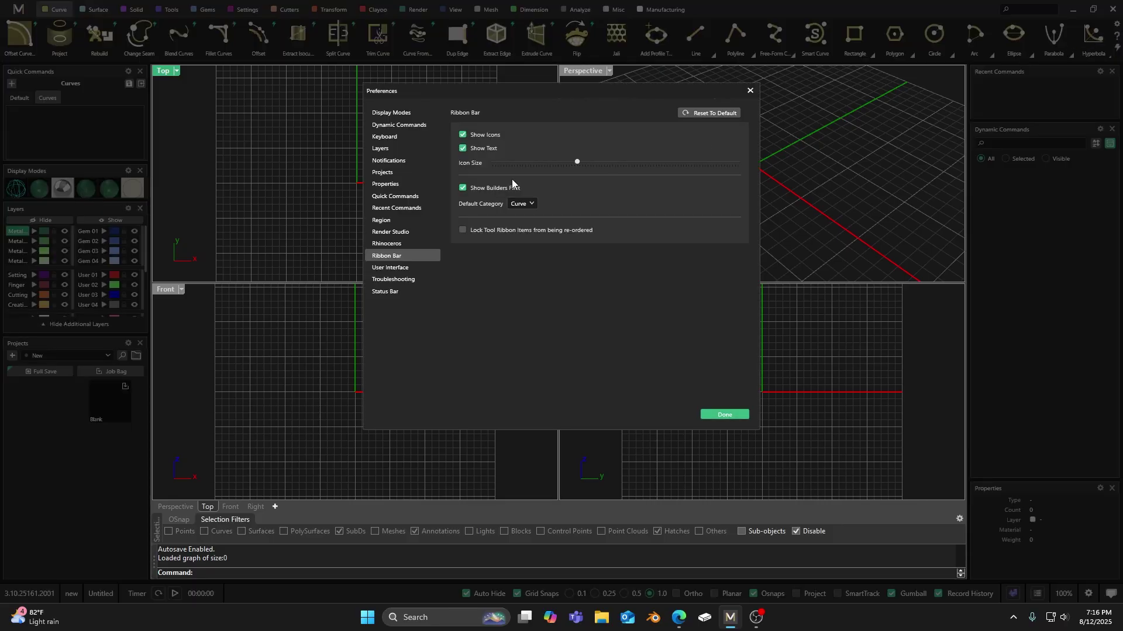
mouse_move(578, 166)
left_mouse_down()
mouse_move(657, 175)
mouse_move(626, 165)
mouse_move(550, 173)
mouse_move(585, 176)
left_mouse_up()
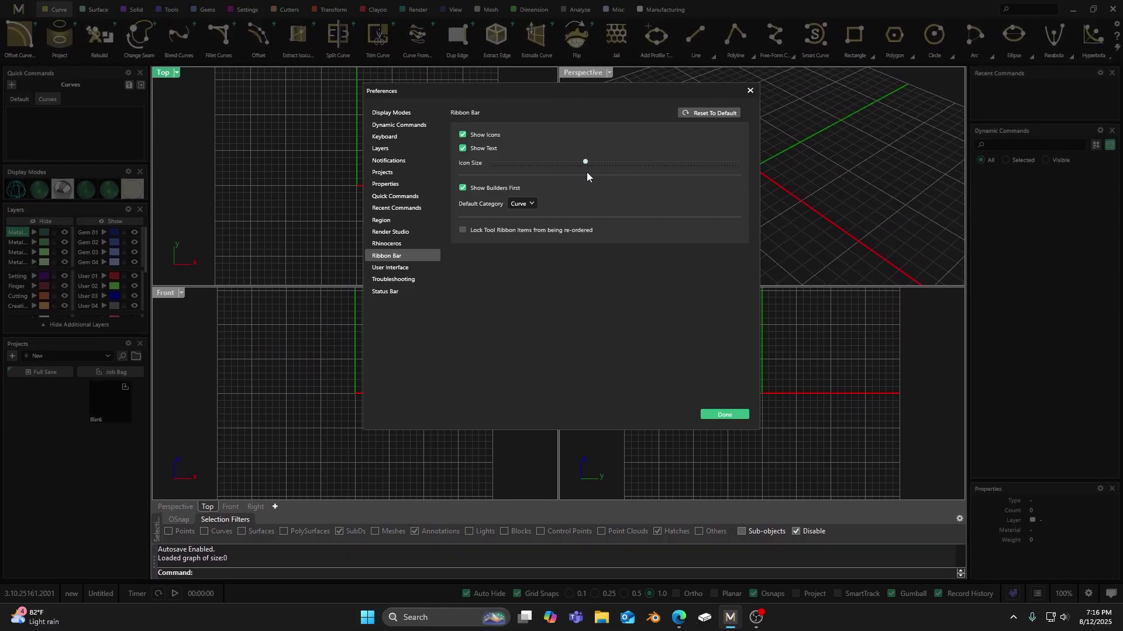
left_click(724, 415)
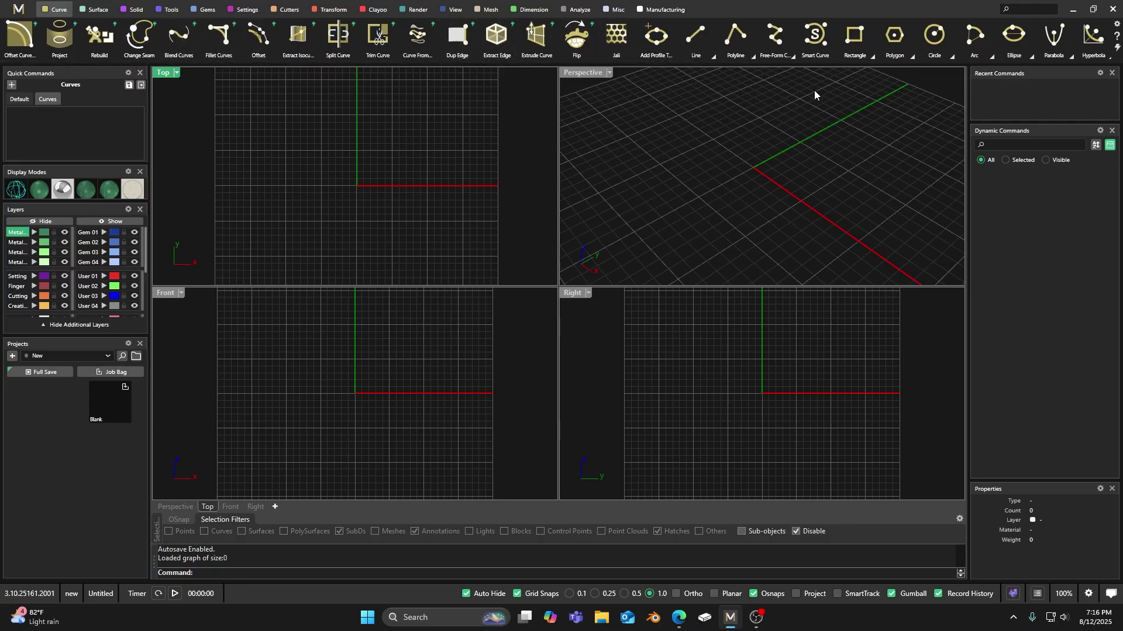
Step: Add Duplicate Edge, Duplicate Border and Extract Isocurve from the From Object group to the Curves set of Quick Commands
scroll(842, 41, "right", 9)
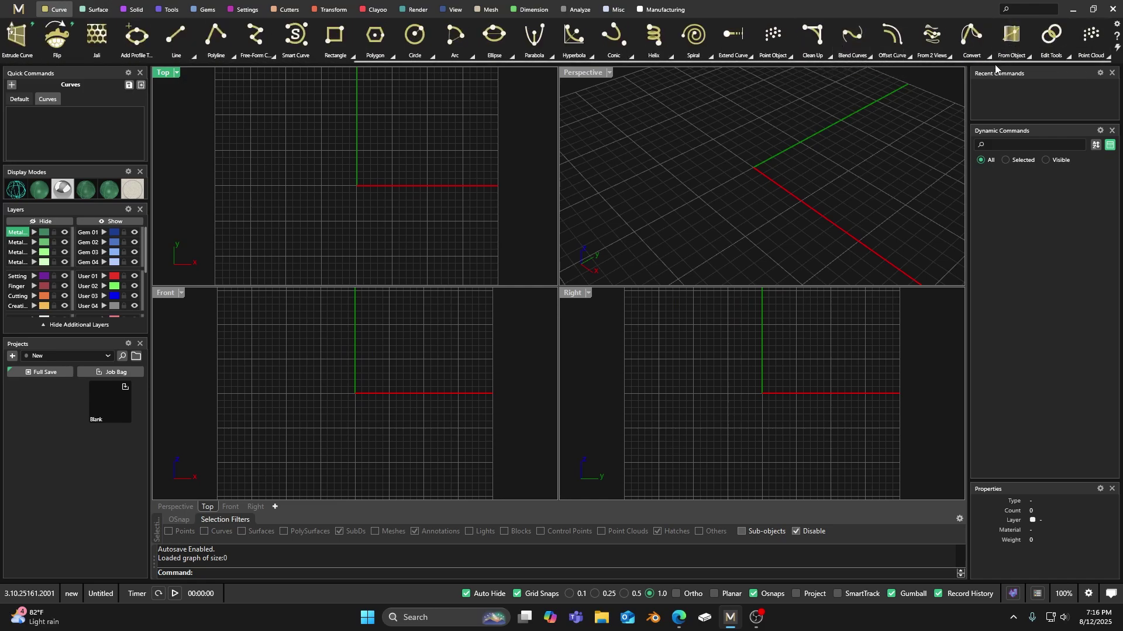
left_click(1030, 58)
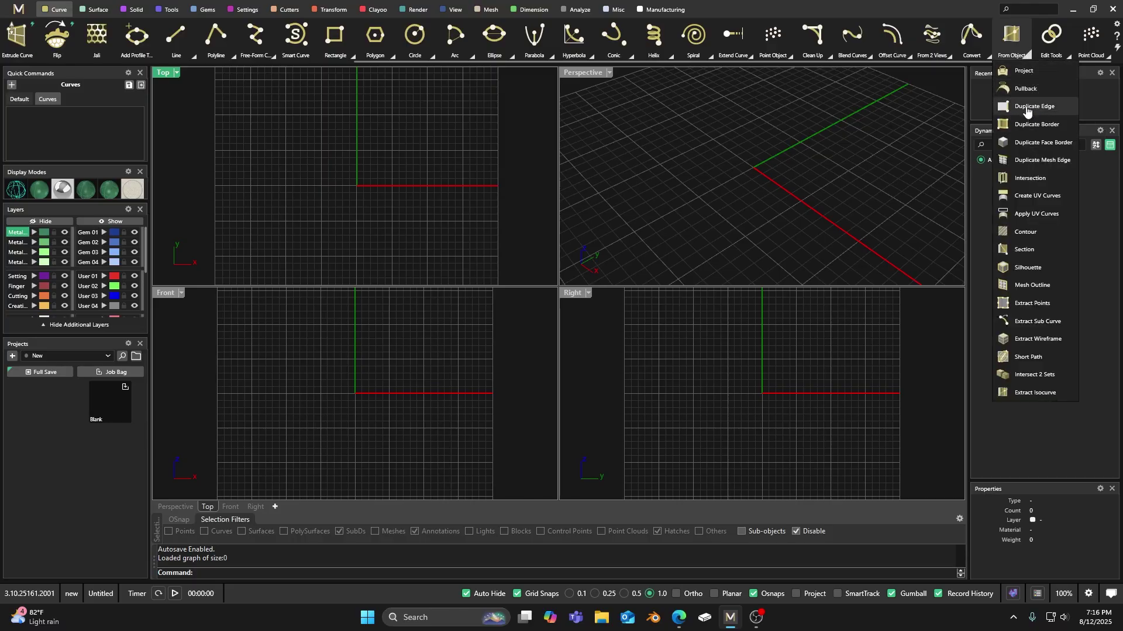
left_click_drag(1026, 112, 59, 124)
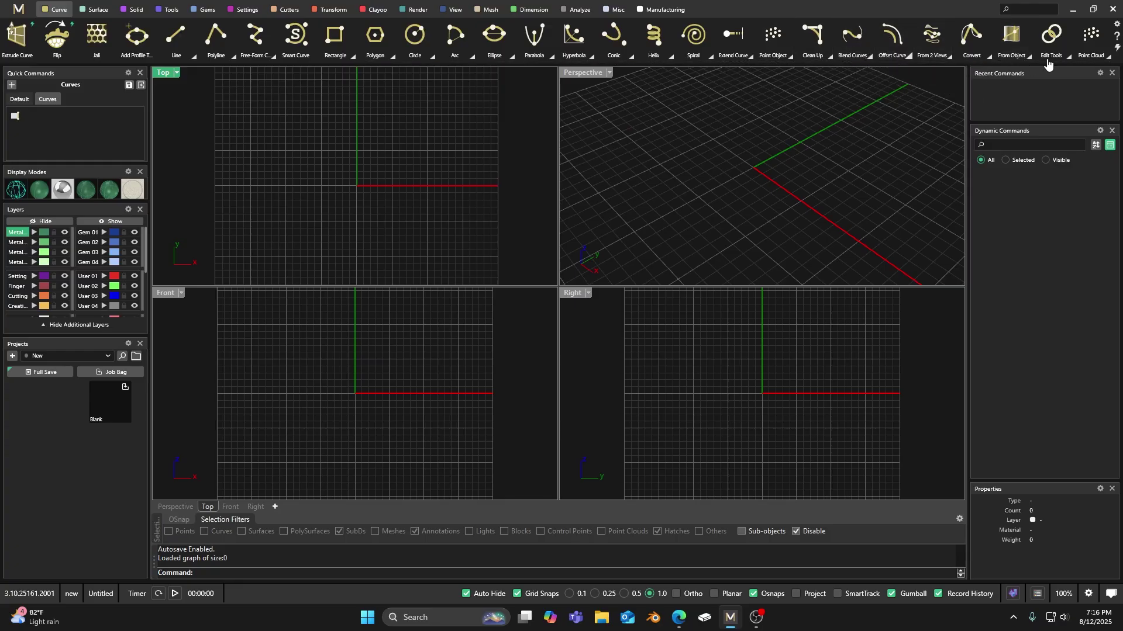
left_click(1029, 57)
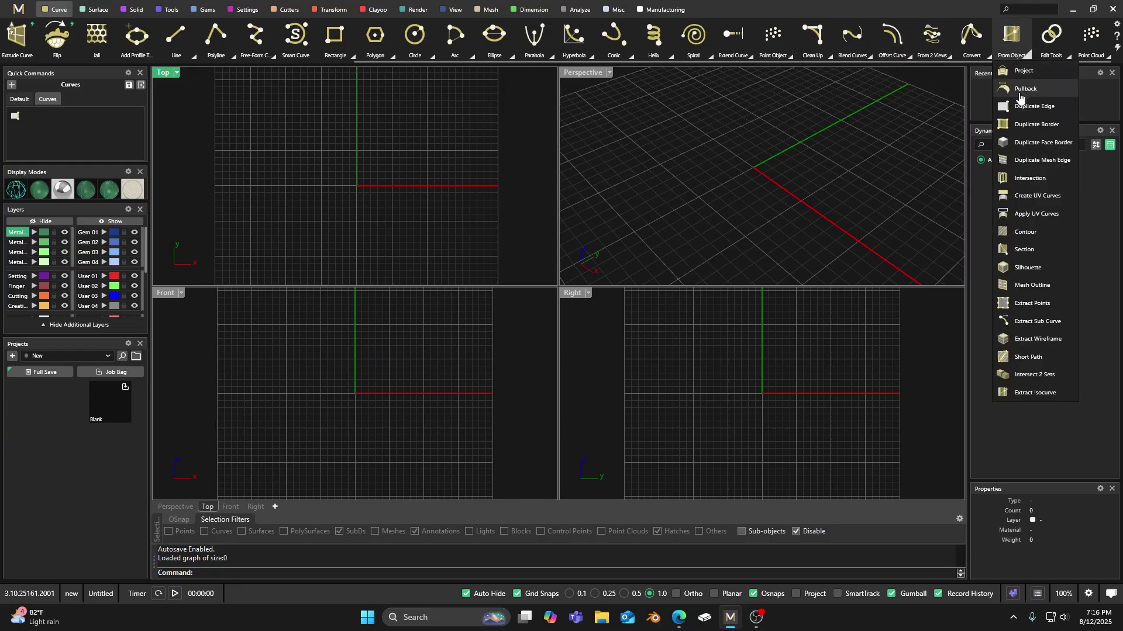
left_click_drag(1021, 126, 38, 123)
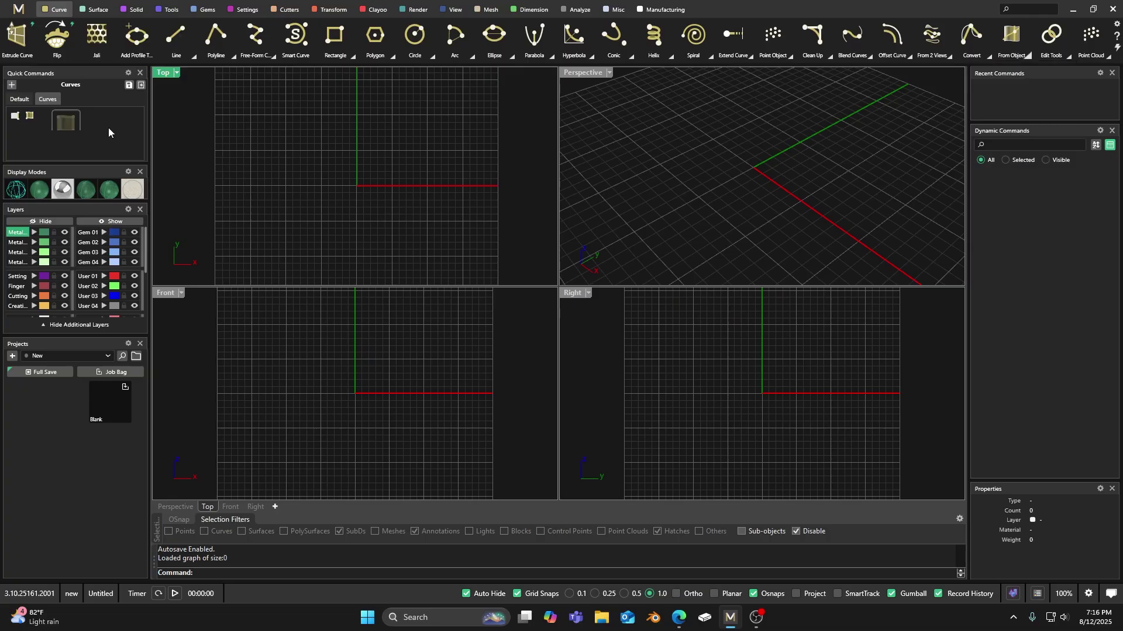
left_click(1028, 57)
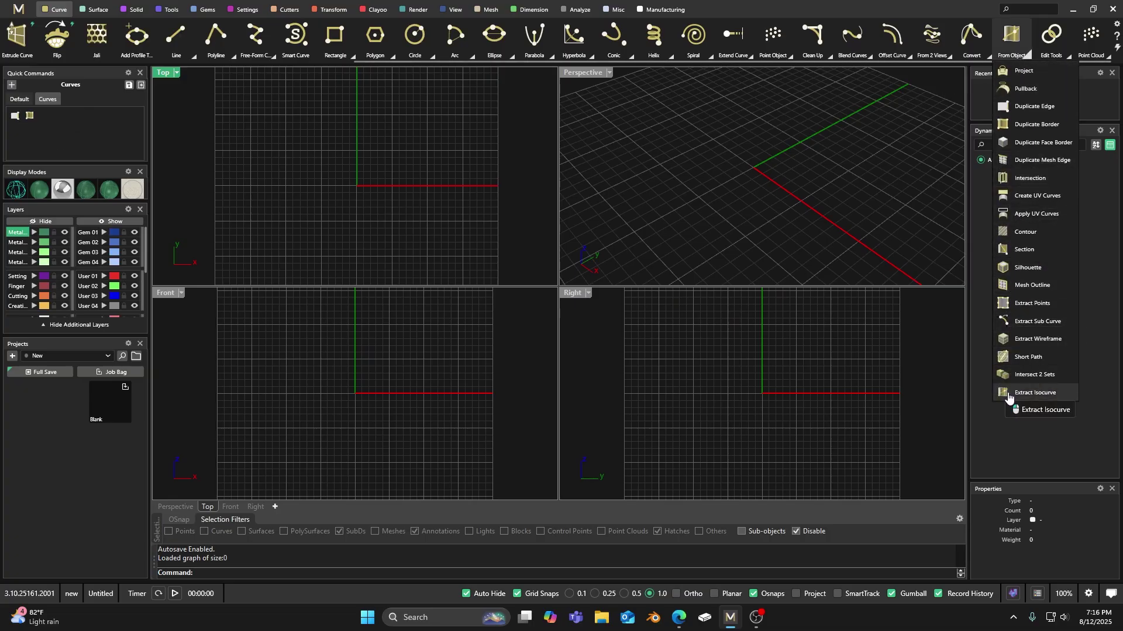
left_click_drag(1017, 393, 46, 117)
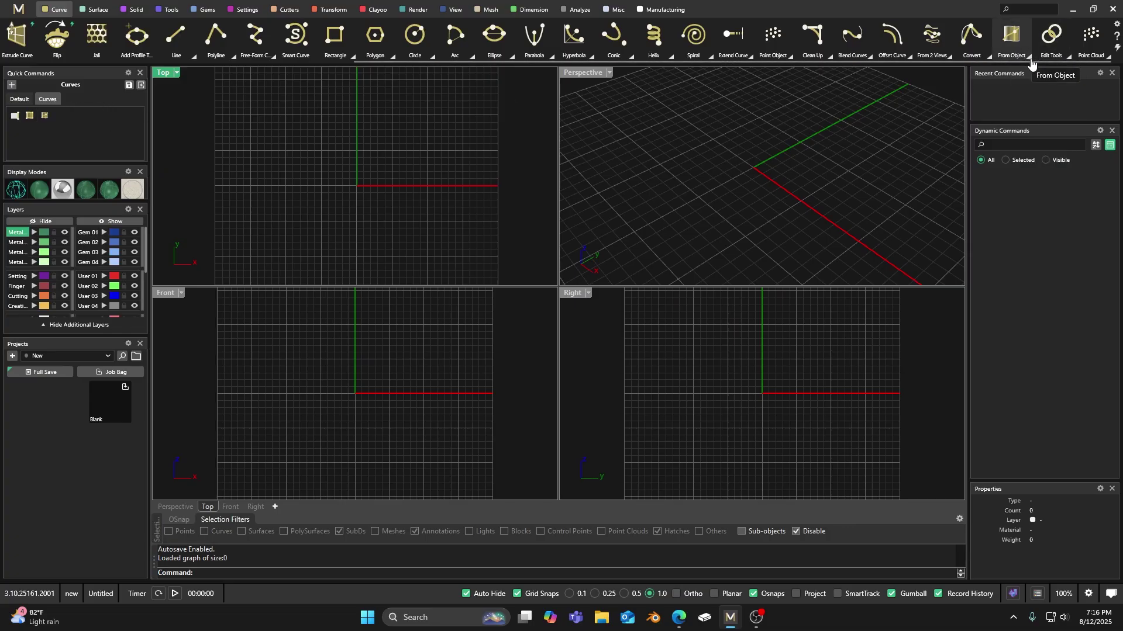
Step: Add Match, Fit To Tolerance and Adjust Closed Curve Seam from the Edit Tools group to the Curves Quick Commands
left_click(1069, 57)
left_click_drag(1055, 72, 59, 117)
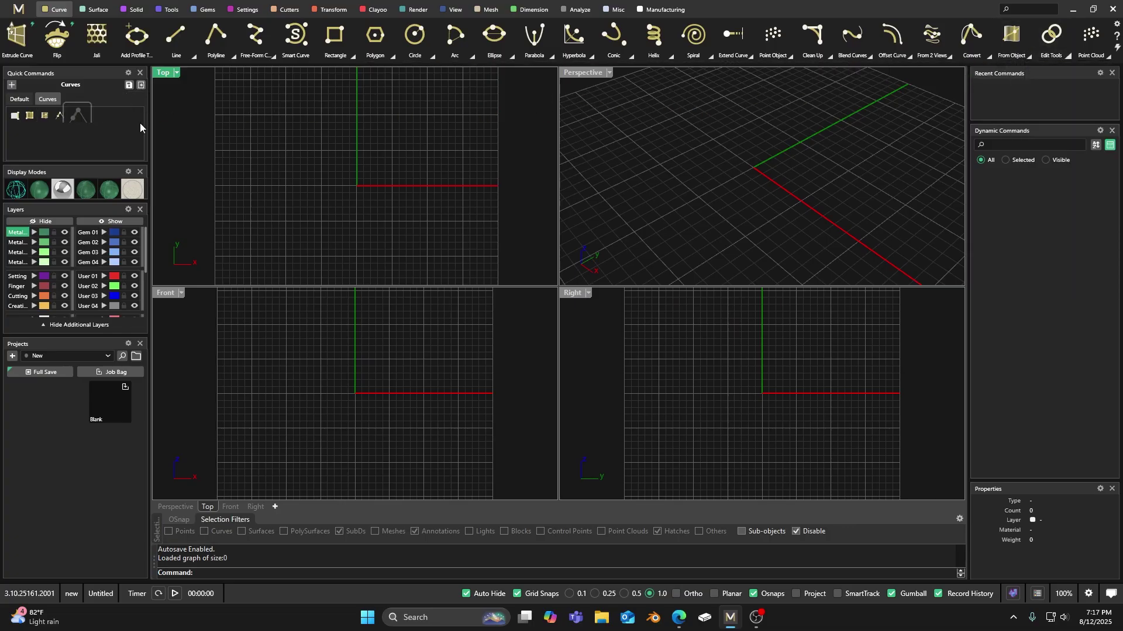
left_click(1068, 56)
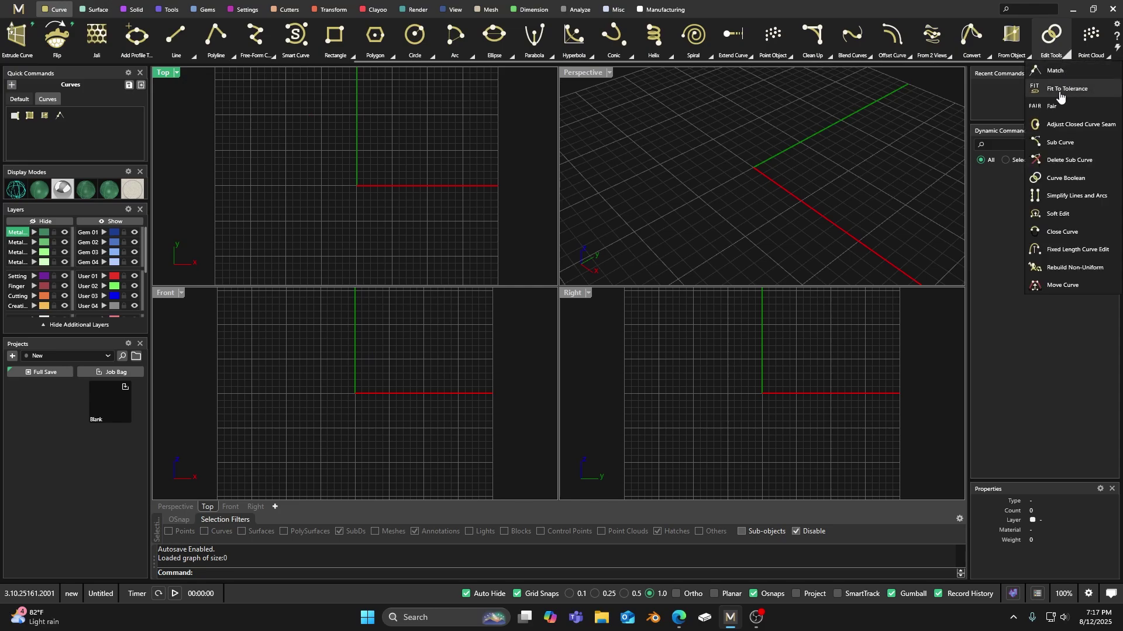
left_click_drag(1060, 94, 76, 119)
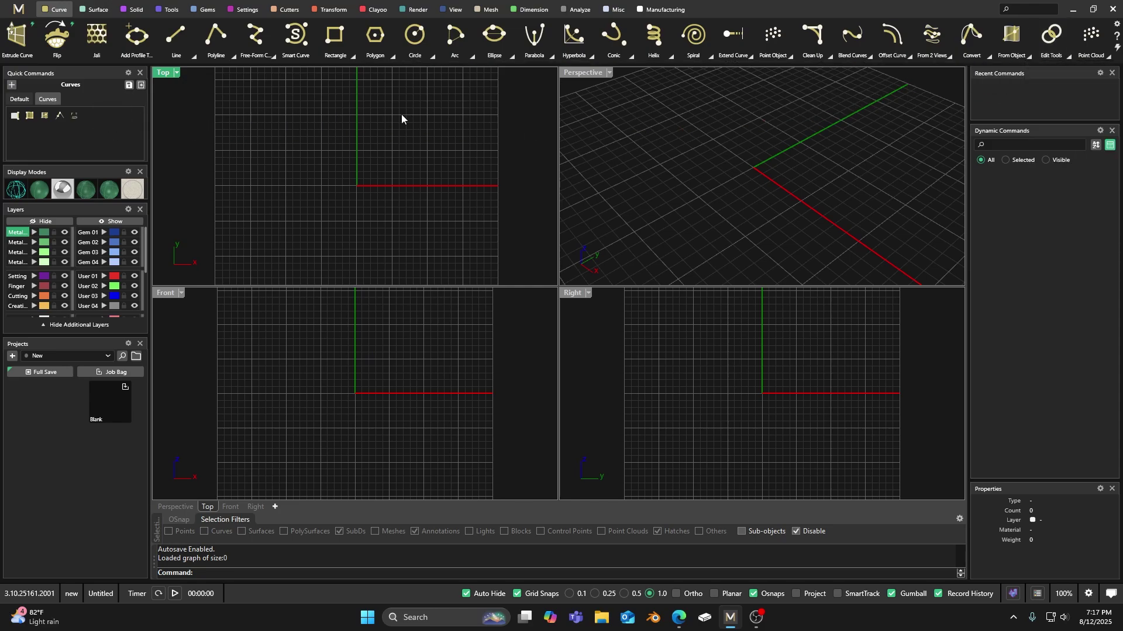
left_click(1069, 56)
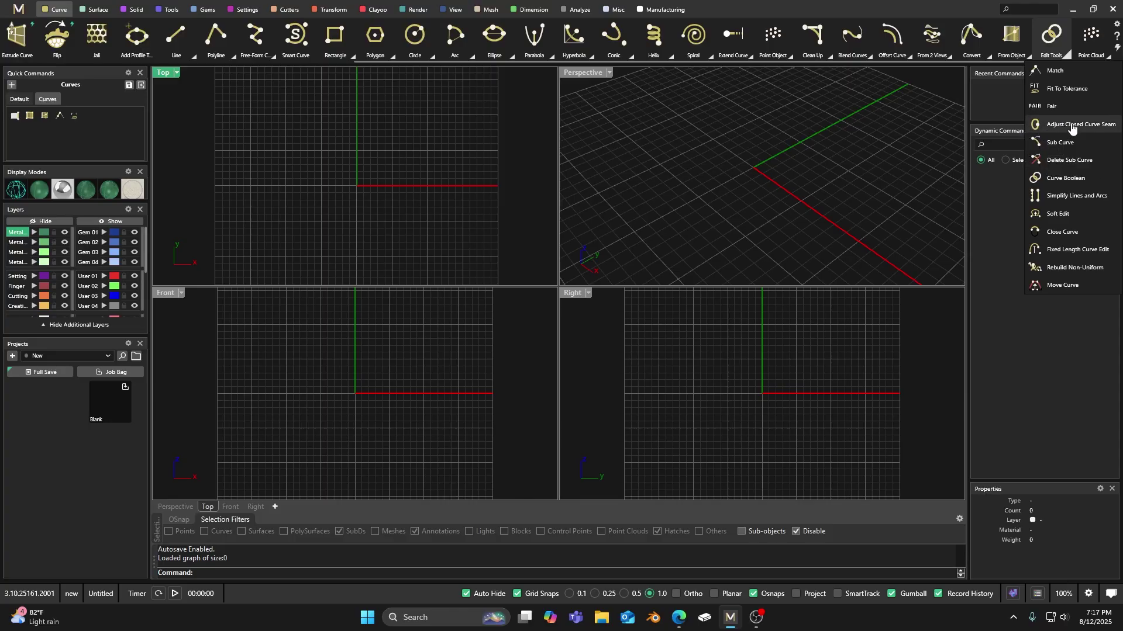
left_click_drag(1060, 128, 93, 117)
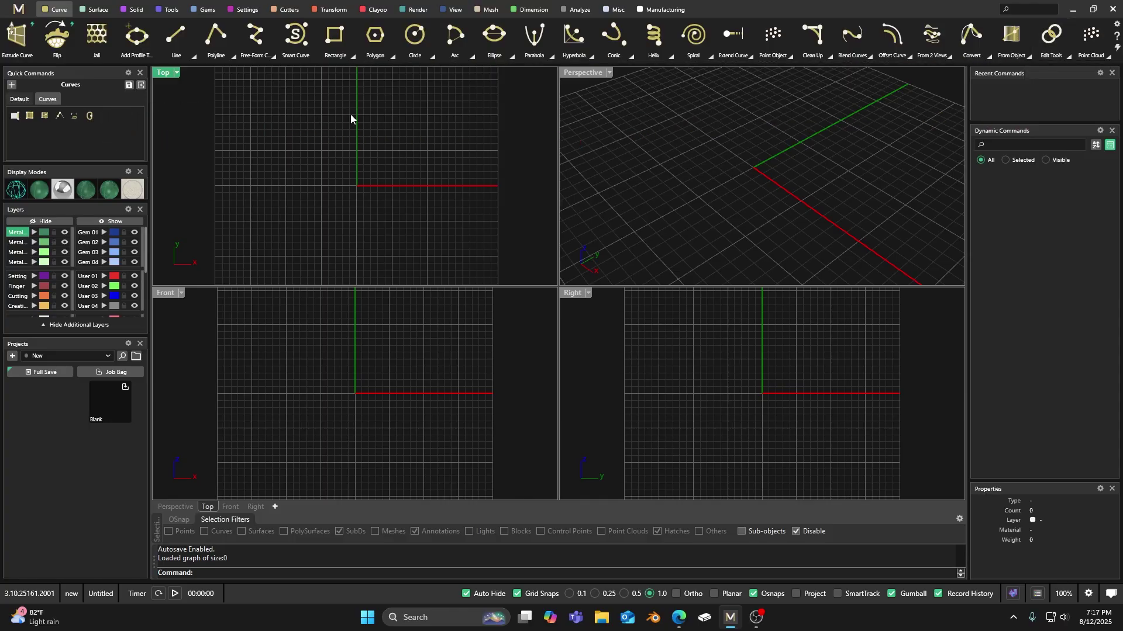
Step: Add Single Point from the Point Object group and Tween Curves from the From 2 Views group to the Curves Quick Commands
left_click(1068, 56)
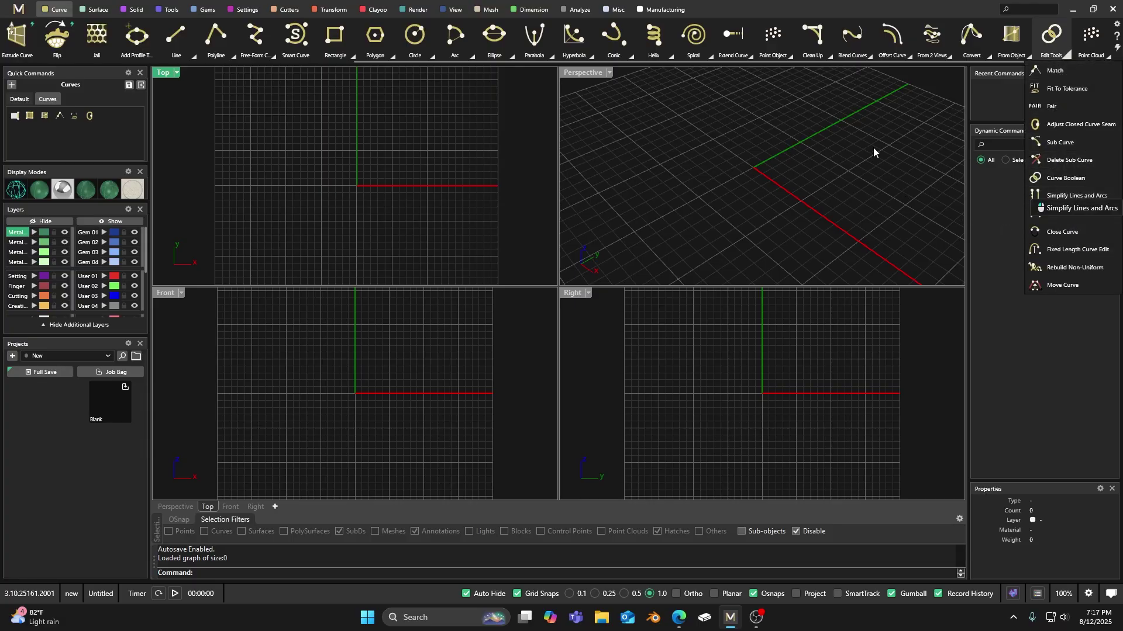
left_click(792, 59)
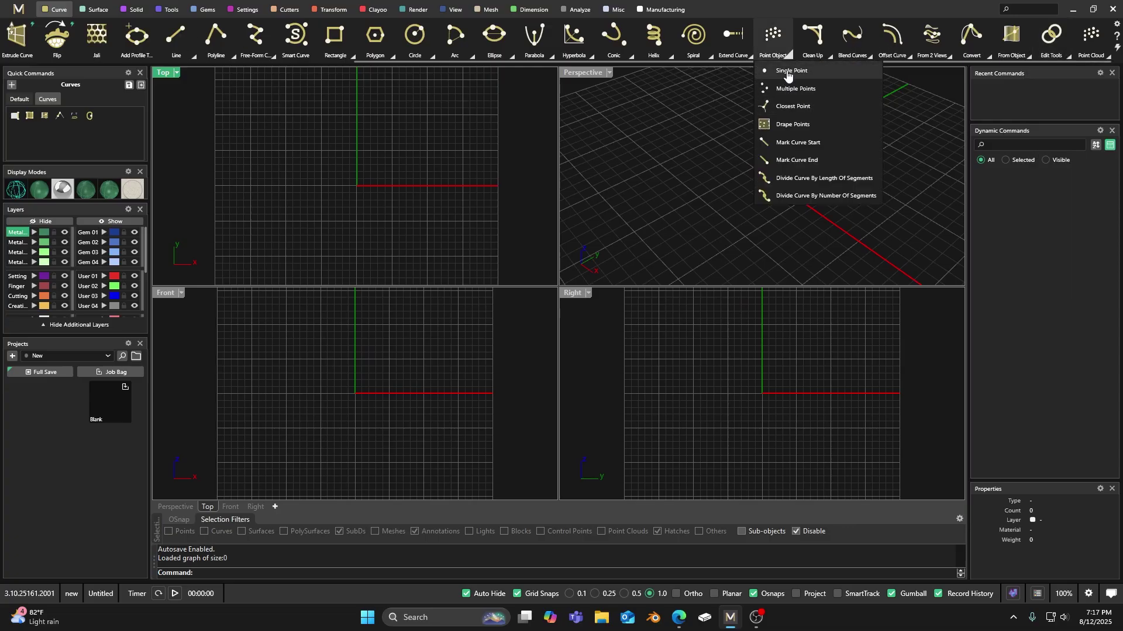
left_click_drag(776, 70, 117, 134)
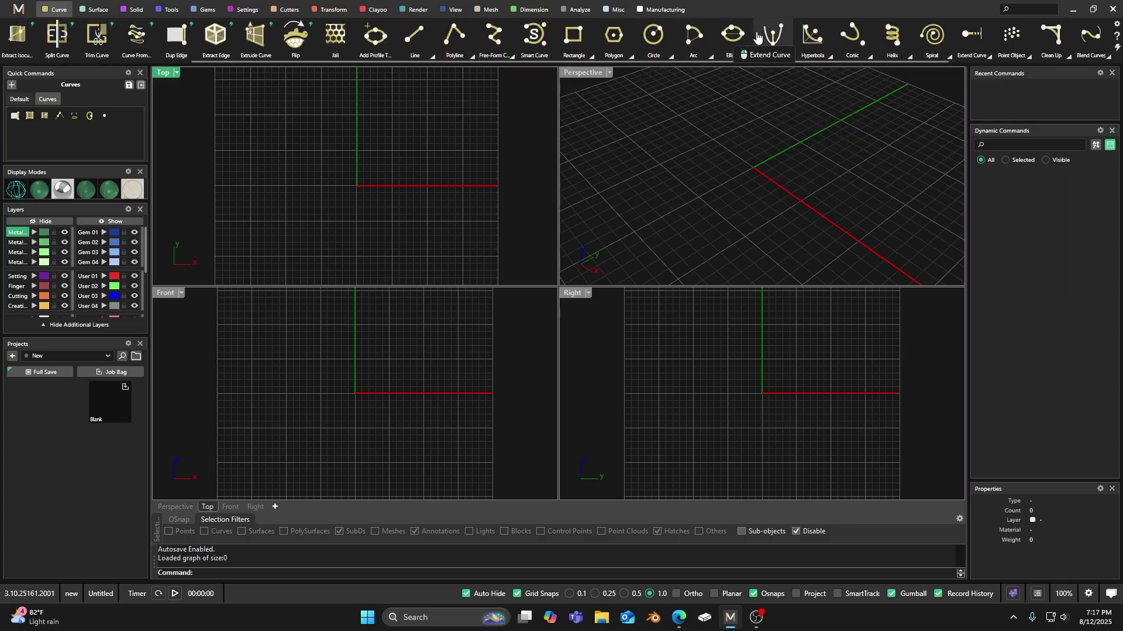
scroll(758, 36, "up", 3)
scroll(758, 36, "down", 2)
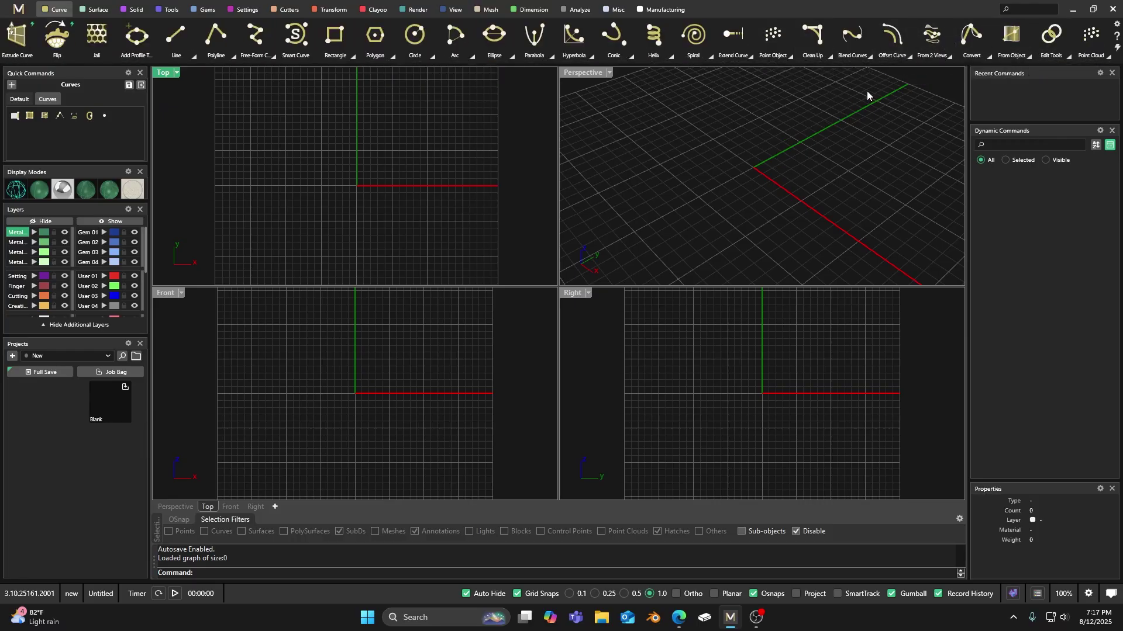
left_click(951, 62)
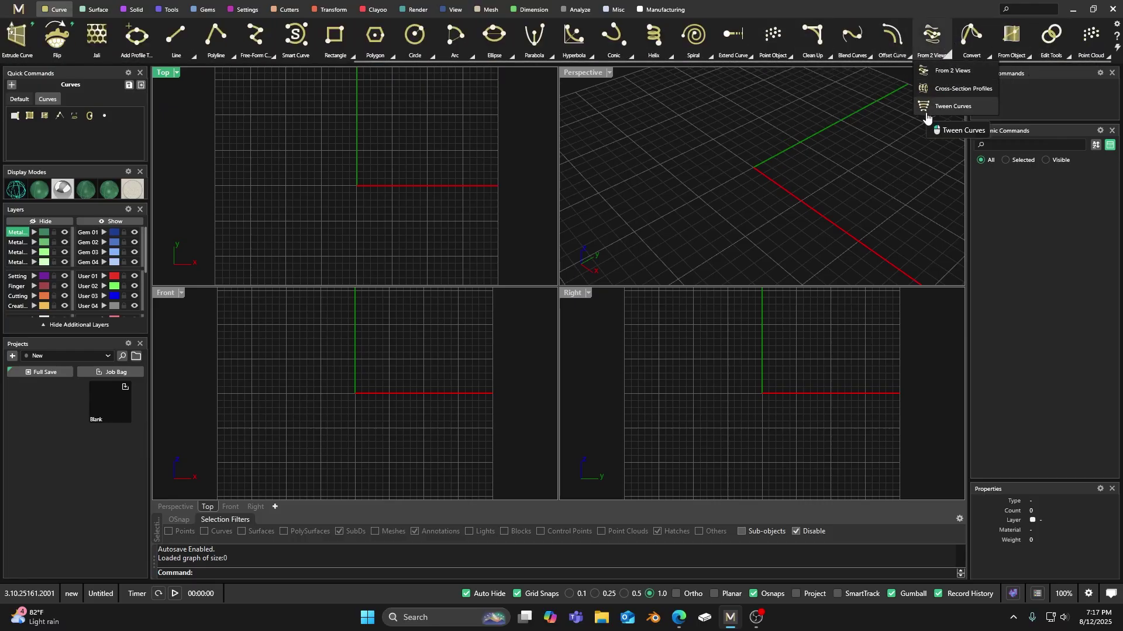
left_click_drag(941, 107, 131, 133)
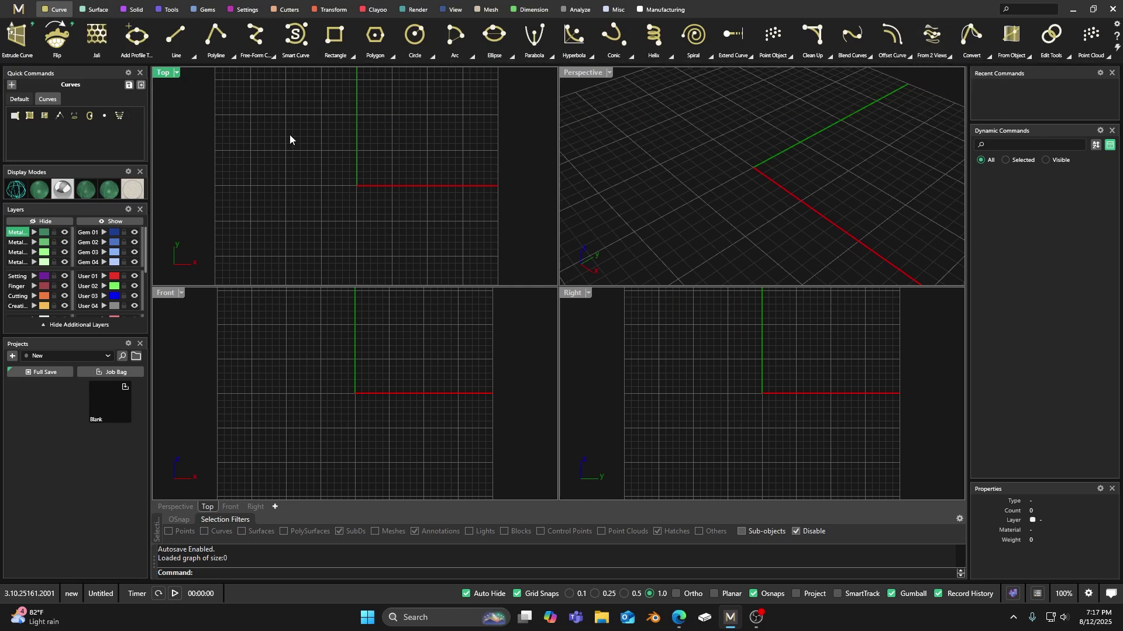
scroll(485, 59, "up", 5)
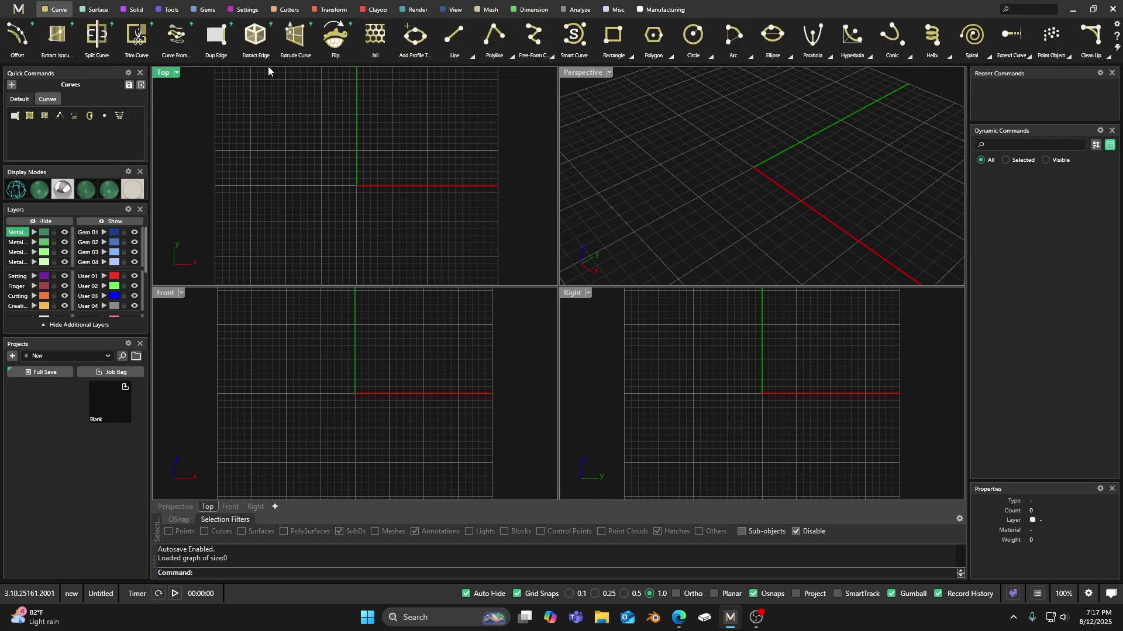
left_click(205, 10)
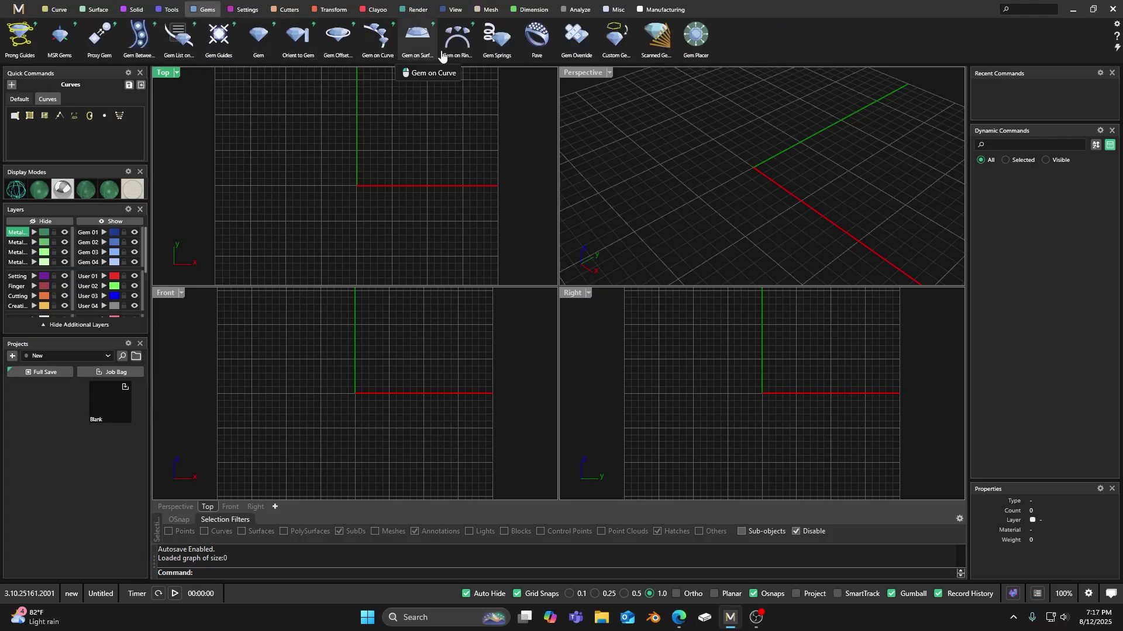
left_click(55, 9)
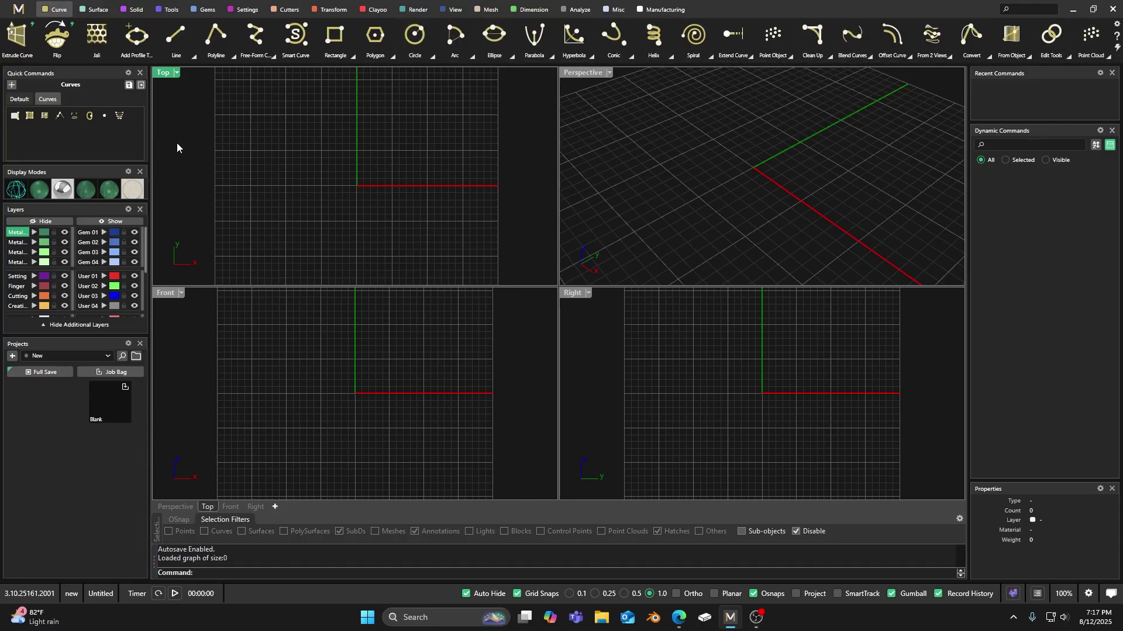
Step: Add a new Quick Commands tab named Solids and display the Solid category of tools
left_click(12, 85)
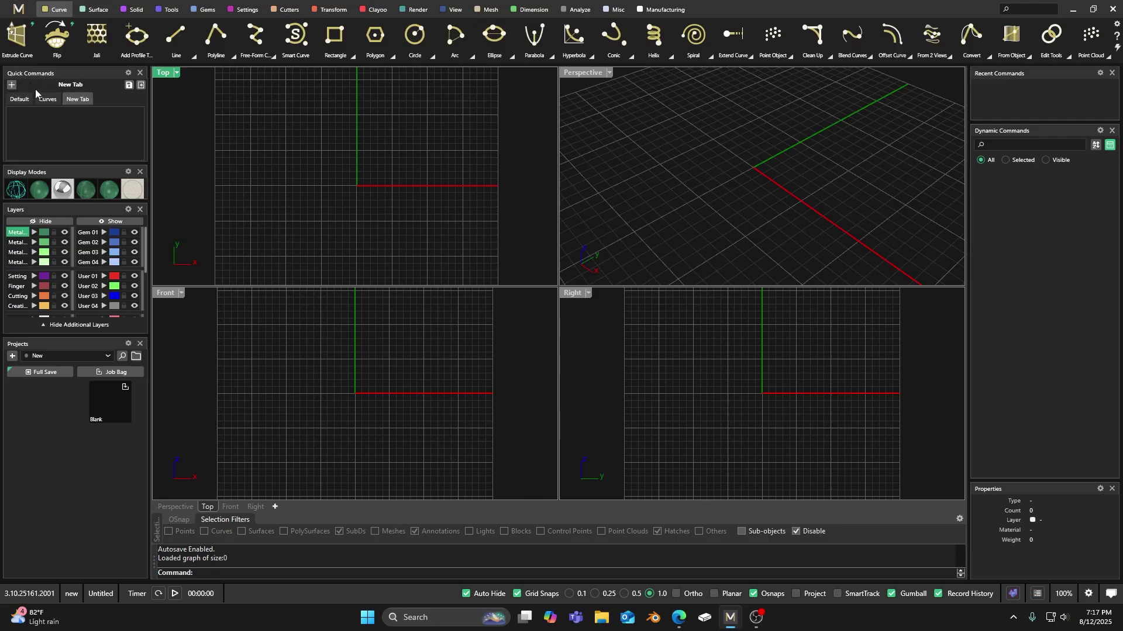
right_click(77, 100)
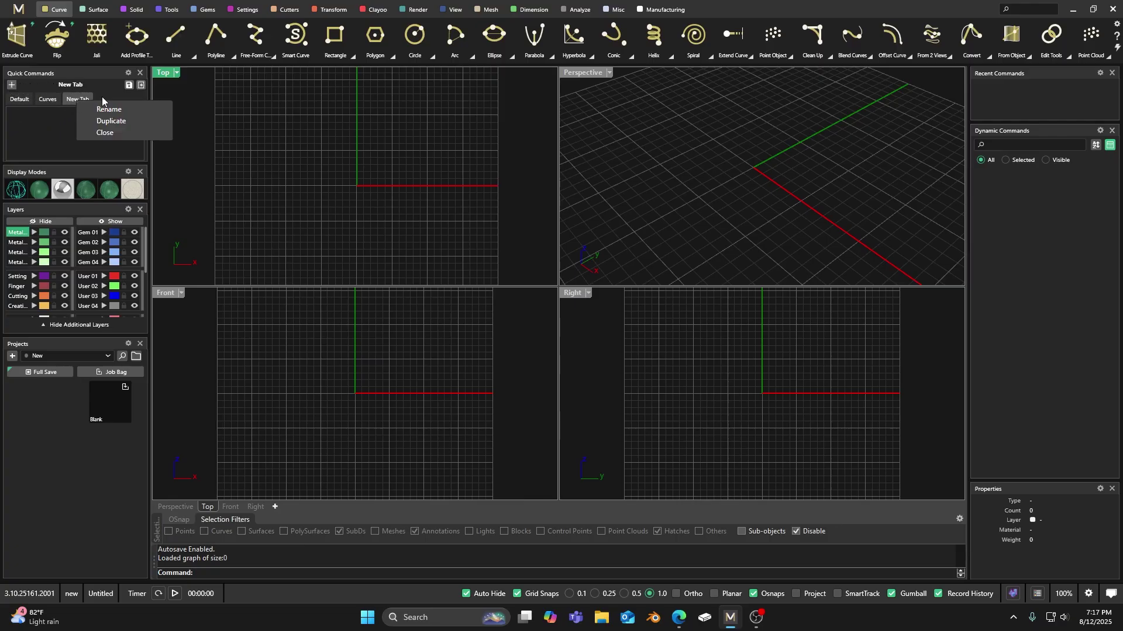
left_click(116, 110)
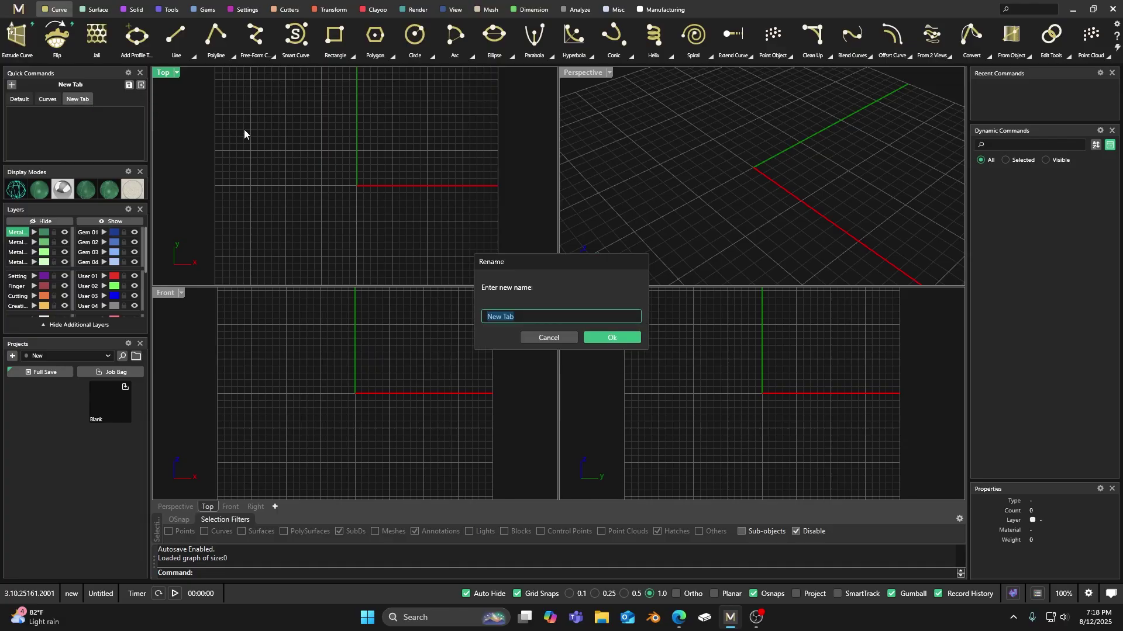
type("Solids")
key("Return")
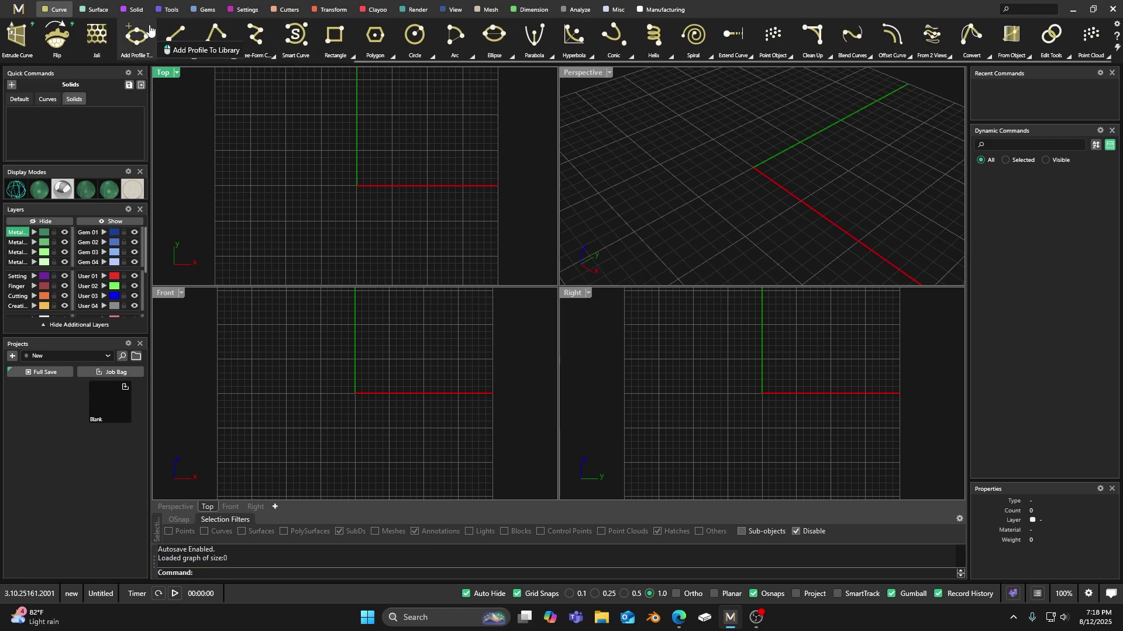
left_click(134, 10)
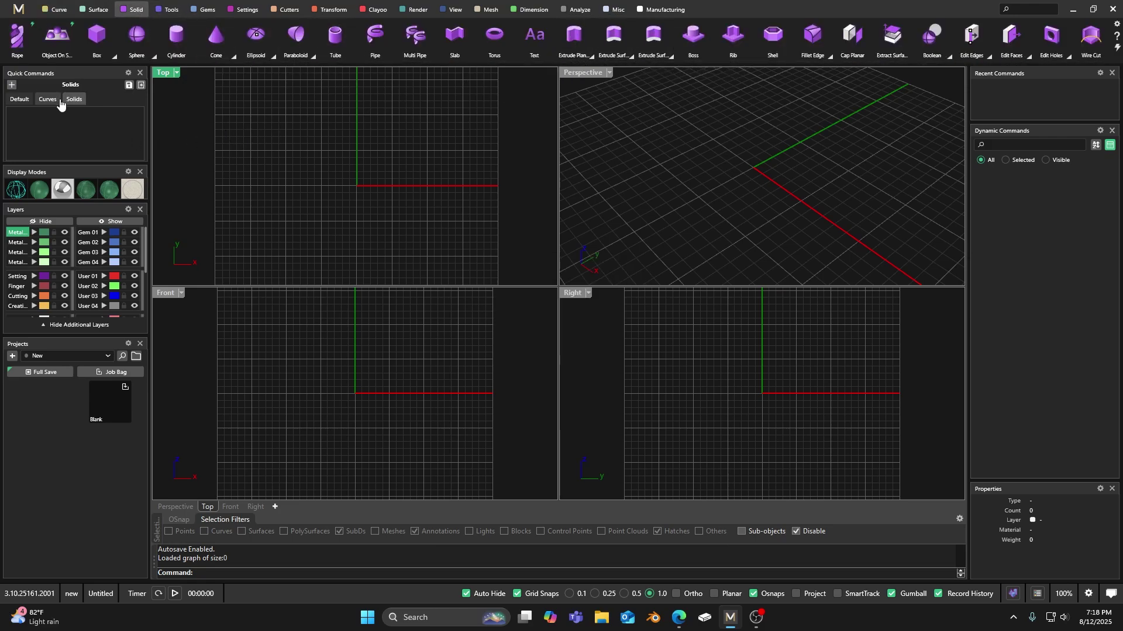
Step: Add another Quick Commands tab and name it Parametric commands
left_click(13, 86)
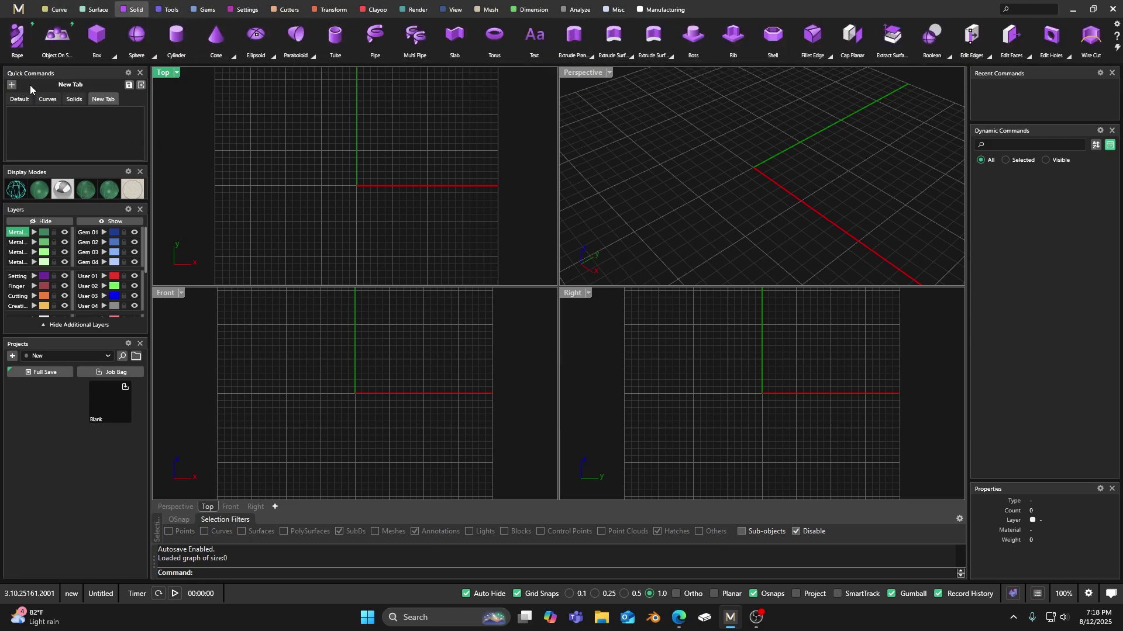
right_click(102, 102)
left_click(138, 106)
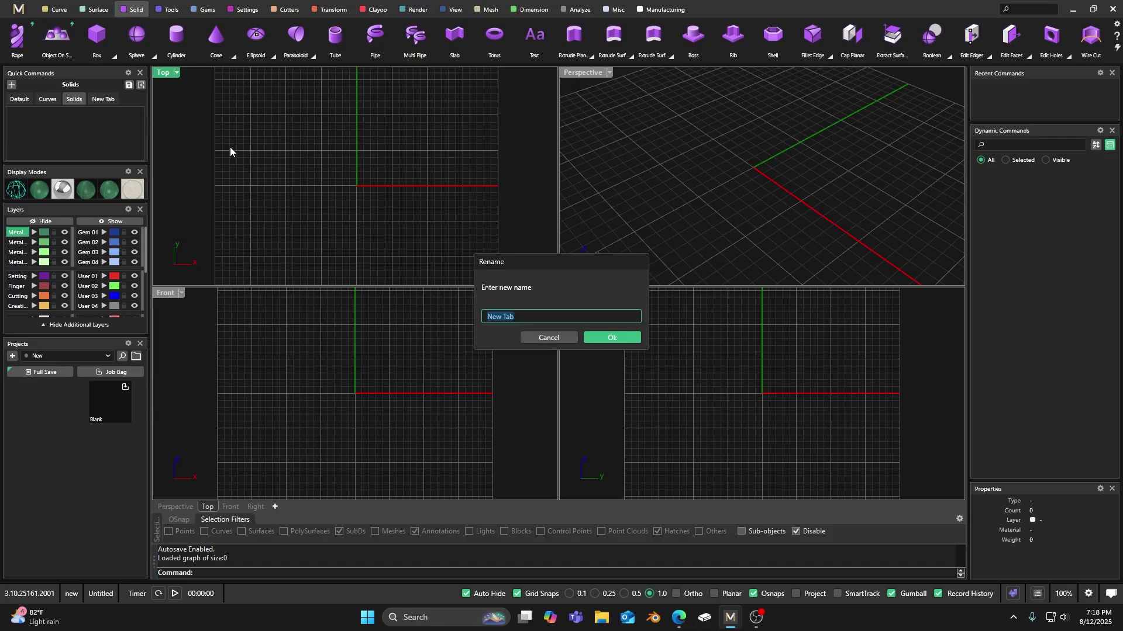
type("Parametric commands")
key("Return")
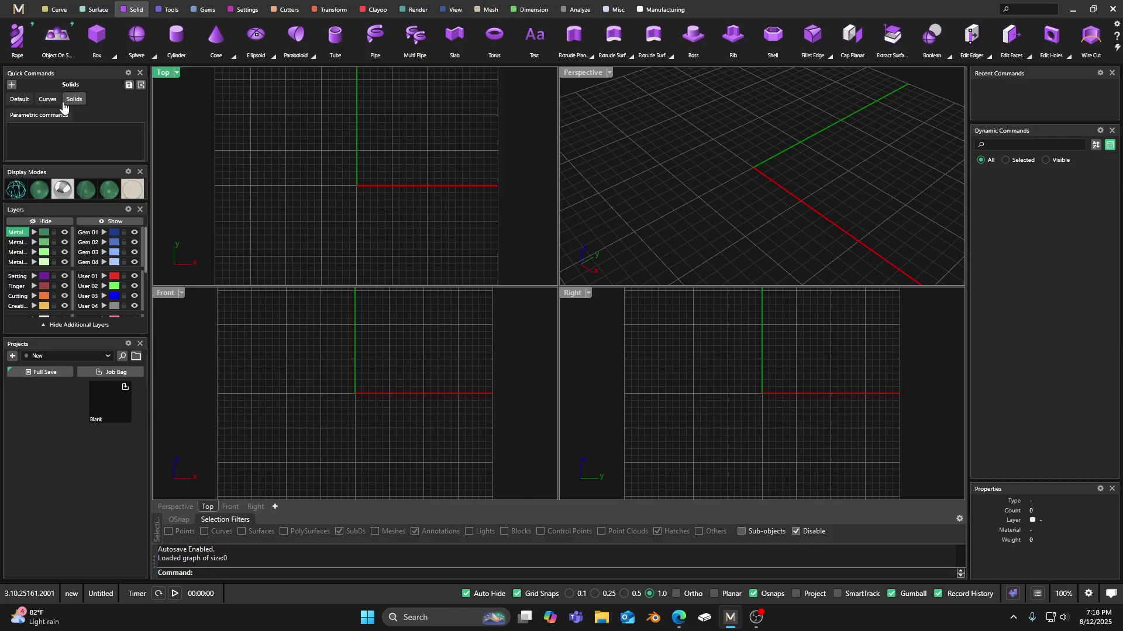
Step: Switch between the Quick Commands tabs, and remove the Parametric commands tab
left_click(37, 117)
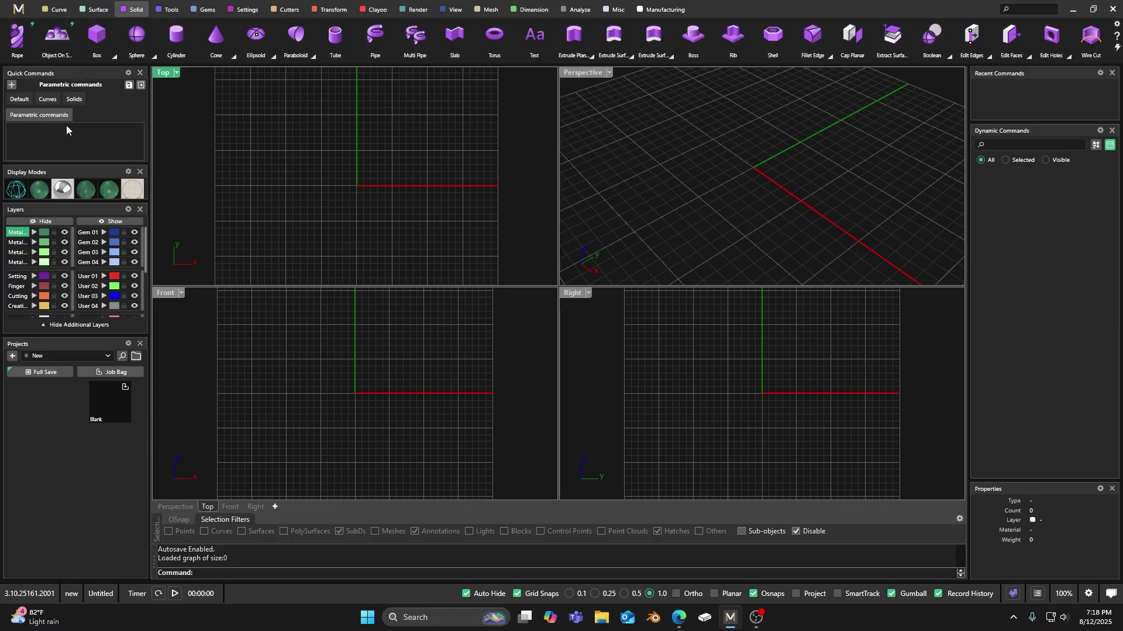
left_click(74, 99)
left_click(19, 99)
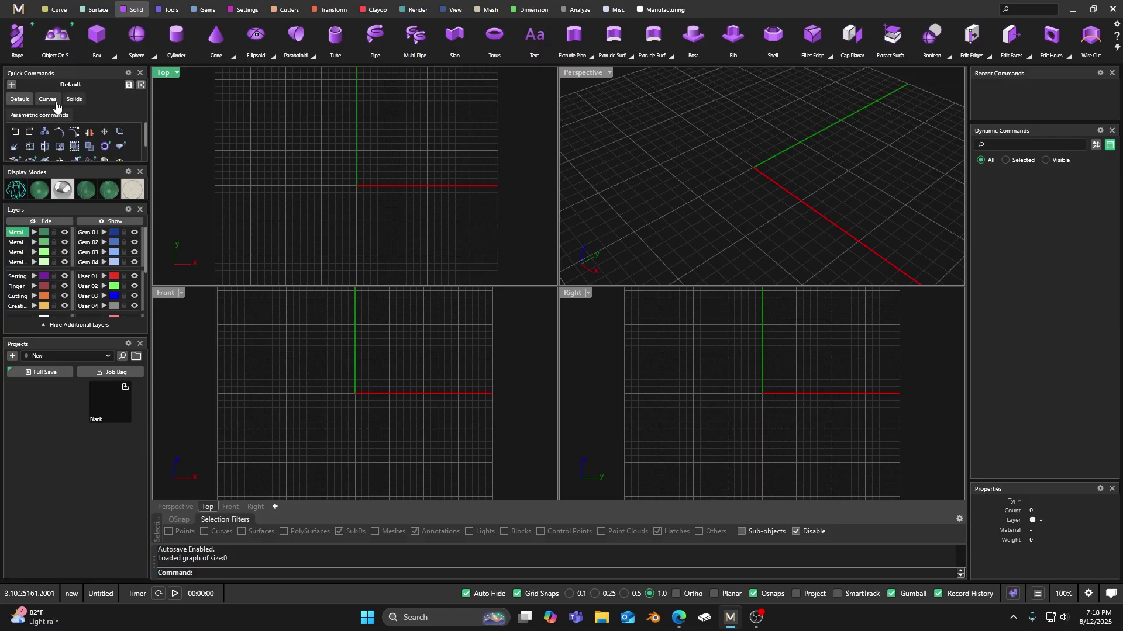
left_click(52, 101)
left_click(48, 116)
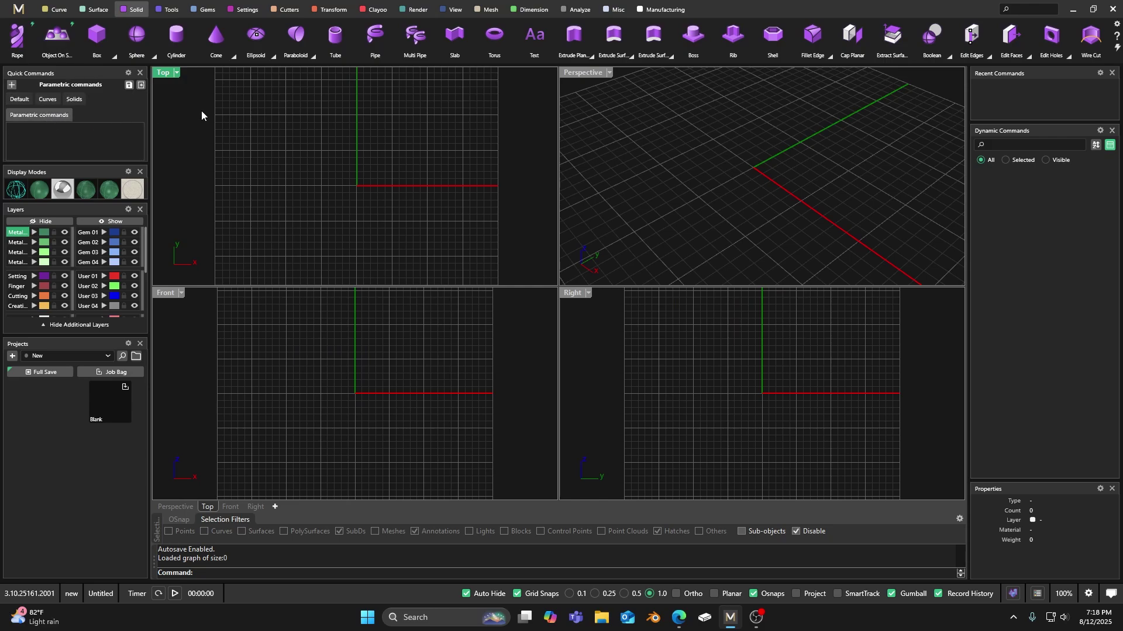
right_click(47, 116)
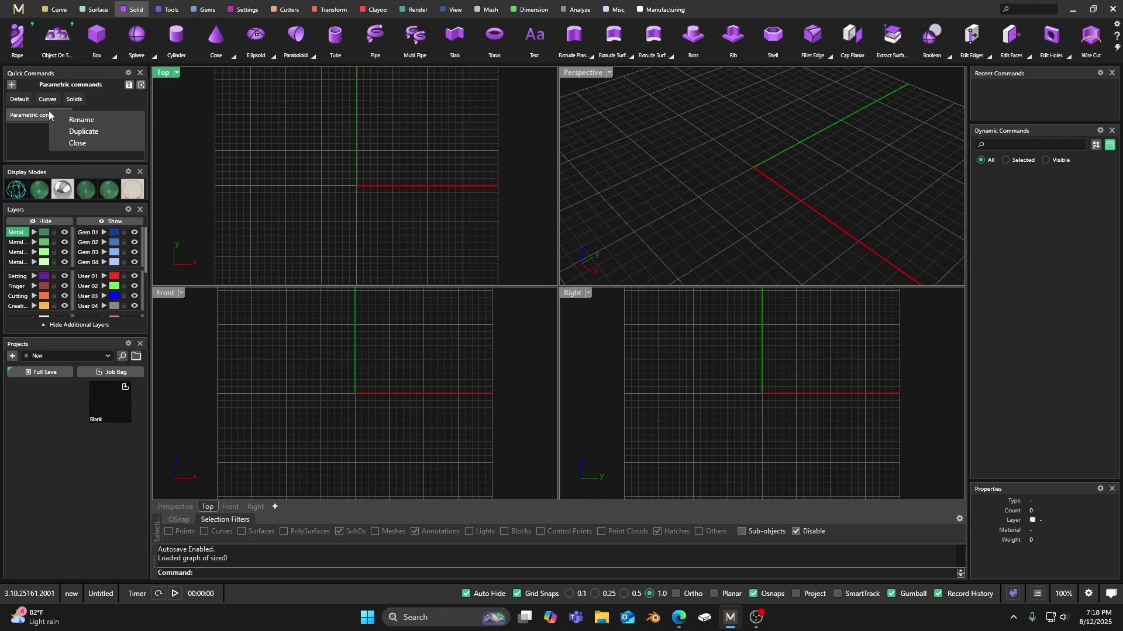
left_click(83, 143)
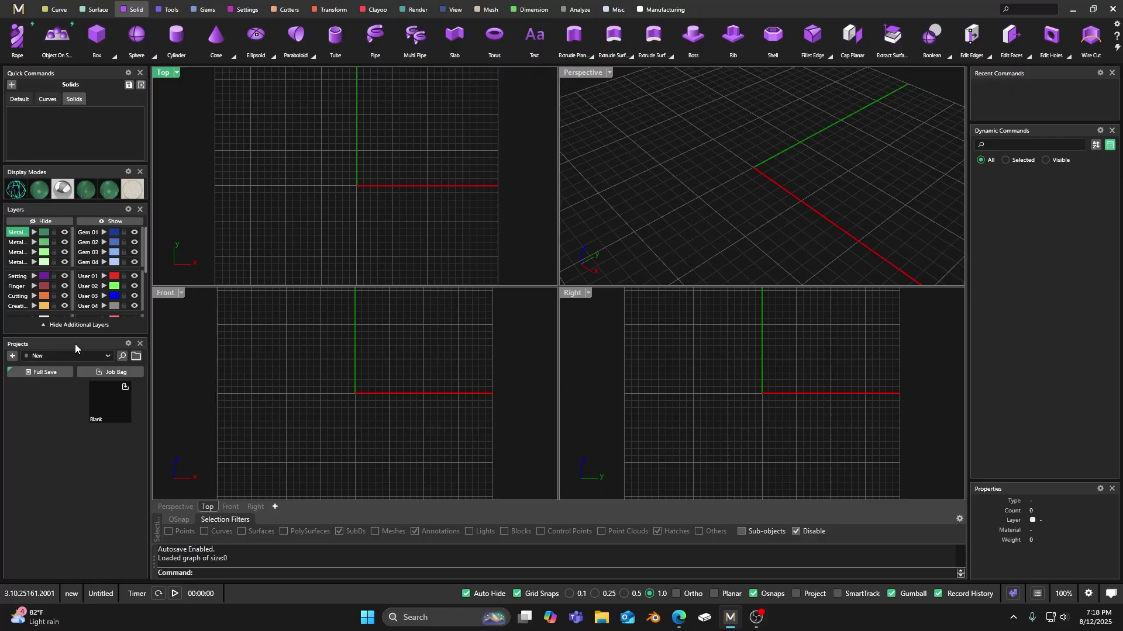
Step: Dock the Projects panel directly below Quick Commands, above Display Modes and Layers
left_click_drag(74, 344, 72, 183)
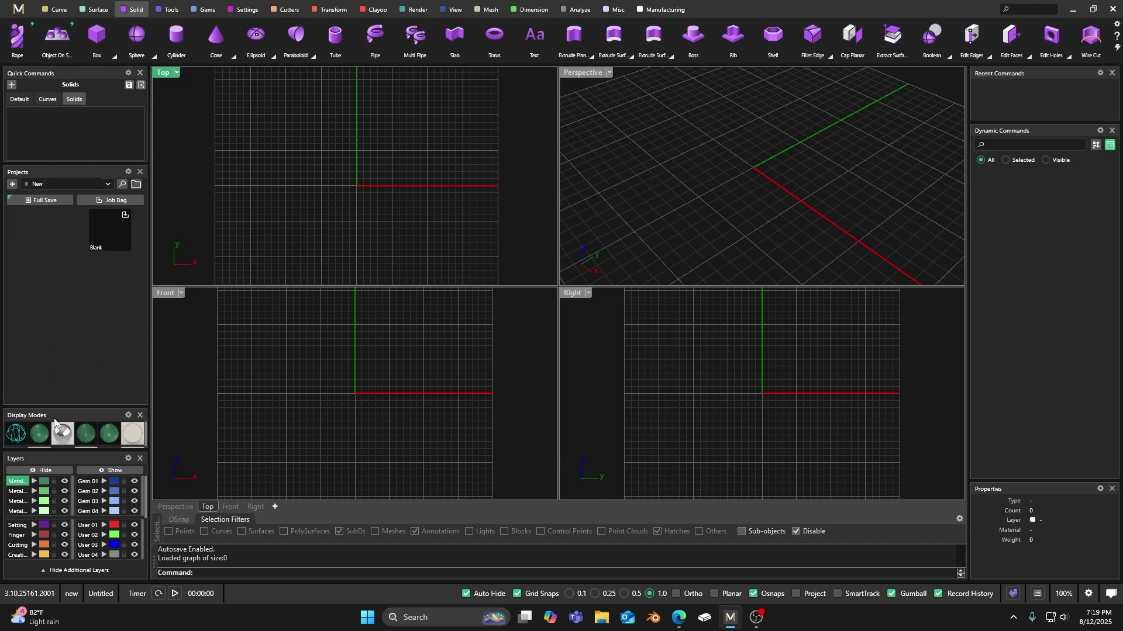
mouse_move(79, 174)
left_mouse_down()
mouse_move(104, 209)
mouse_move(275, 295)
mouse_move(123, 270)
mouse_move(271, 223)
mouse_move(276, 171)
mouse_move(140, 215)
mouse_move(83, 183)
left_mouse_up()
left_click_drag(78, 181, 73, 159)
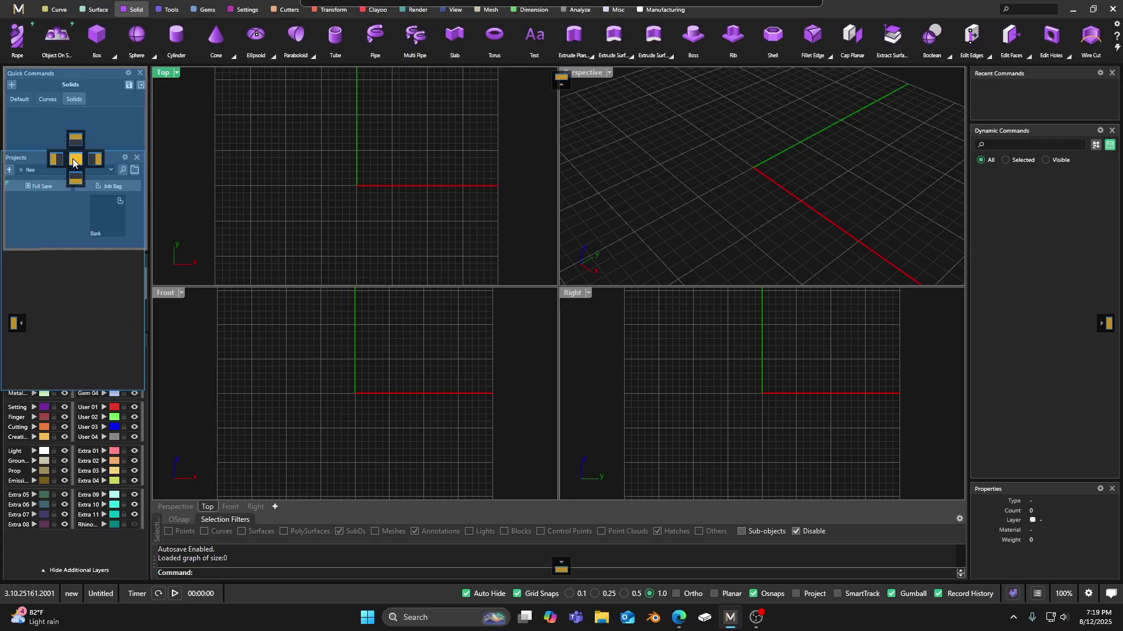
mouse_move(73, 159)
left_mouse_down()
mouse_move(78, 139)
mouse_move(78, 180)
left_mouse_up()
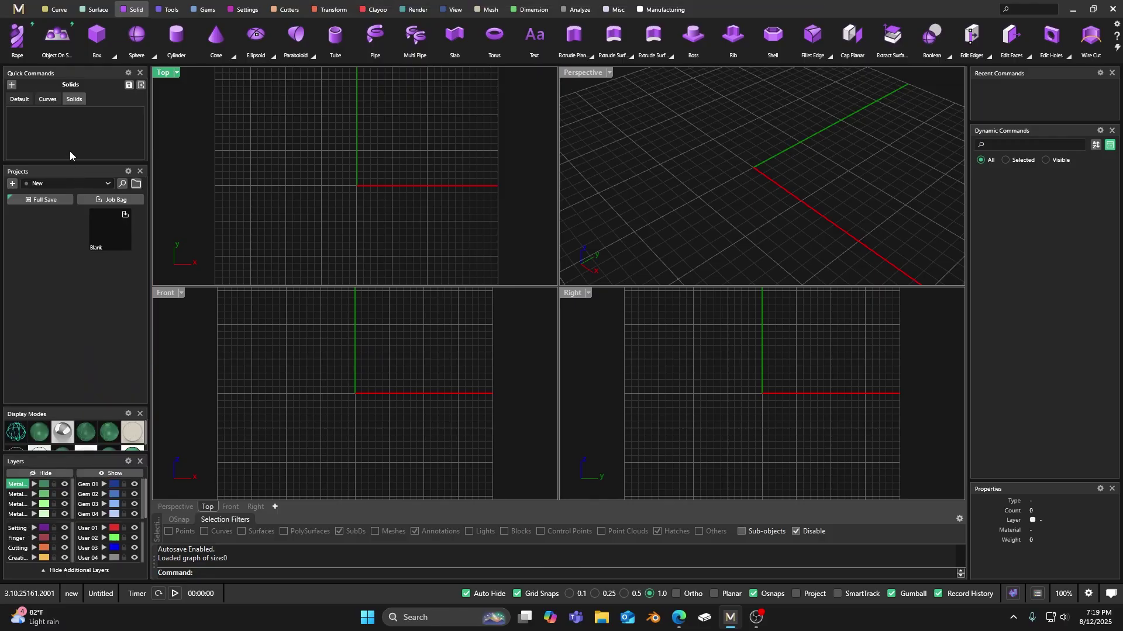
Step: Show the Default Quick Commands and resize the docked panels, shortening Projects, heightening Layers and shortening Properties
left_click(20, 100)
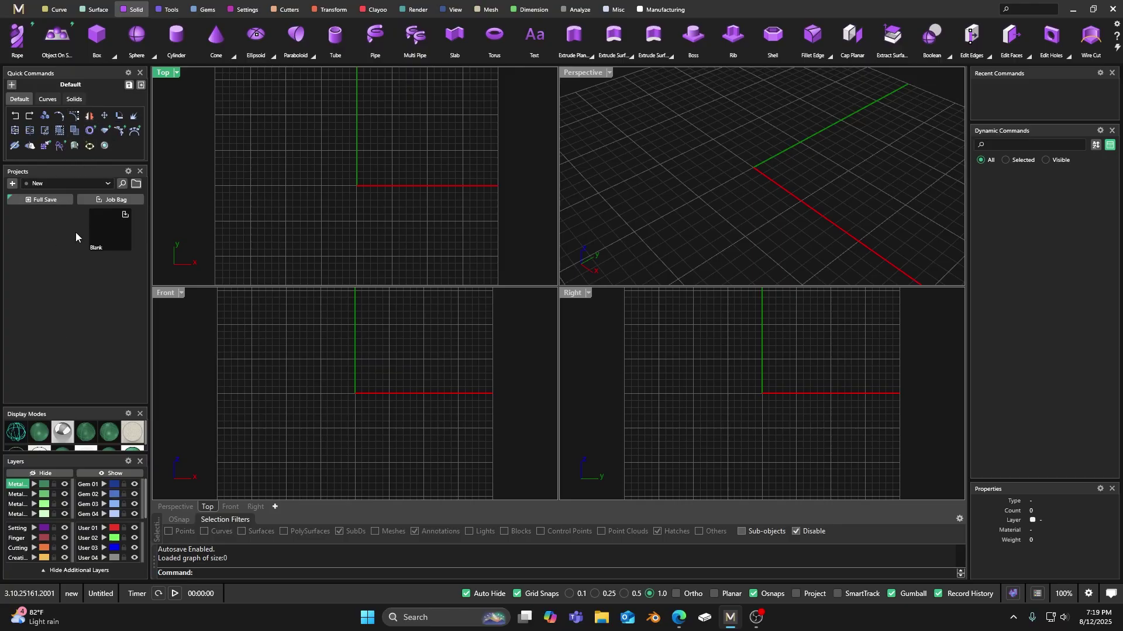
left_click_drag(67, 406, 82, 259)
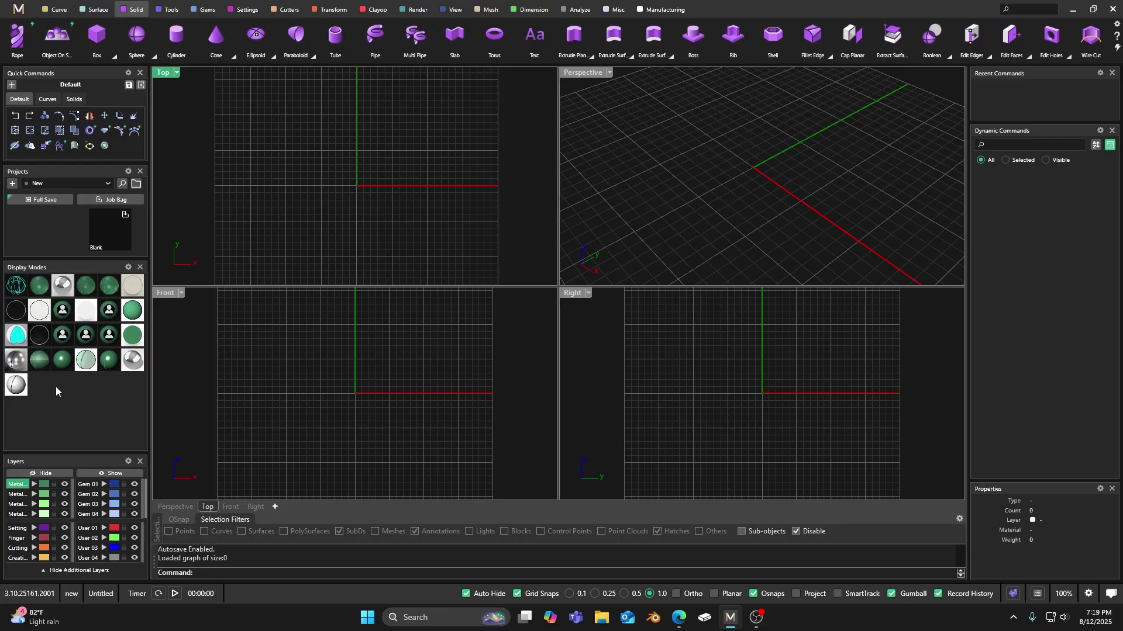
left_click_drag(66, 453, 81, 353)
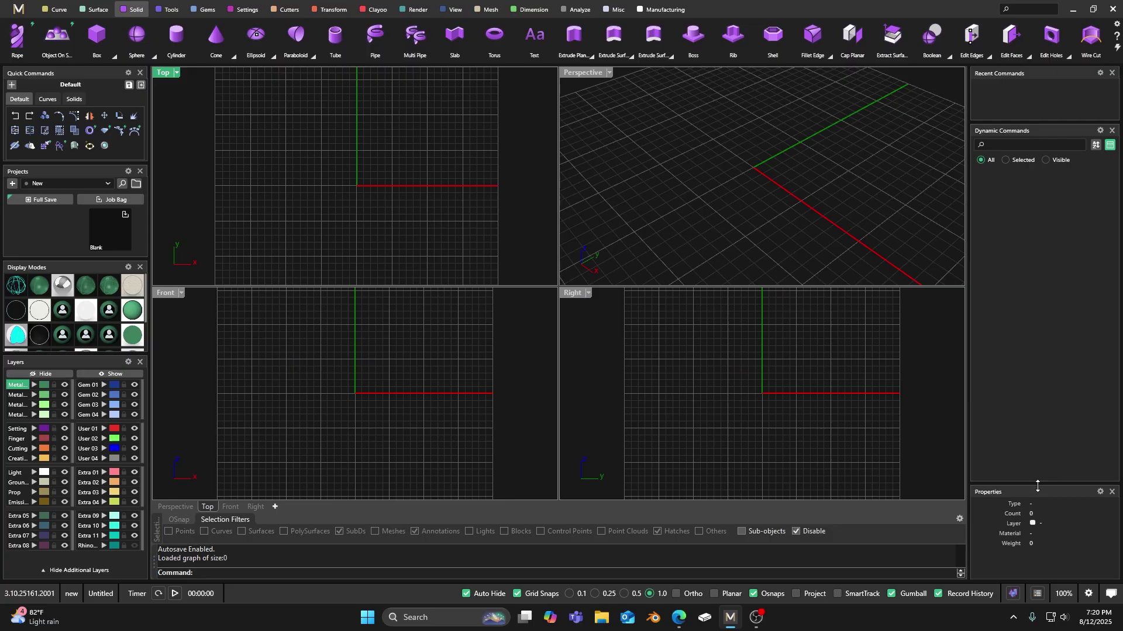
left_click_drag(1037, 482, 1044, 509)
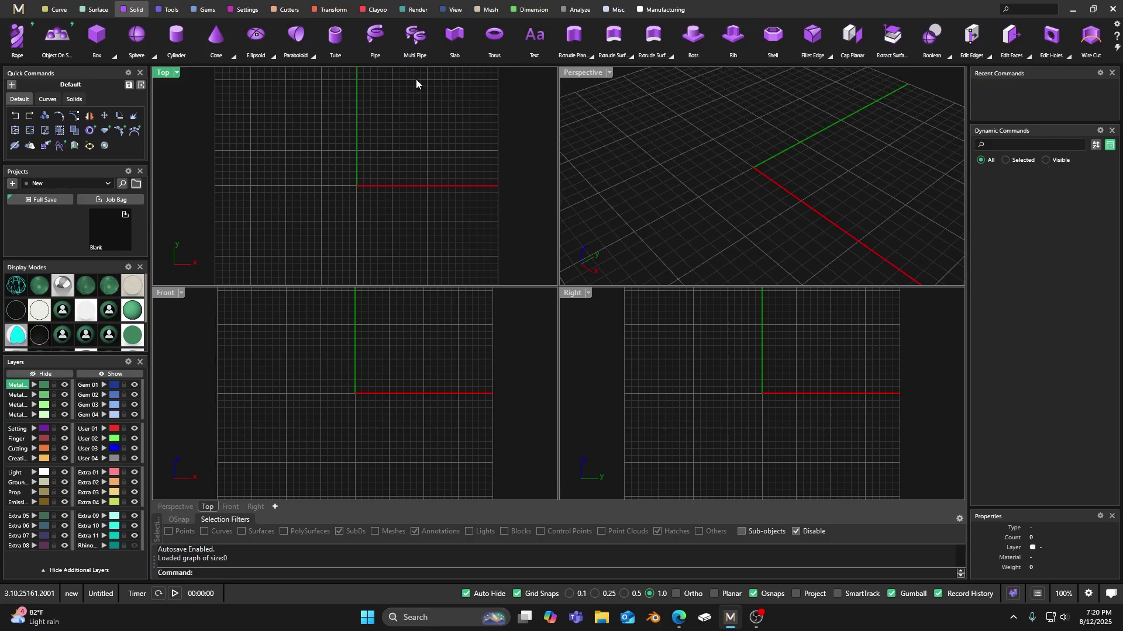
Step: Set the Ribbon Bar's default category to Tools in its preferences
left_click(56, 9)
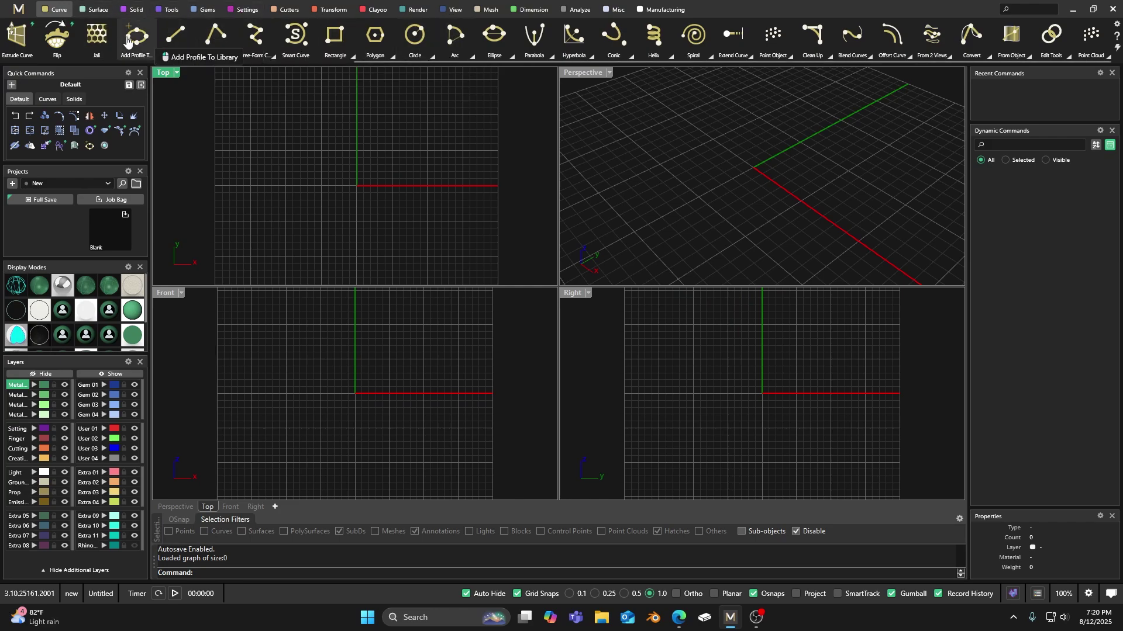
left_click(166, 11)
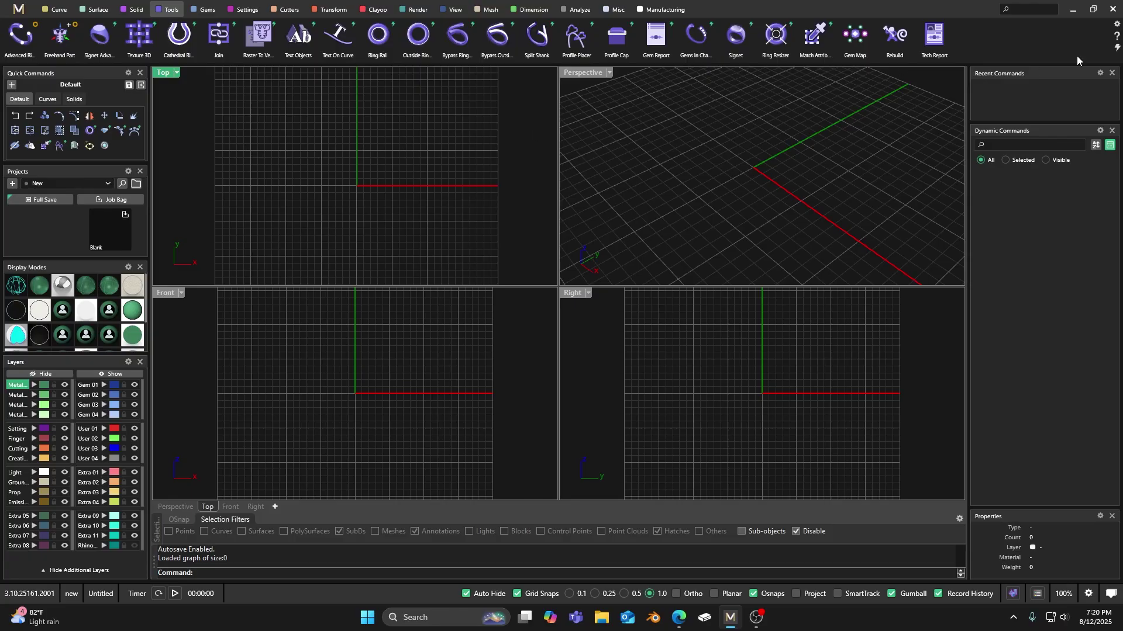
left_click(1117, 24)
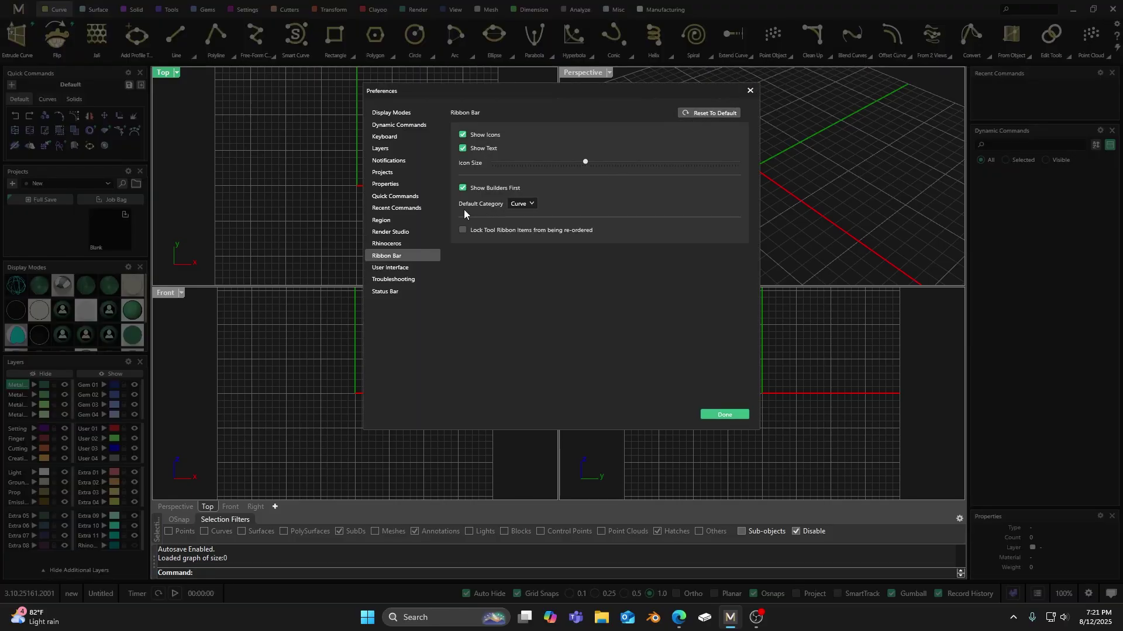
left_click(529, 205)
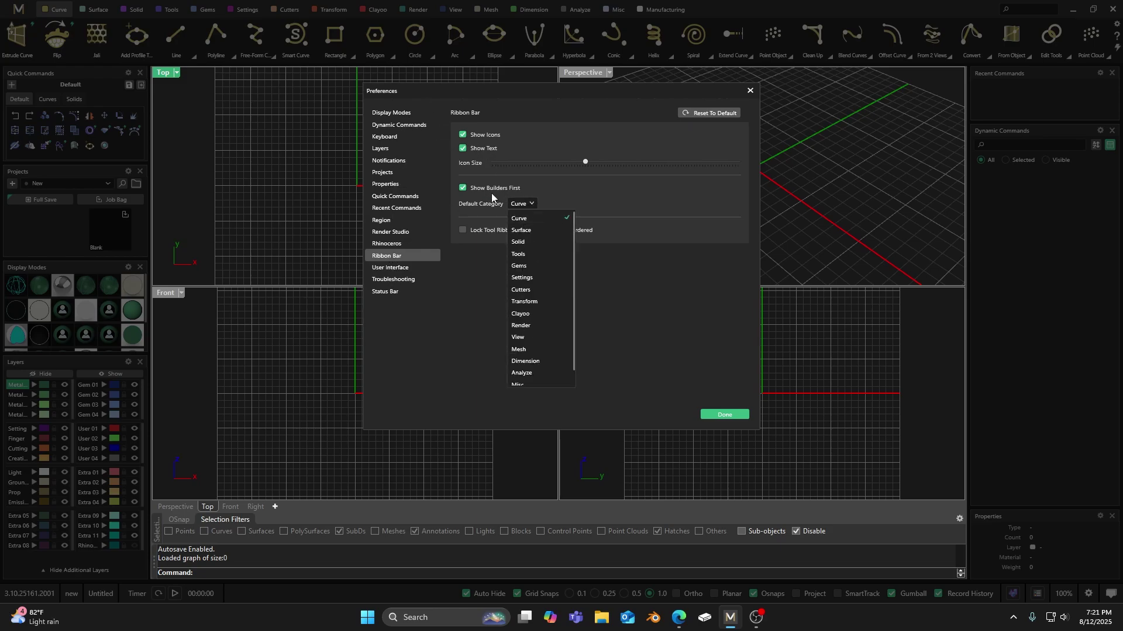
left_click(526, 253)
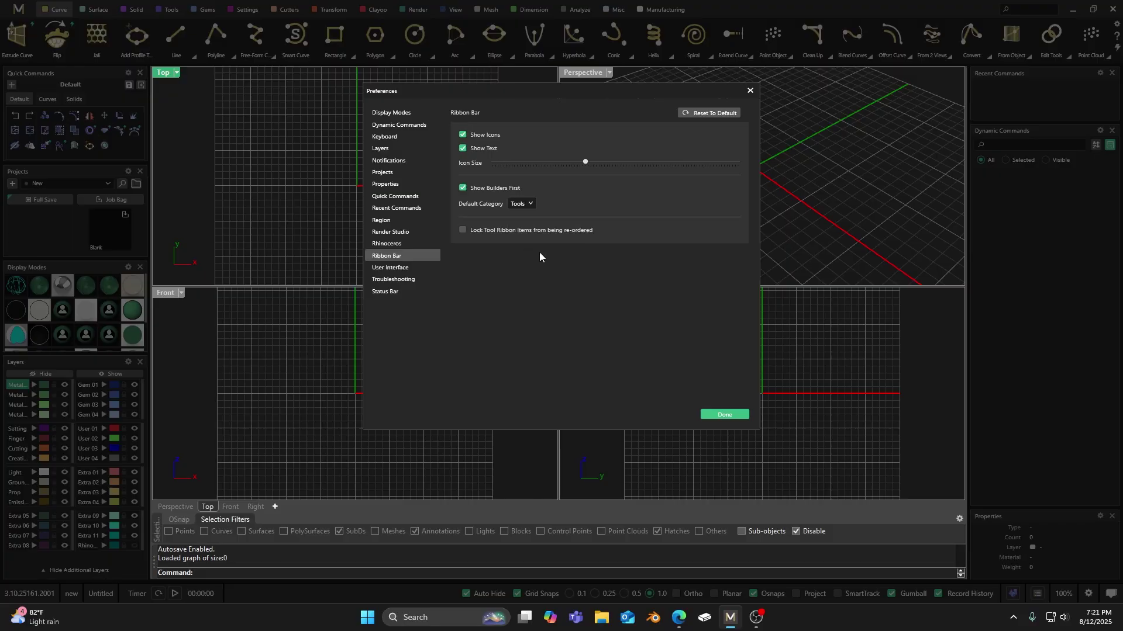
left_click(723, 415)
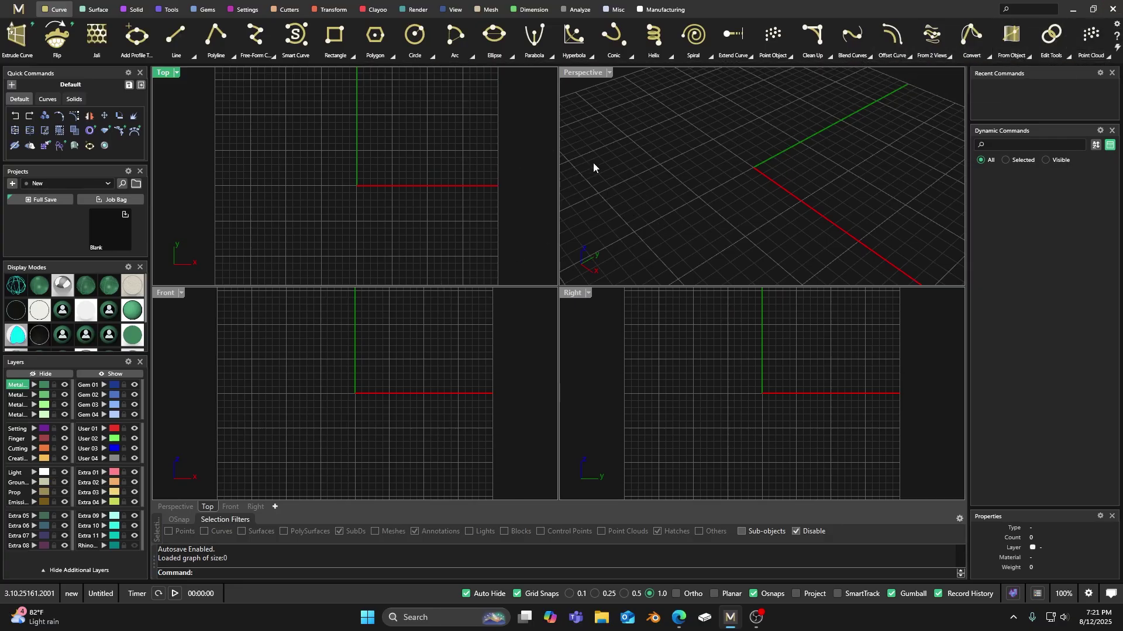
Step: Check the options of the OSnap container and the Recent Commands preferences
mouse_move(313, 47)
left_click(958, 520)
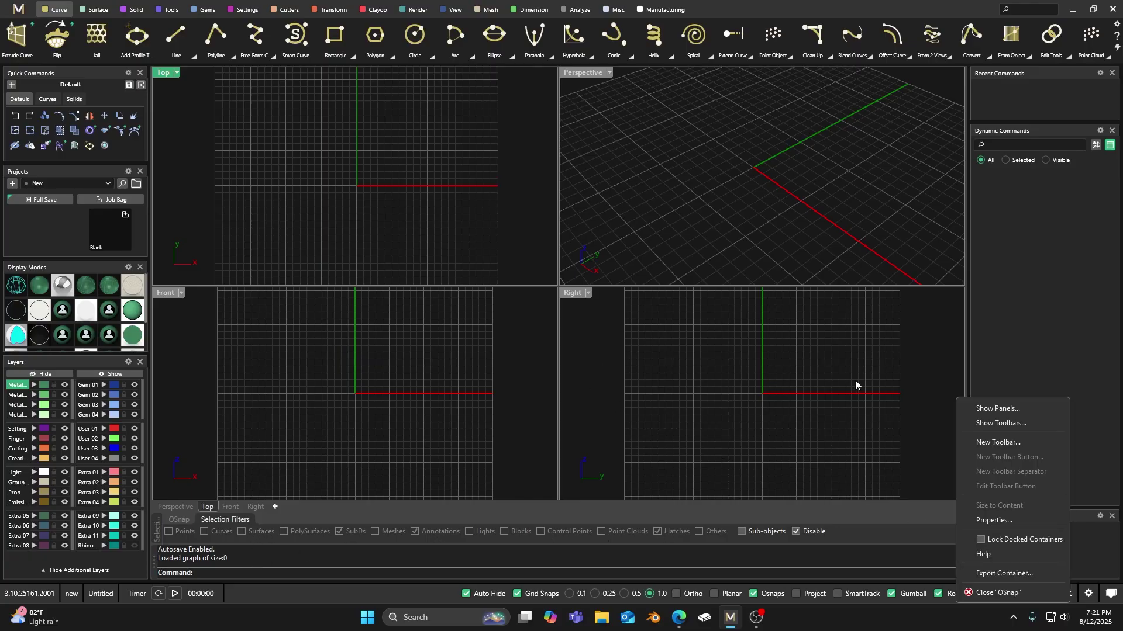
left_click(782, 222)
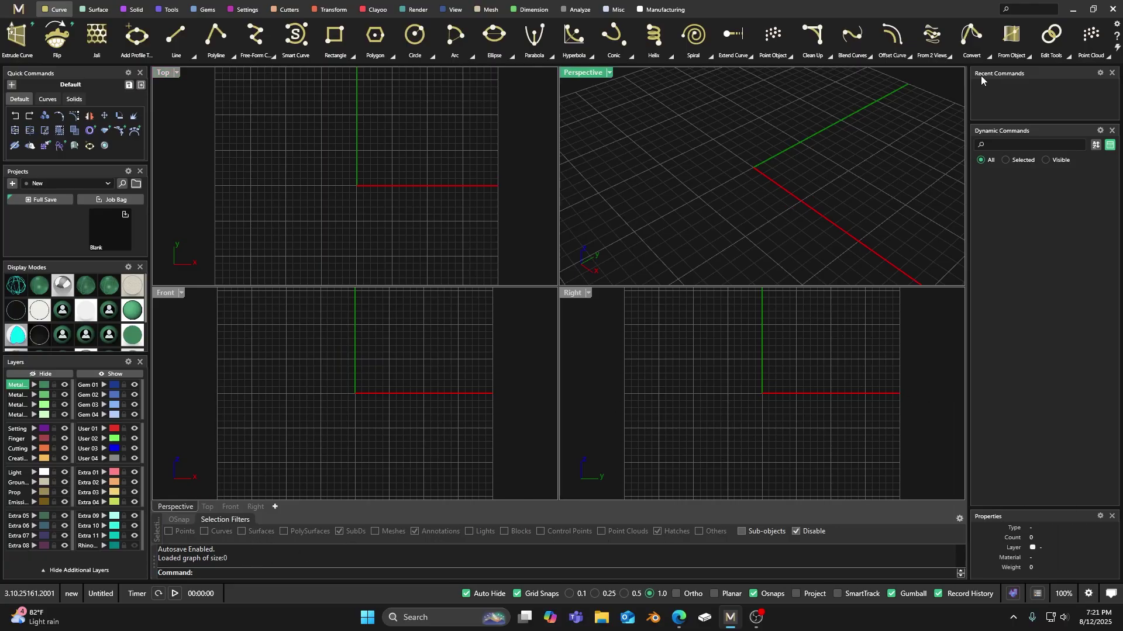
left_click(1098, 76)
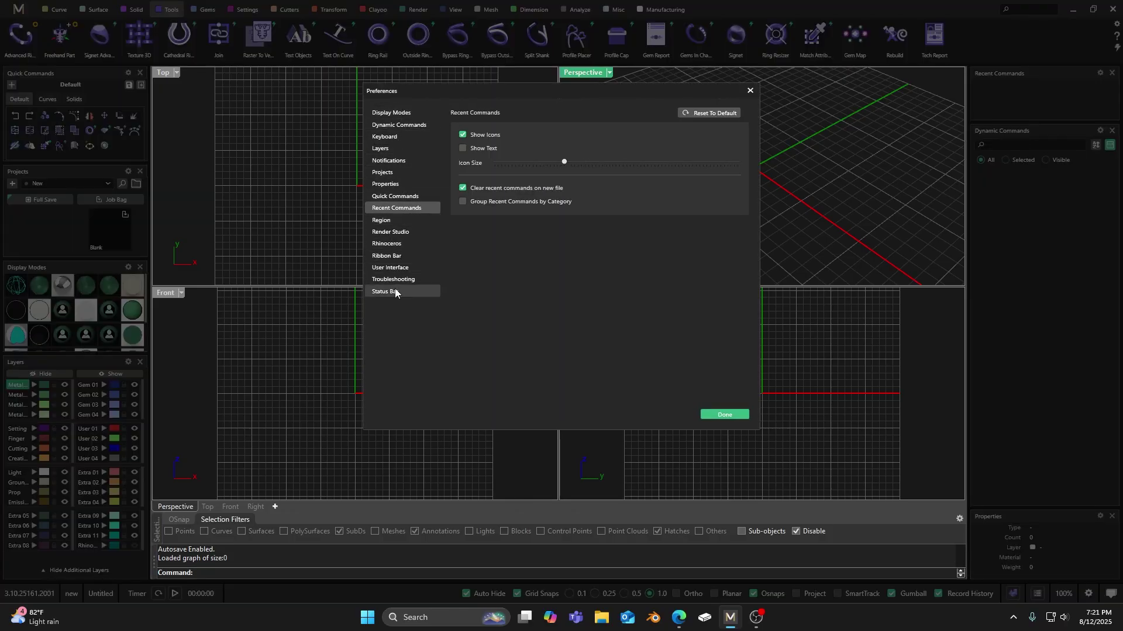
left_click(751, 90)
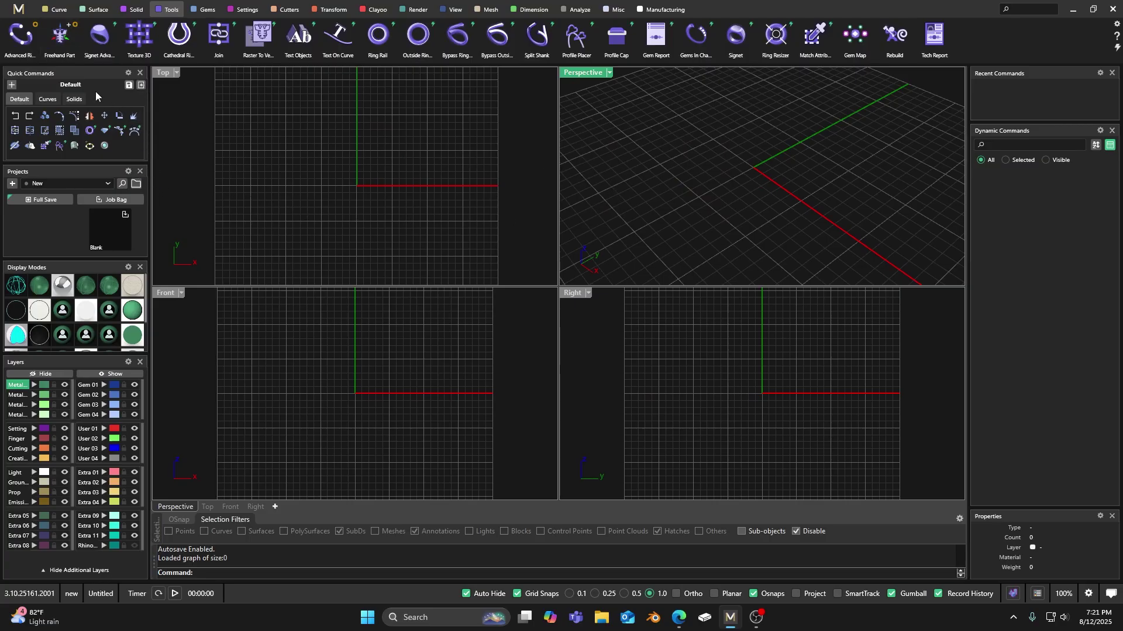
Step: Switch the workspace to the Secondary window layout and show the Curve commands in the ribbon
left_click(19, 9)
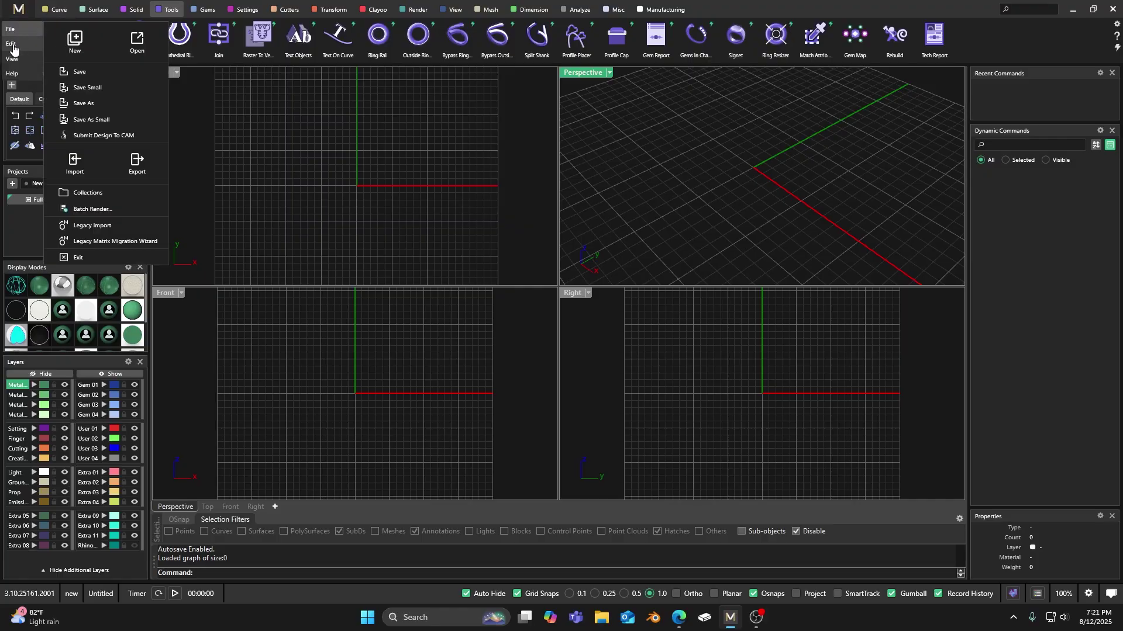
mouse_move(16, 63)
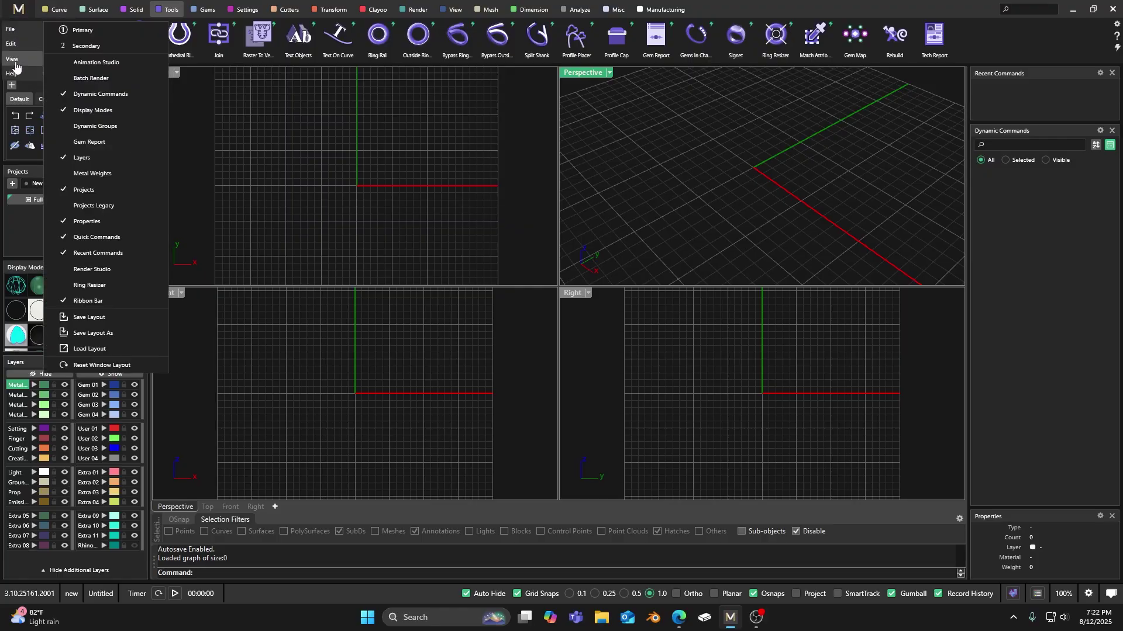
left_click(84, 46)
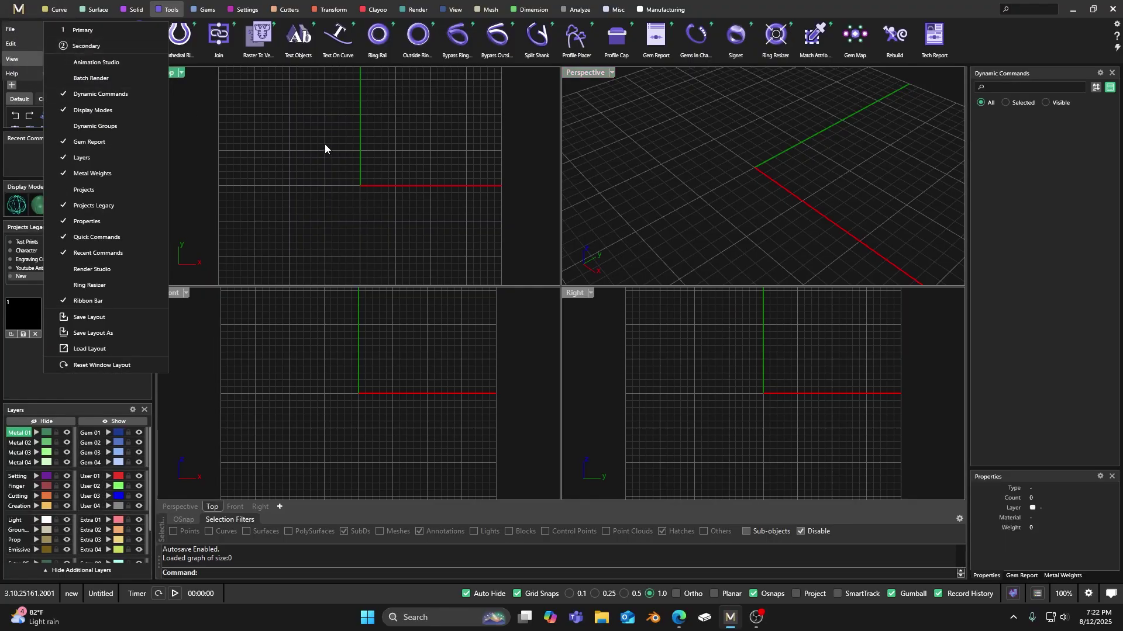
left_click(200, 133)
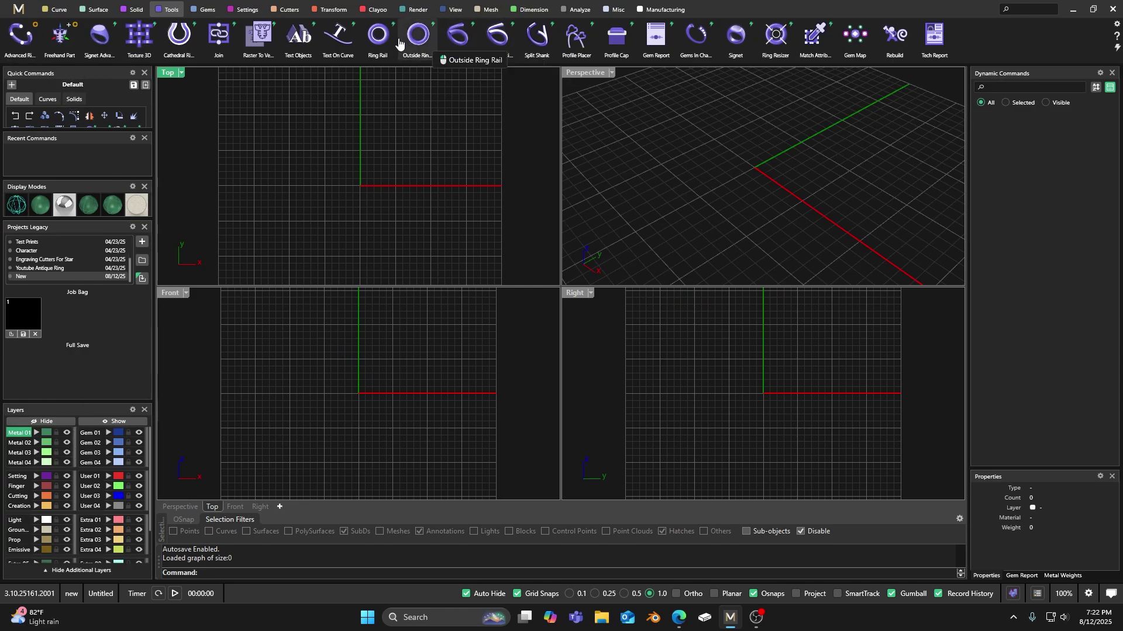
left_click(57, 10)
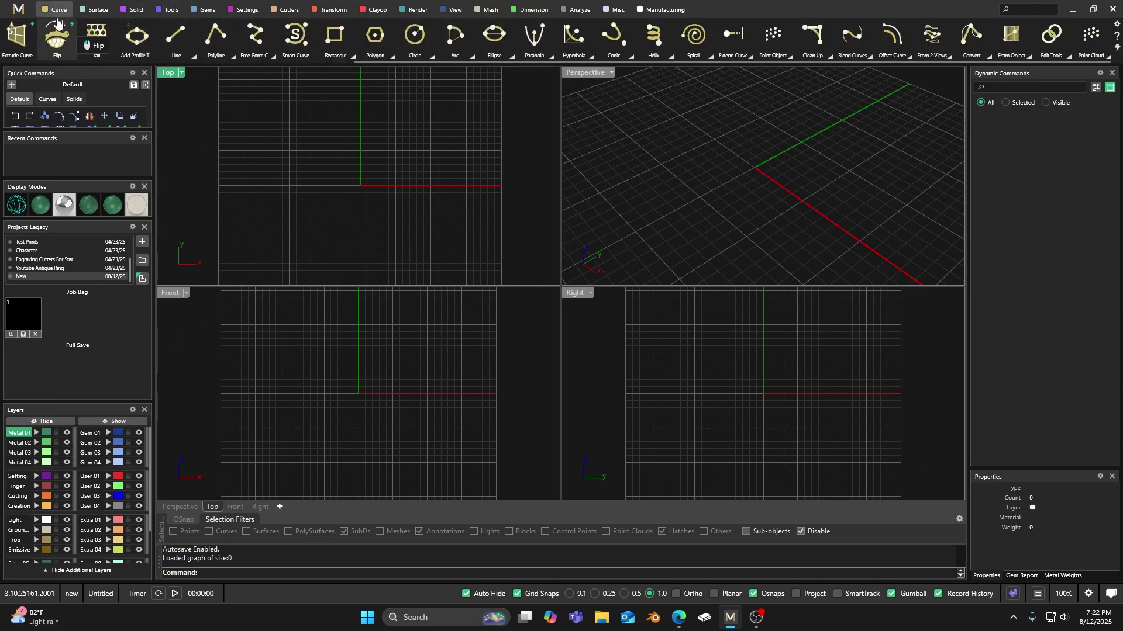
left_click(18, 9)
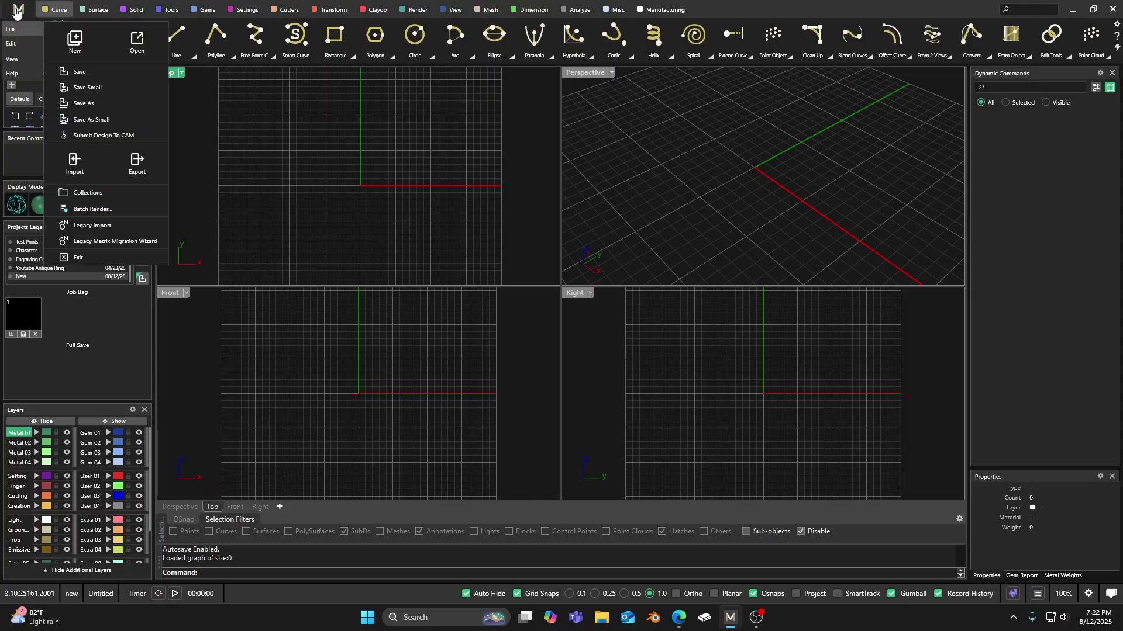
left_click(16, 64)
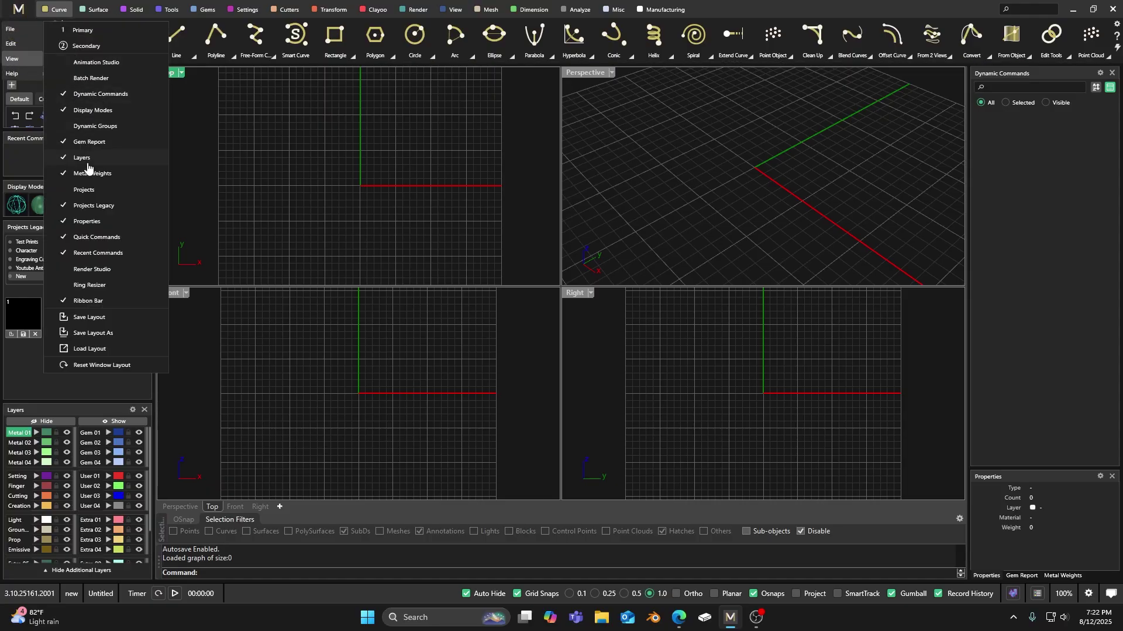
left_click(237, 140)
Step: Undock Quick Commands and Display Modes into one floating container over the Top viewport, closing the Recent Commands panel
left_click_drag(84, 72, 410, 143)
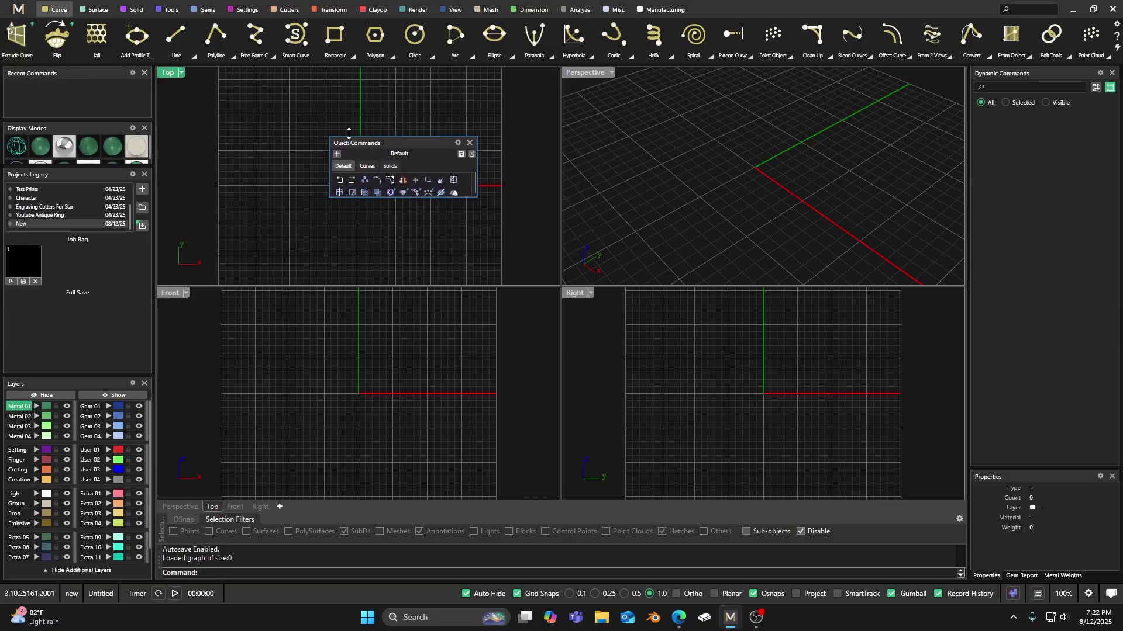
left_click(113, 75)
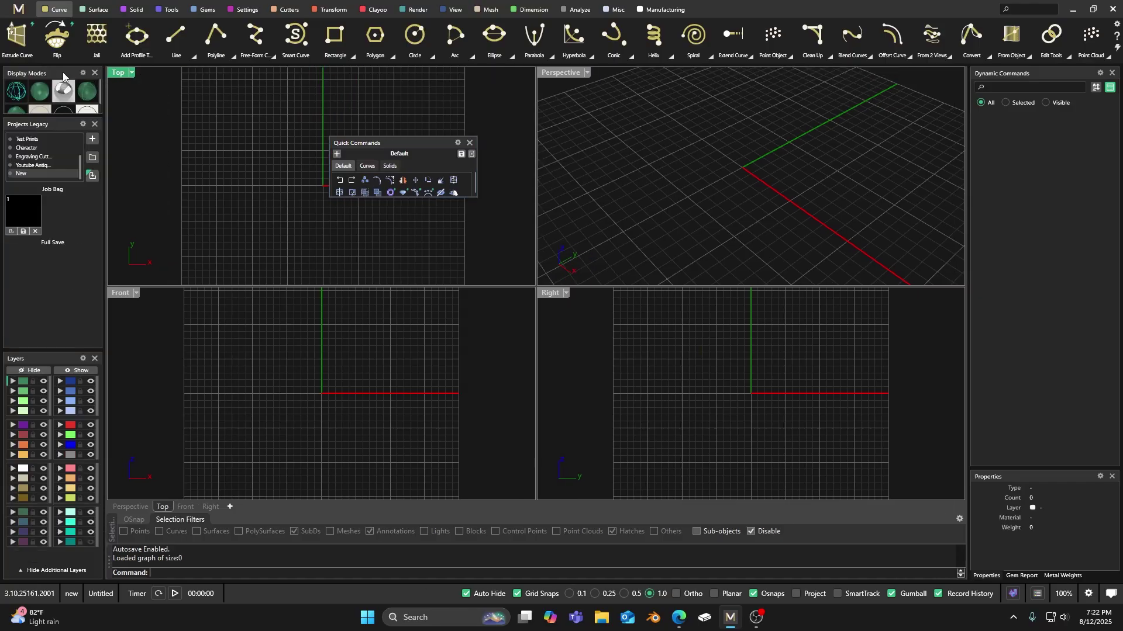
left_click_drag(63, 74, 404, 165)
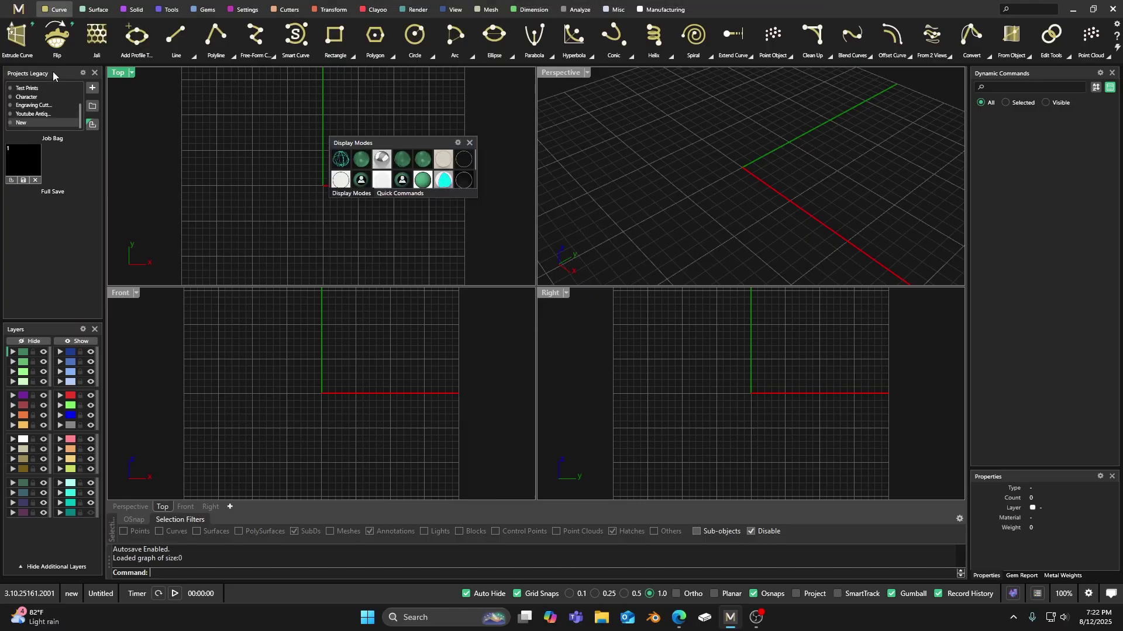
Step: Replace the docked Projects Legacy panel with the Projects panel
left_click(94, 73)
left_click(19, 13)
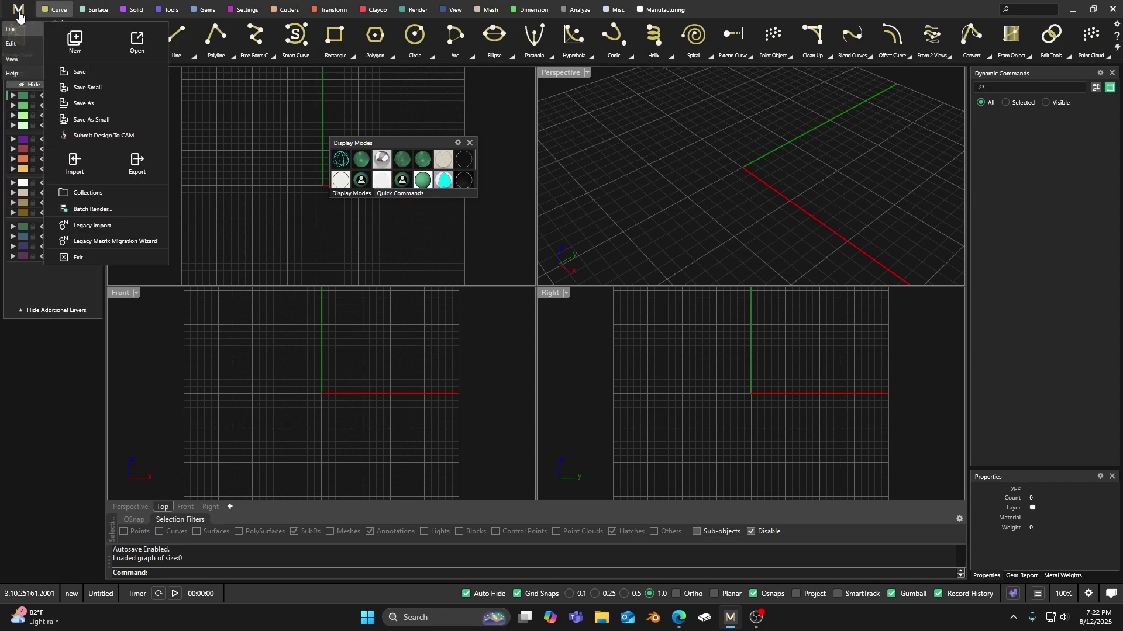
left_click(16, 66)
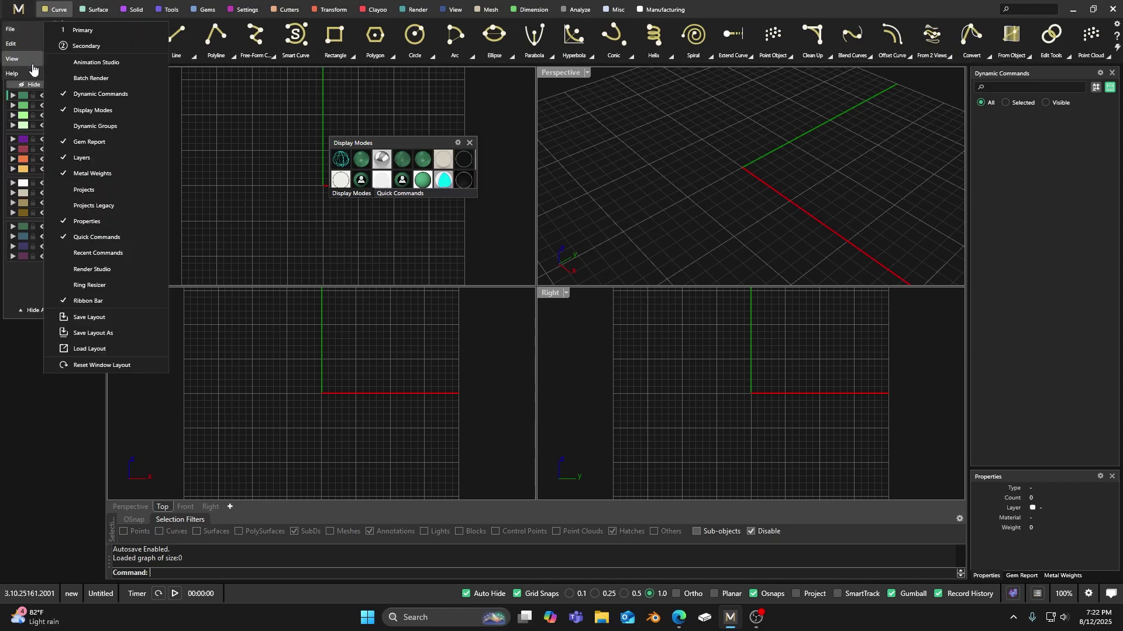
left_click(88, 192)
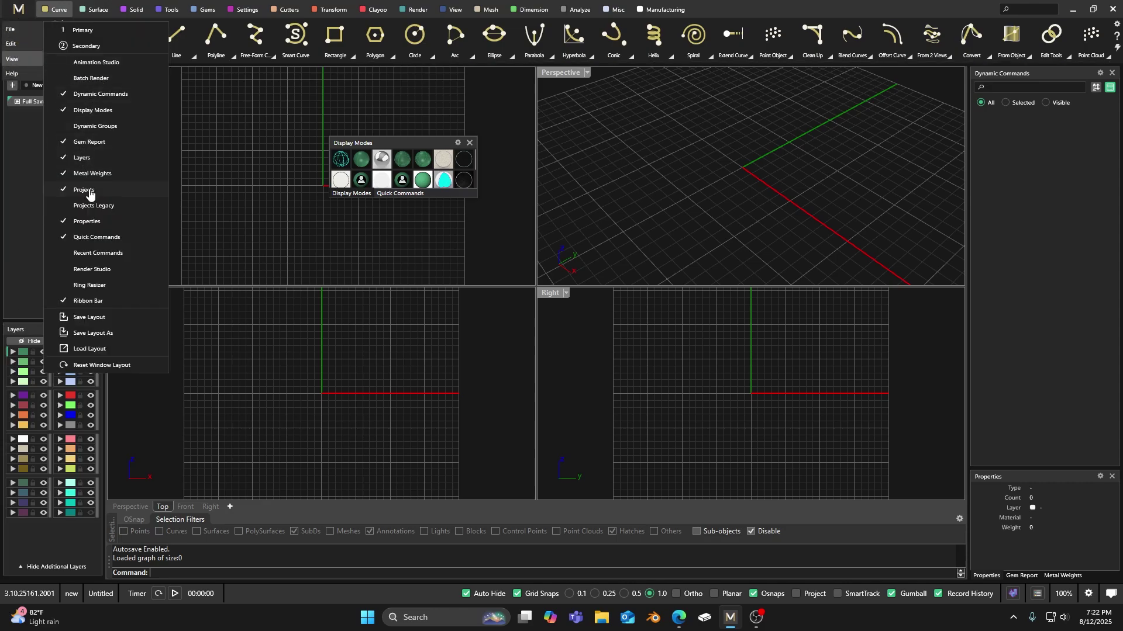
left_click(213, 104)
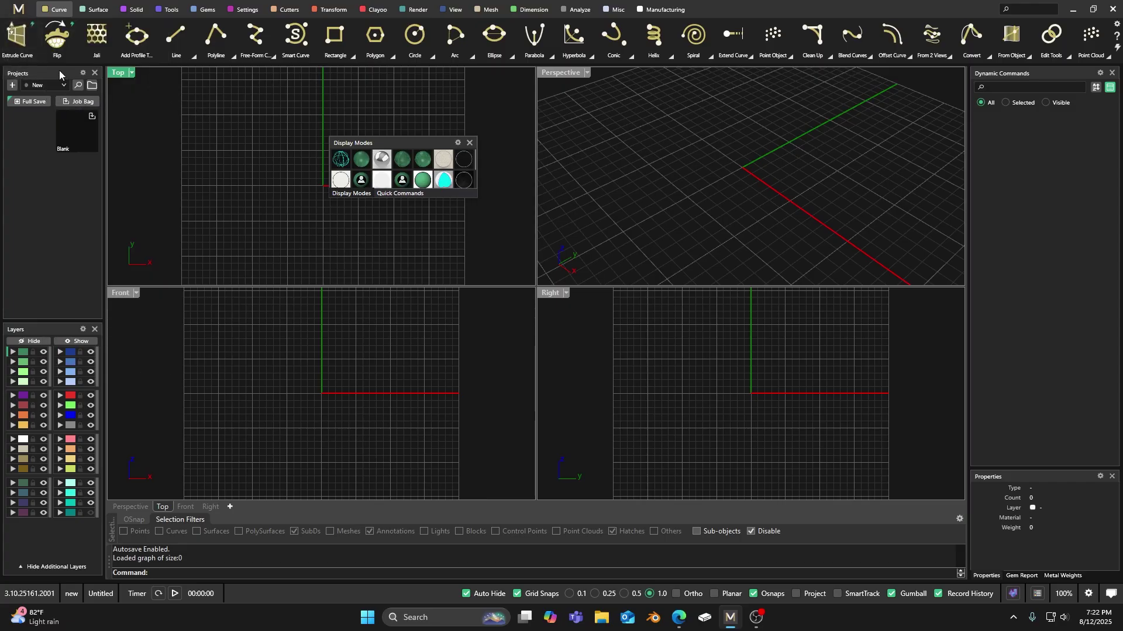
Step: Gather Projects, Layers, Dynamic Commands and the Properties group into the floating container, and widen it over the Right viewport
left_click_drag(59, 70, 357, 157)
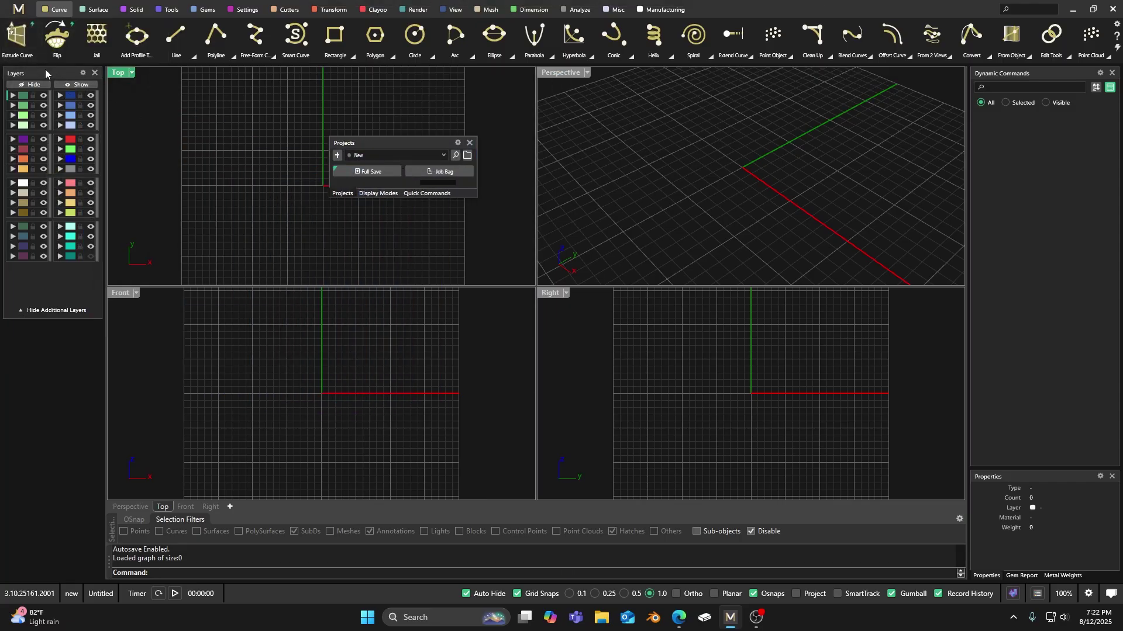
left_click_drag(47, 71, 403, 167)
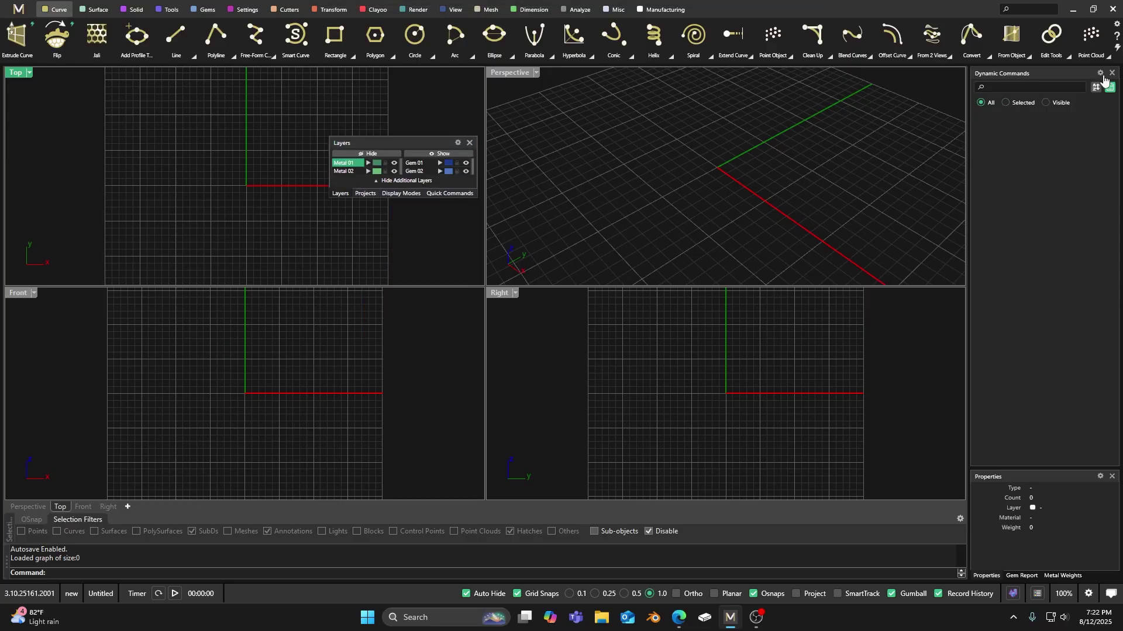
left_click_drag(1059, 74, 403, 168)
left_click_drag(1044, 78, 695, 369)
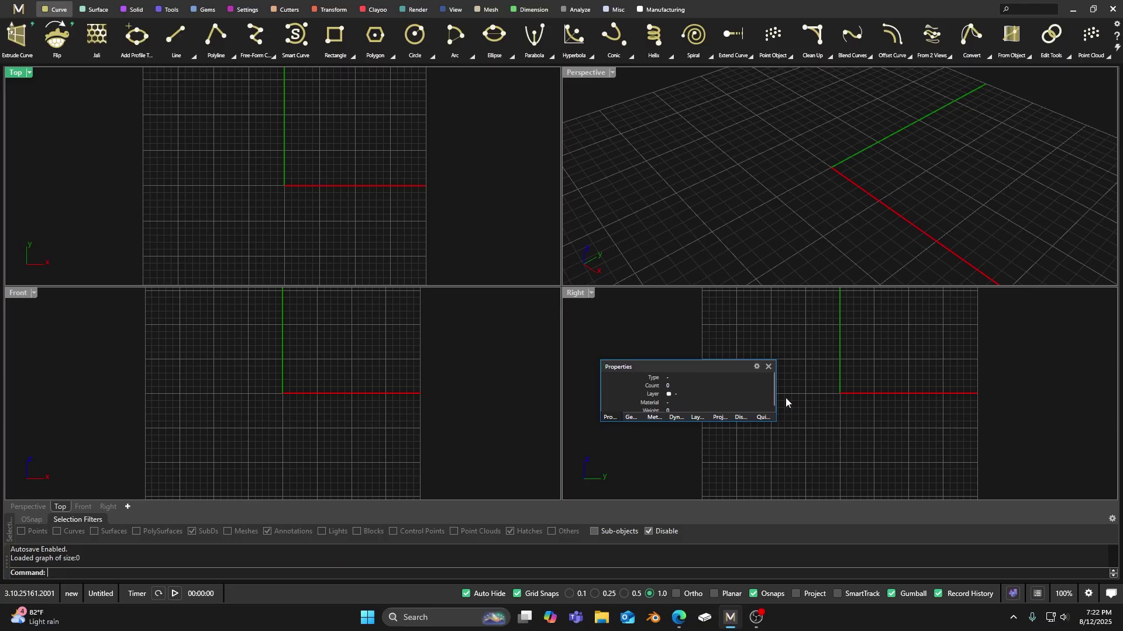
left_click_drag(775, 397, 813, 402)
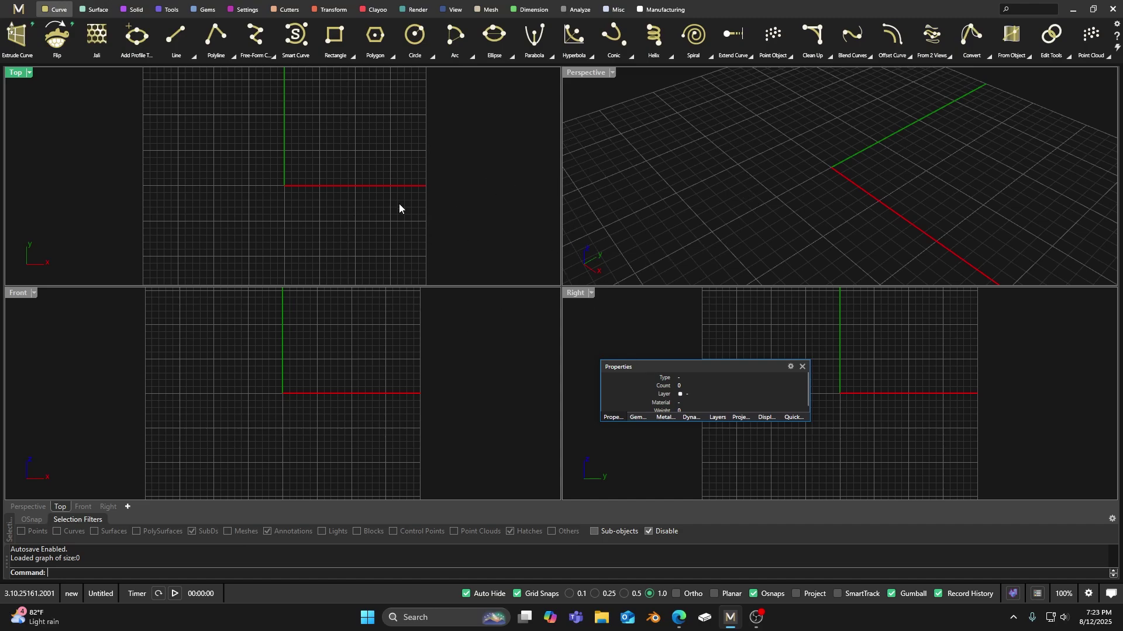
Step: Maximize the Perspective viewport to orbit the view, and restore the four-viewport arrangement
double_click(585, 73)
right_click_drag(566, 107, 421, 251)
double_click(32, 72)
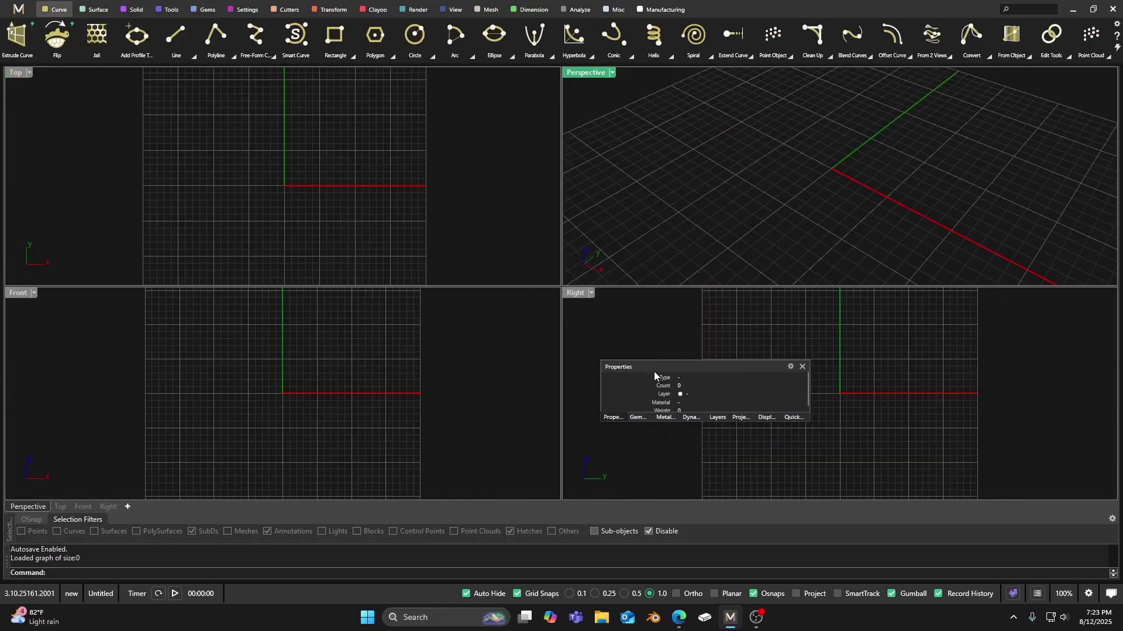
Step: Move the floating container down over the command area and reorder its panels to begin Quick Commands, Layers, Properties, Dynamic Commands
left_click_drag(685, 369, 851, 516)
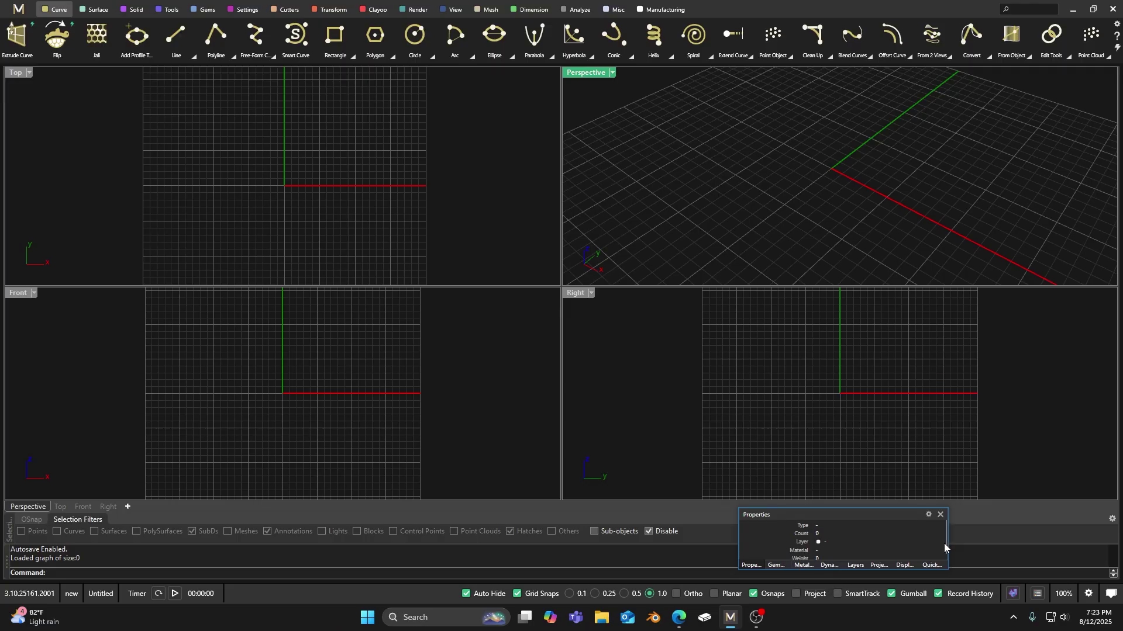
left_click(931, 565)
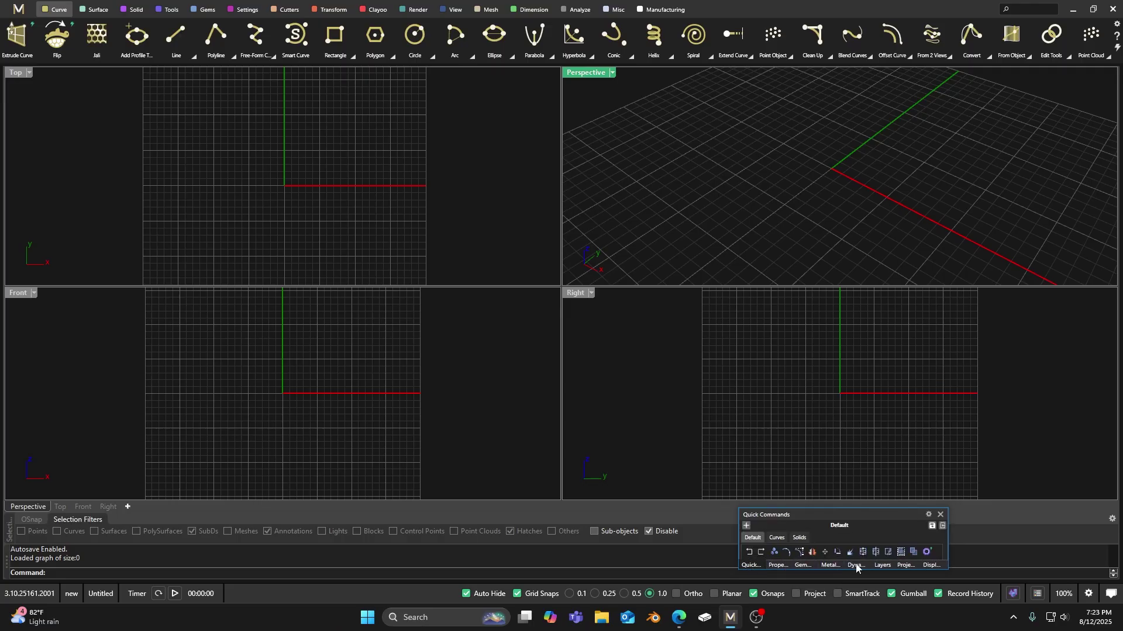
left_click(884, 564)
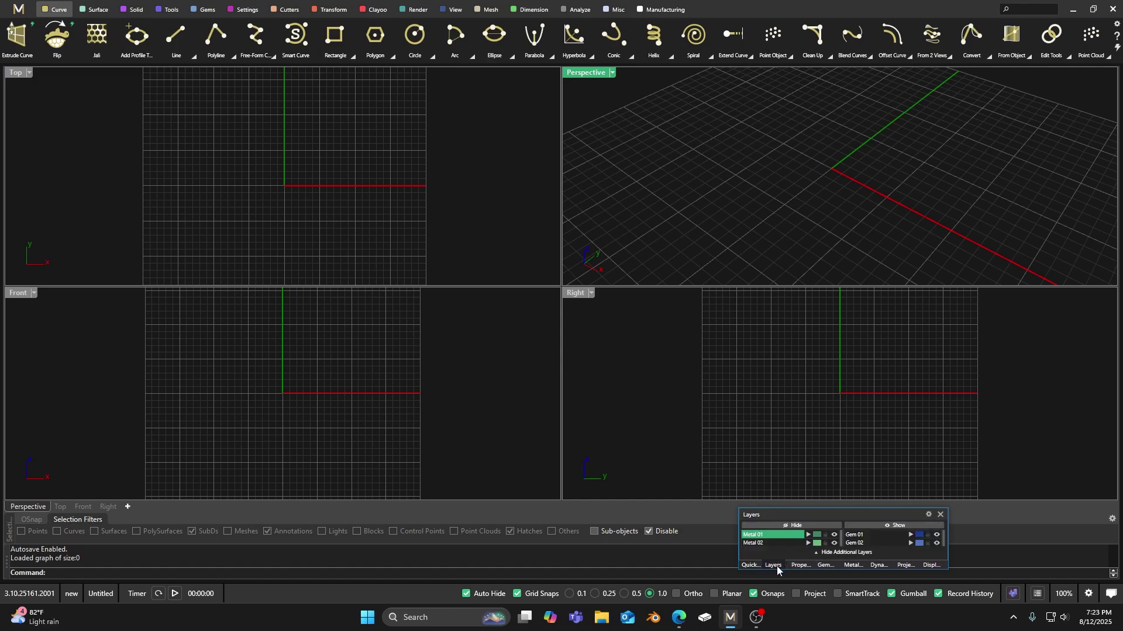
left_click(867, 566)
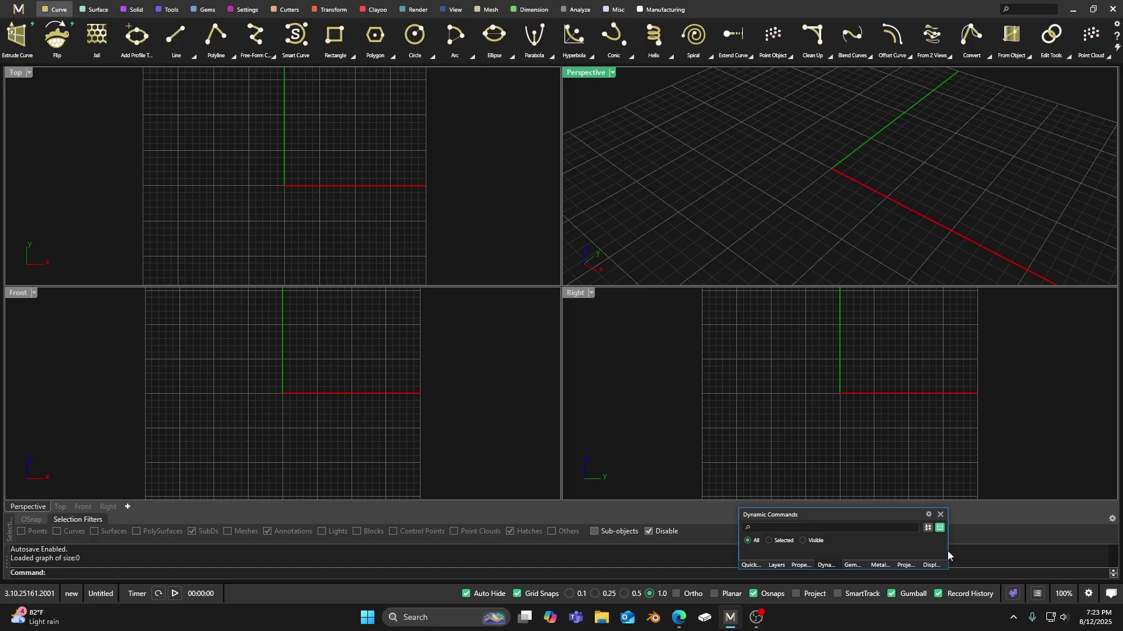
Step: Widen the floating container and close its Gem Report and Metal Weights panels
left_click_drag(948, 548, 983, 550)
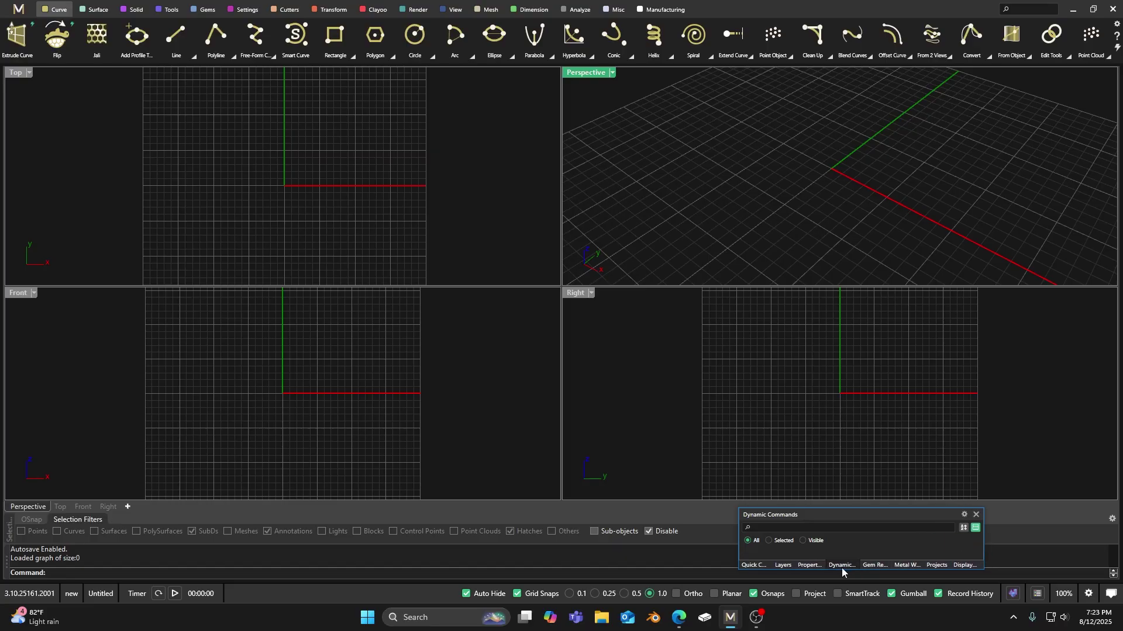
left_click(876, 565)
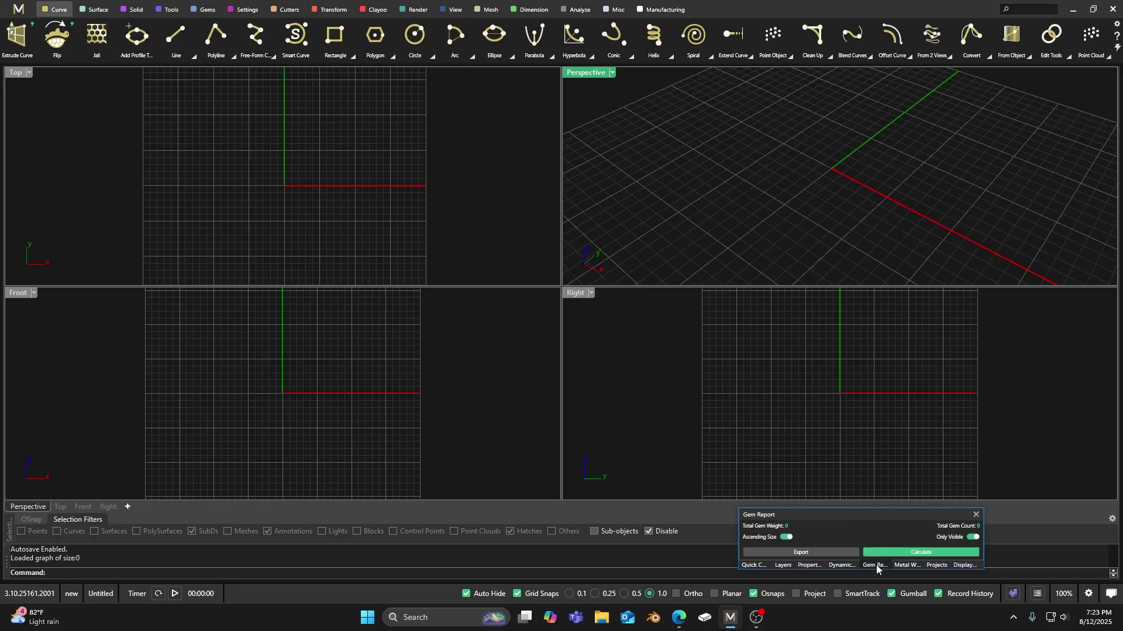
left_click(974, 516)
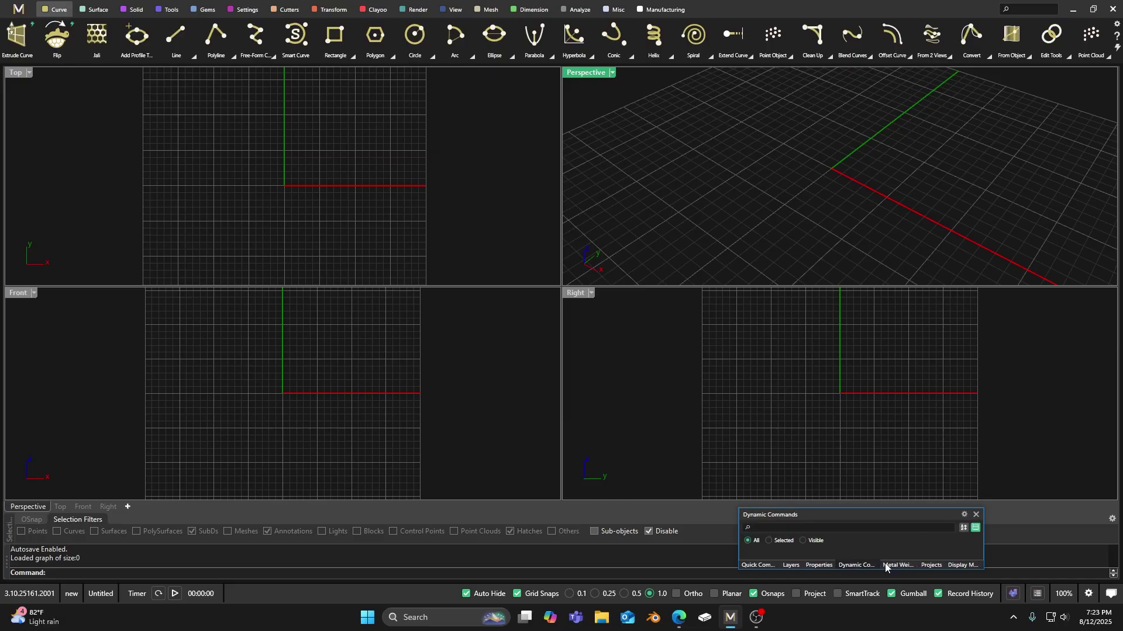
left_click(902, 566)
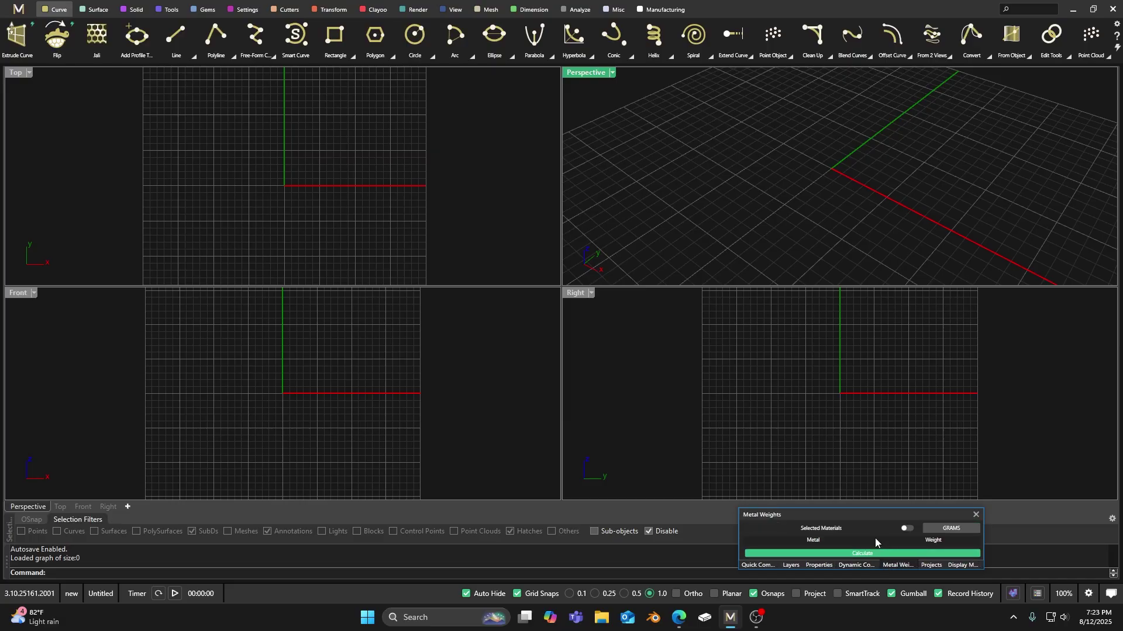
left_click(975, 515)
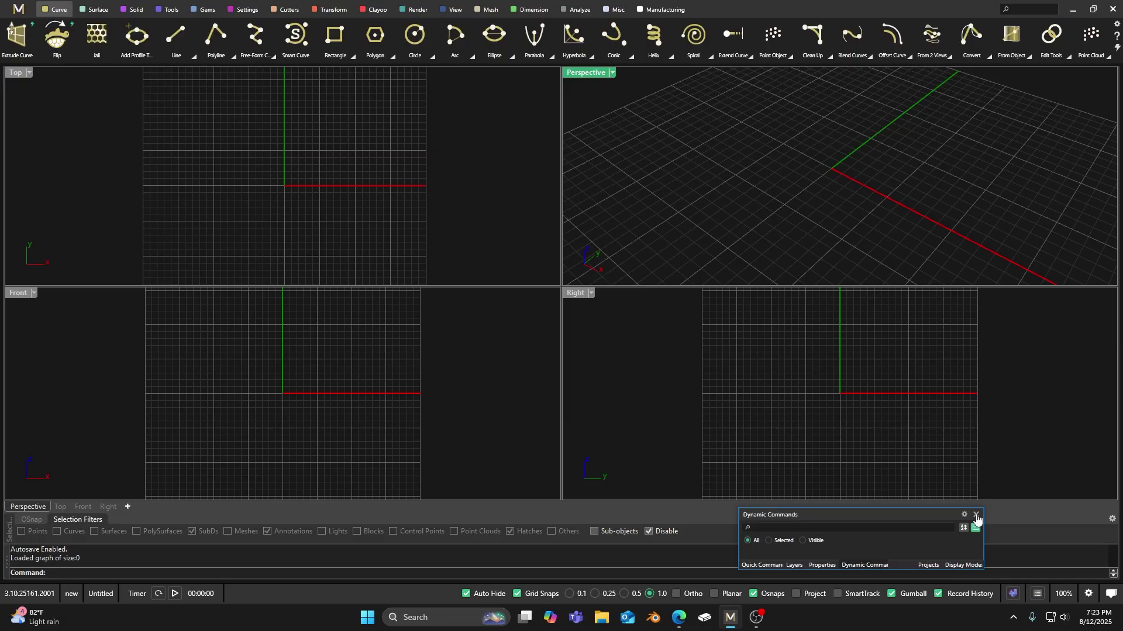
Step: Look through Projects and Display Modes in the floating container, show Dynamic Commands, and make the container taller
left_click(921, 564)
left_click(955, 565)
left_click(921, 565)
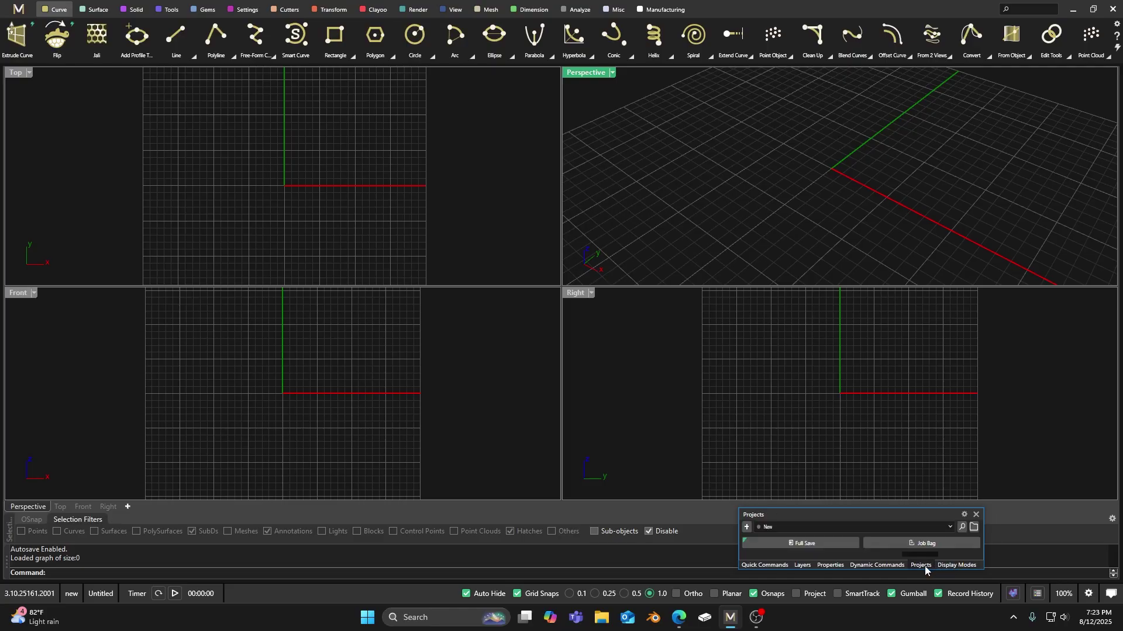
left_click(892, 566)
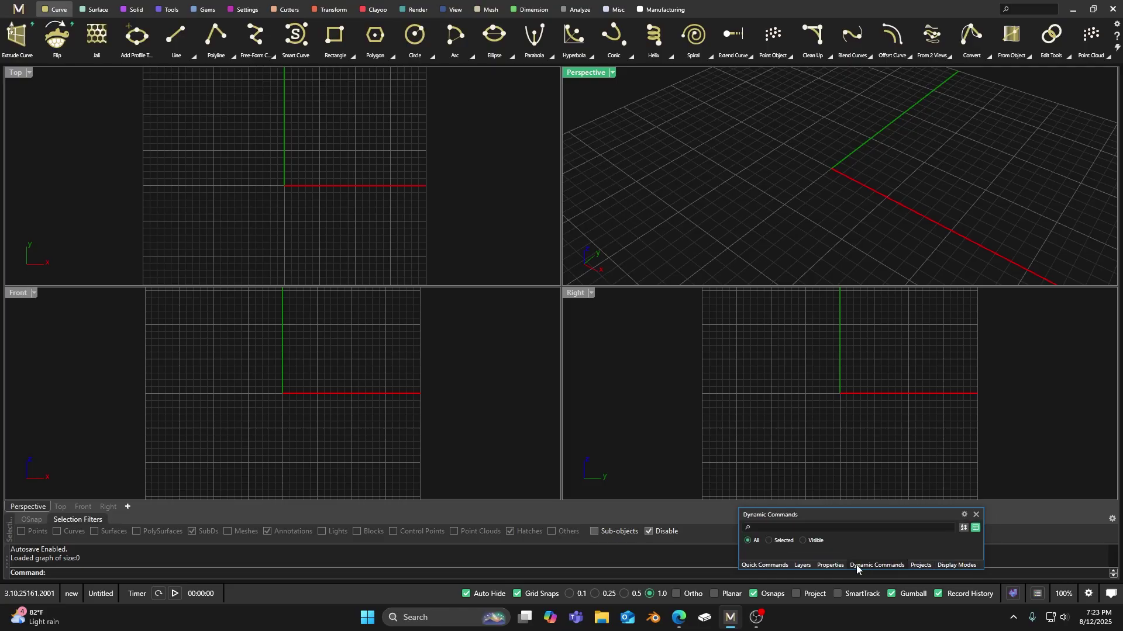
left_click_drag(866, 510, 864, 489)
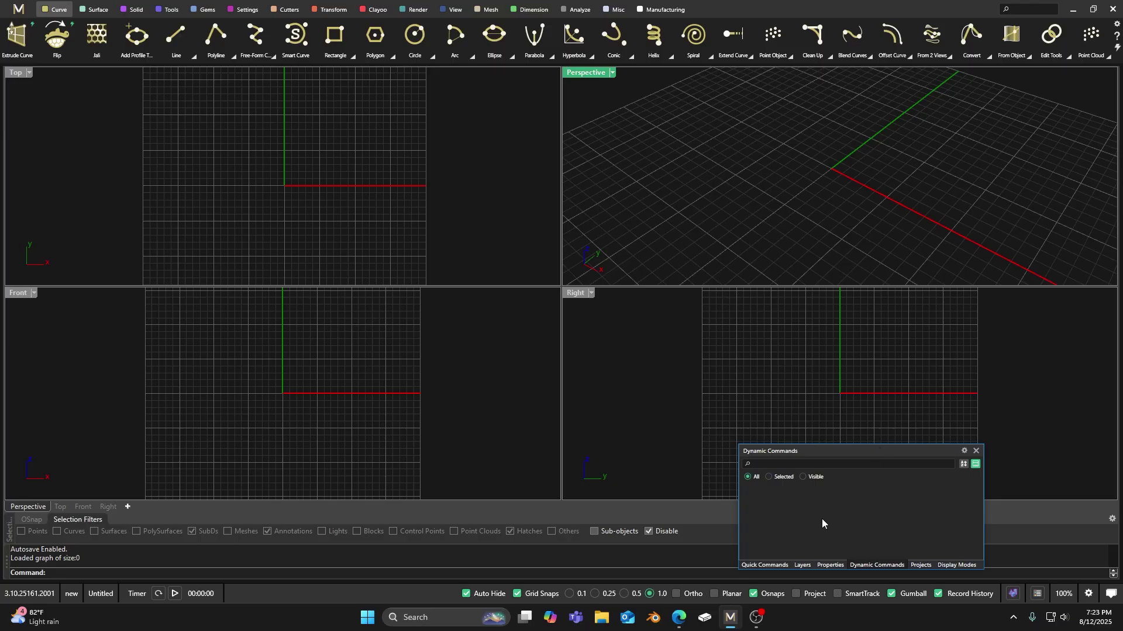
Step: Check Quick Commands and Display Modes in the taller container, narrow it, and look at Properties and Dynamic Commands at that width
left_click(830, 565)
left_click(782, 565)
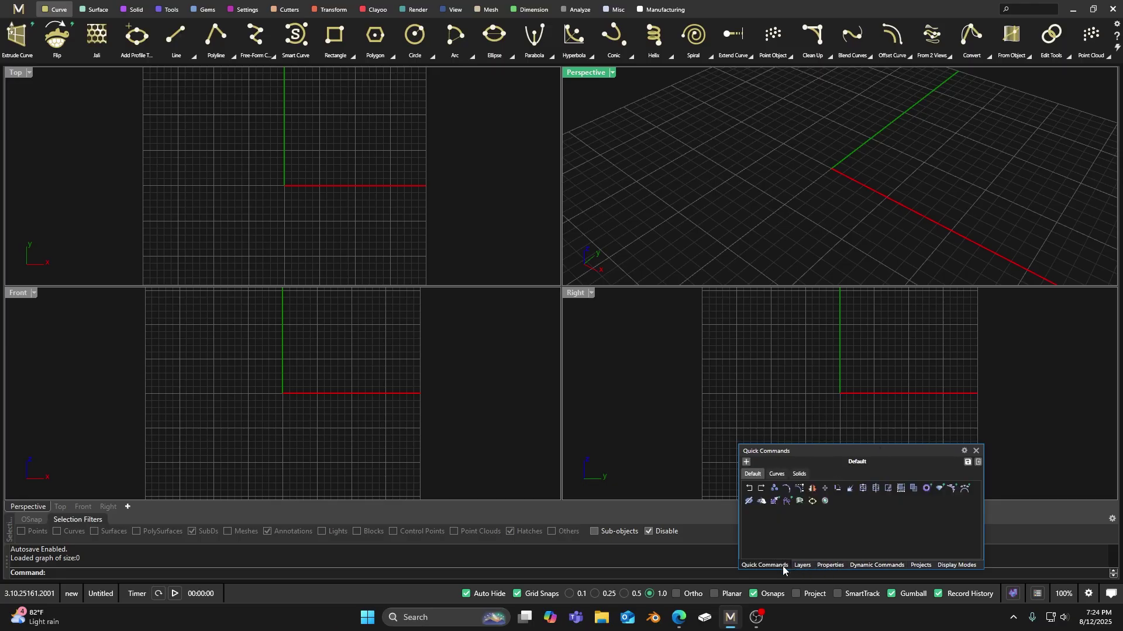
left_click(954, 565)
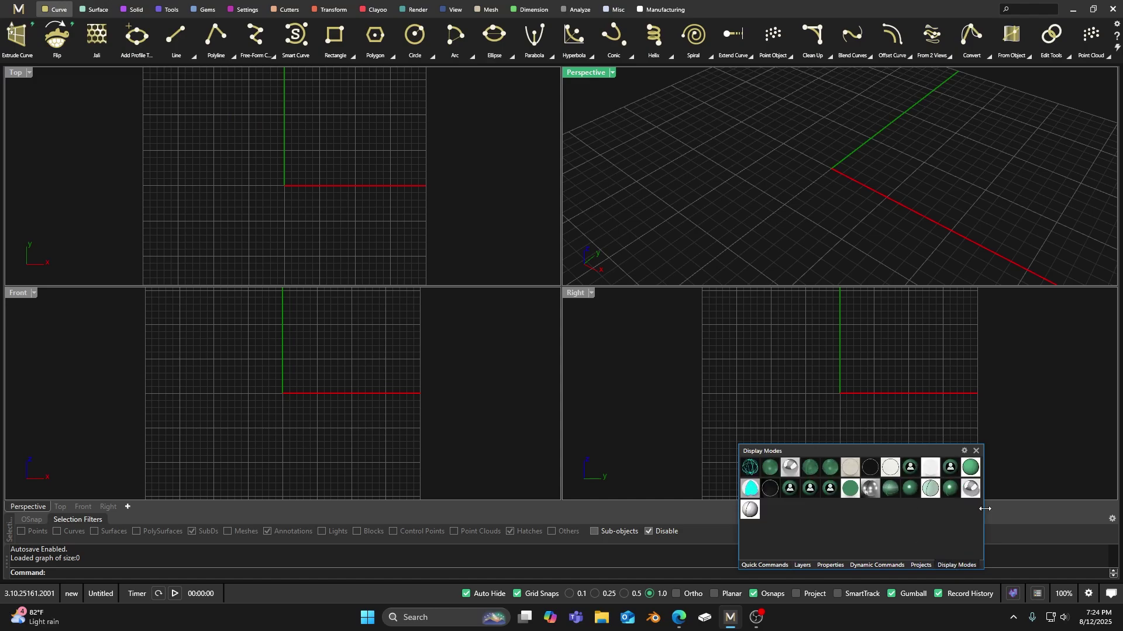
left_click_drag(985, 509, 915, 508)
left_click(809, 565)
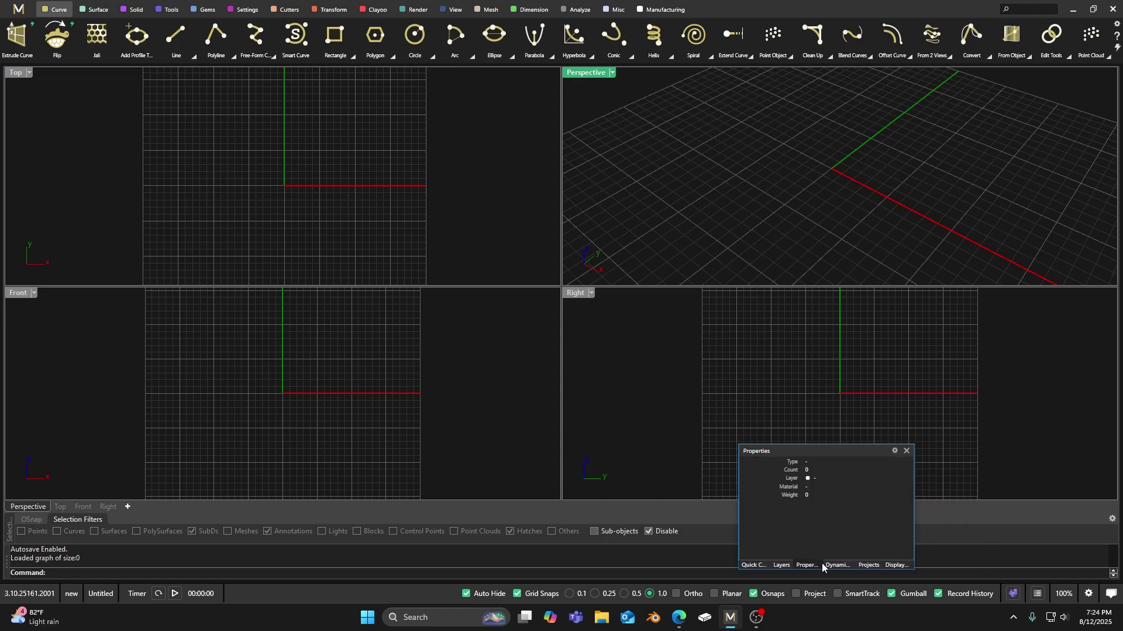
left_click(836, 565)
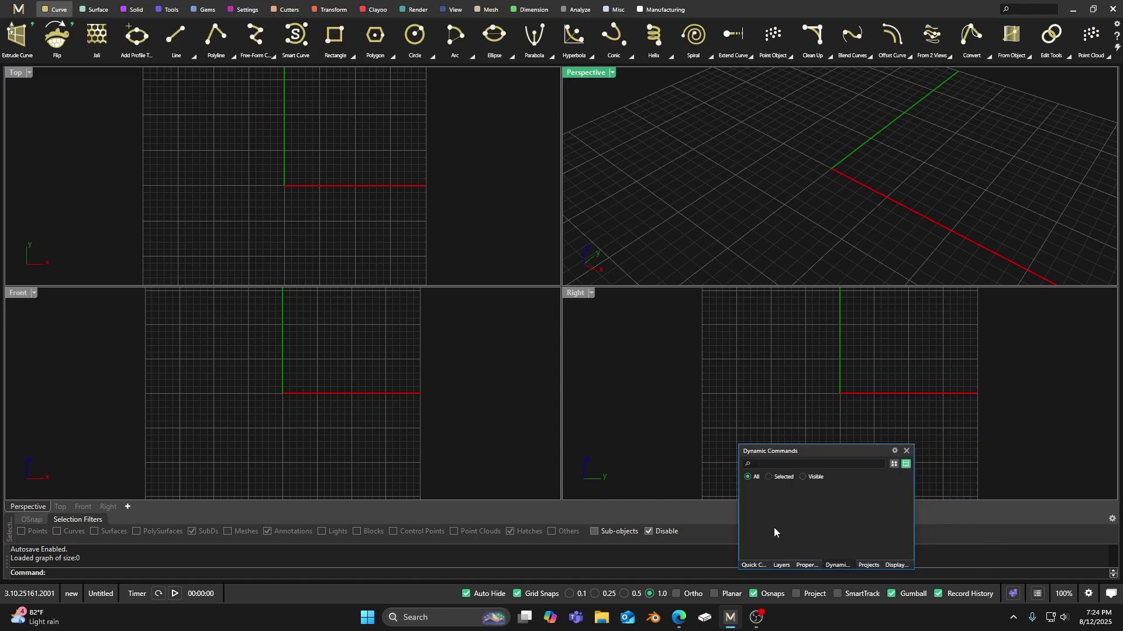
Step: Maximize the Perspective view and create a ring rail with region US and size 7
double_click(582, 76)
right_click_drag(556, 125, 455, 246)
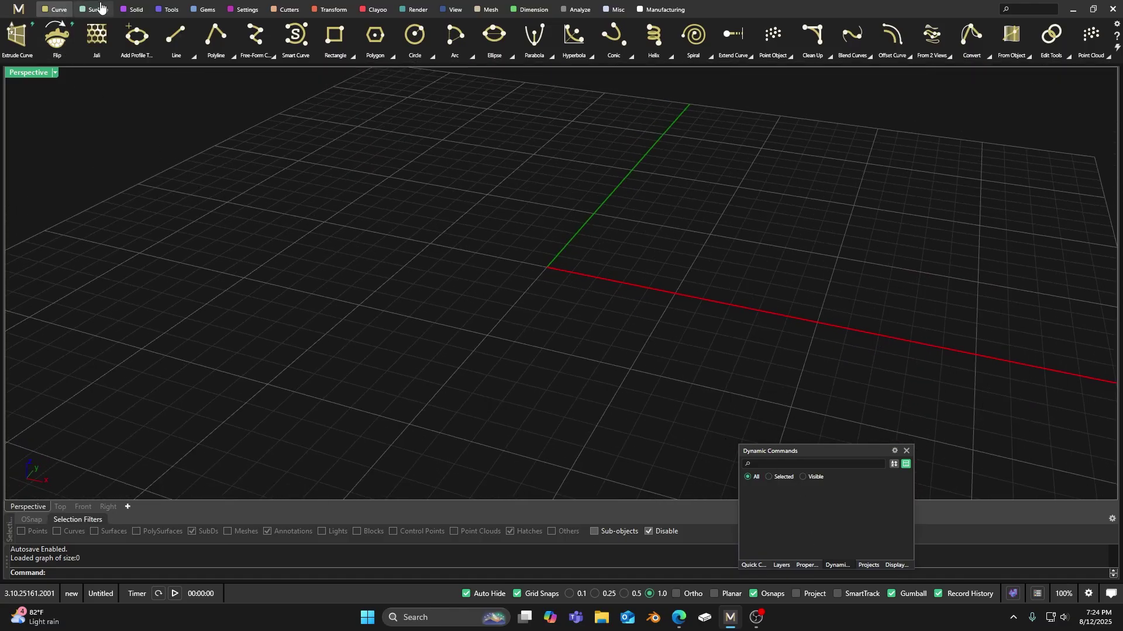
left_click(139, 13)
left_click(168, 9)
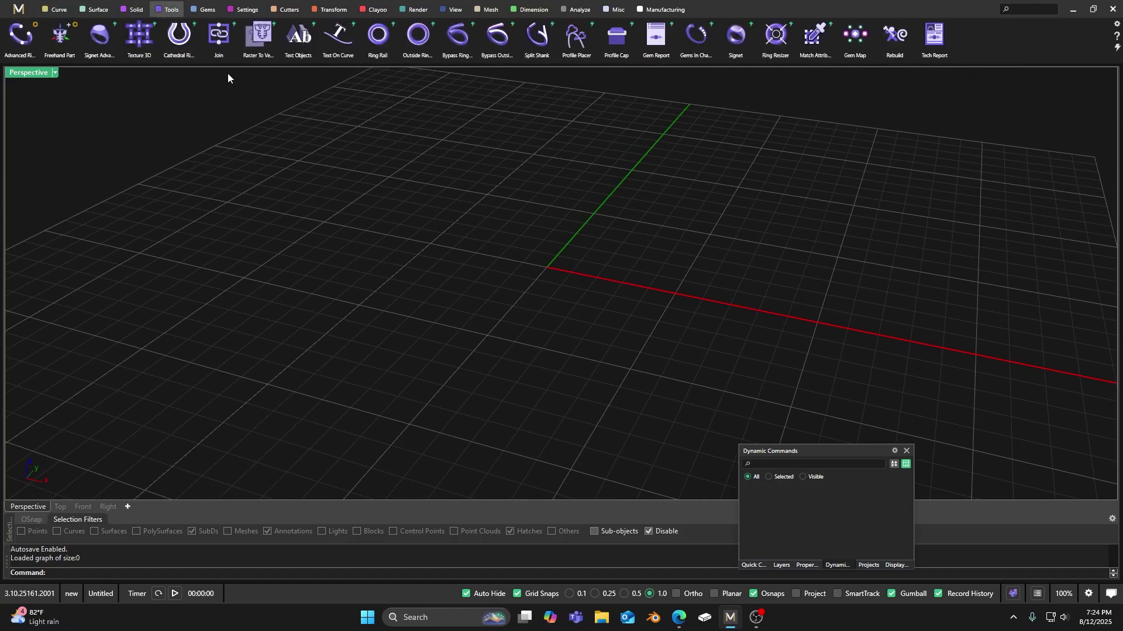
left_click(377, 44)
key("Return")
scroll(501, 280, "down", 5)
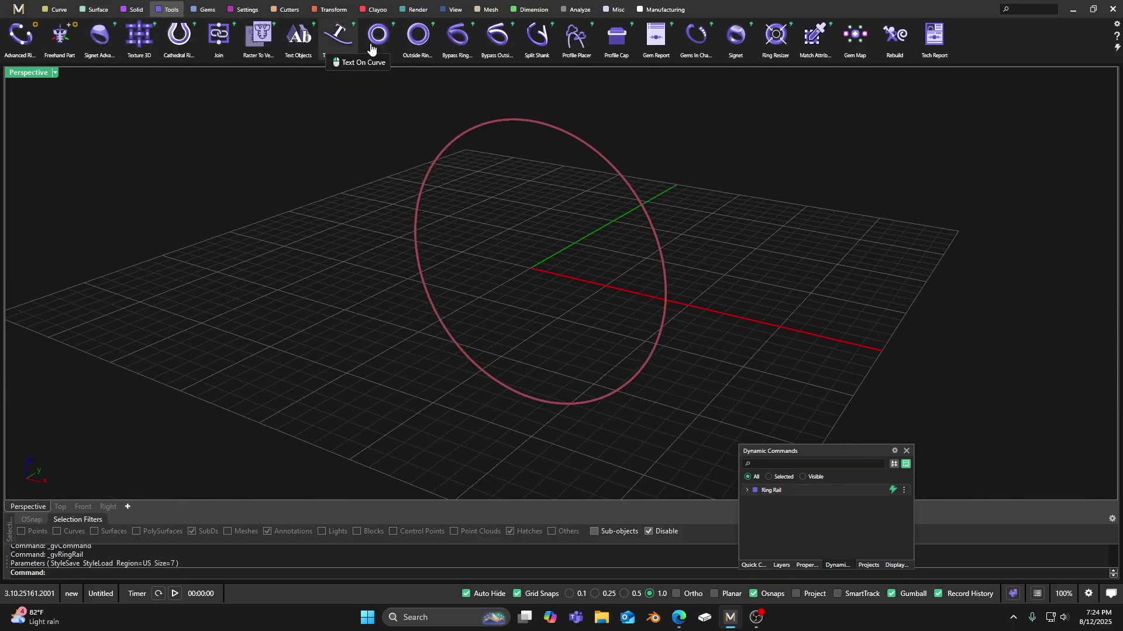
Step: Place an oval profile with width 4 and height 2 on the ring rail using Profile Placer
left_click(576, 36)
scroll(556, 177, "down", 3)
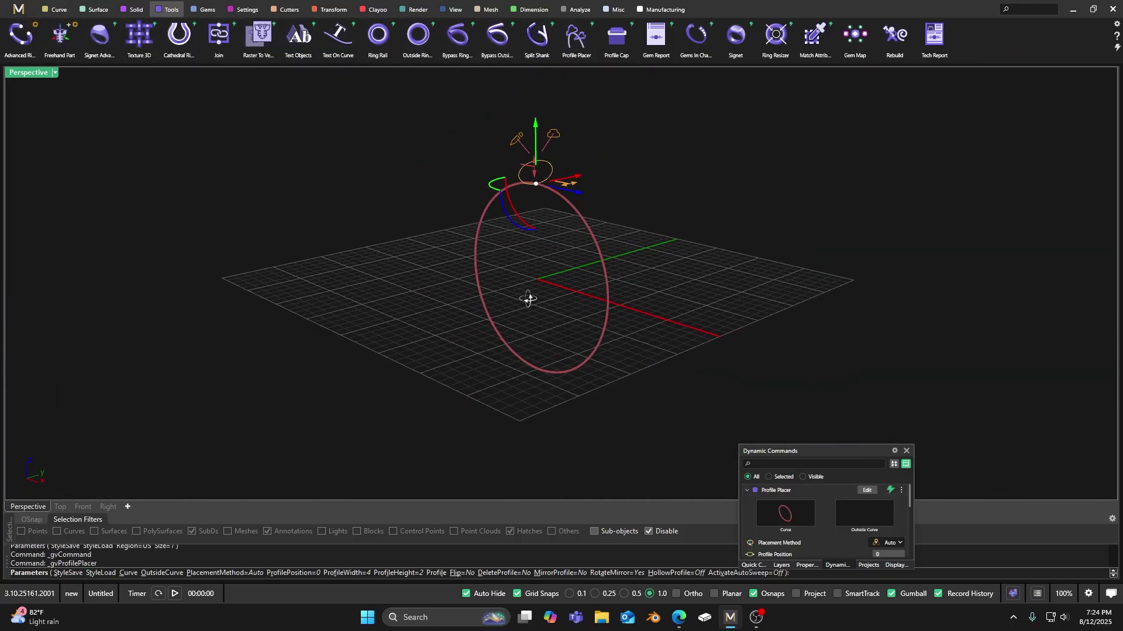
key("Return")
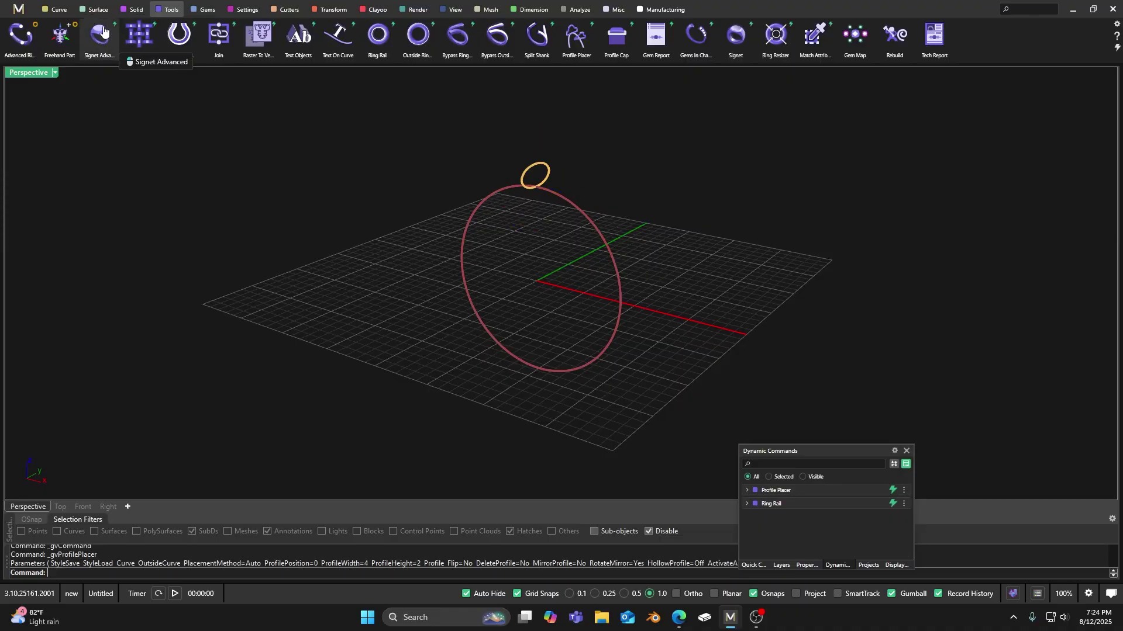
Step: Sweep the placed oval profile along the ring rail with Sweep 1
left_click(93, 10)
left_click(136, 36)
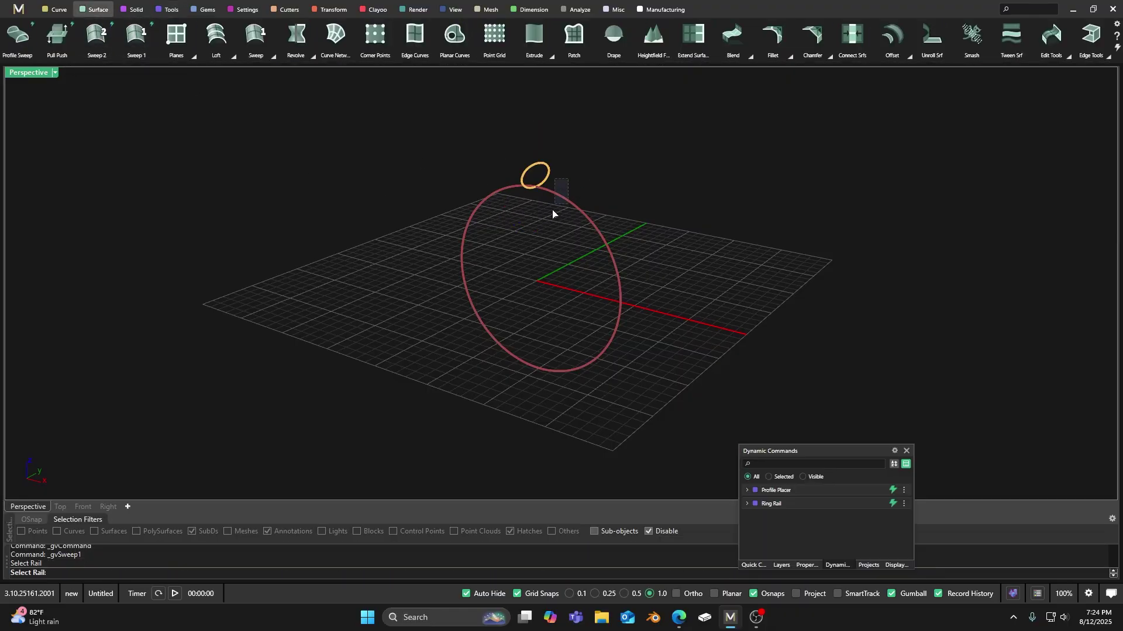
left_click(559, 191)
left_click(545, 169)
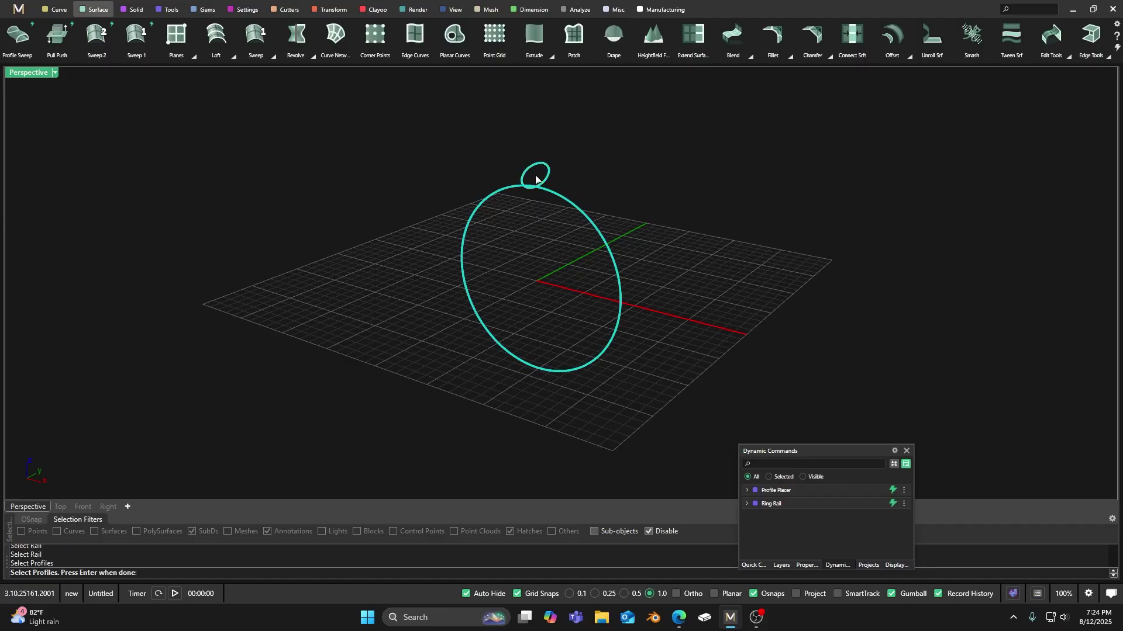
key("Return")
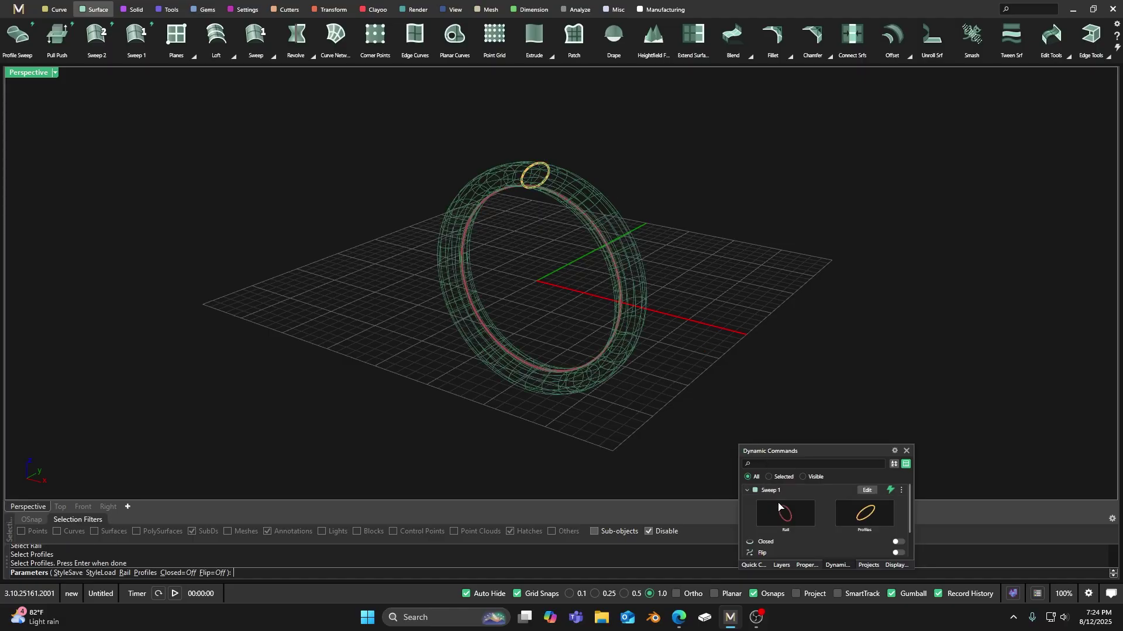
Step: Complete the sweep and edit the Profile Placer entry to use a comfort fit profile from the Shank library
scroll(792, 515, "down", 2)
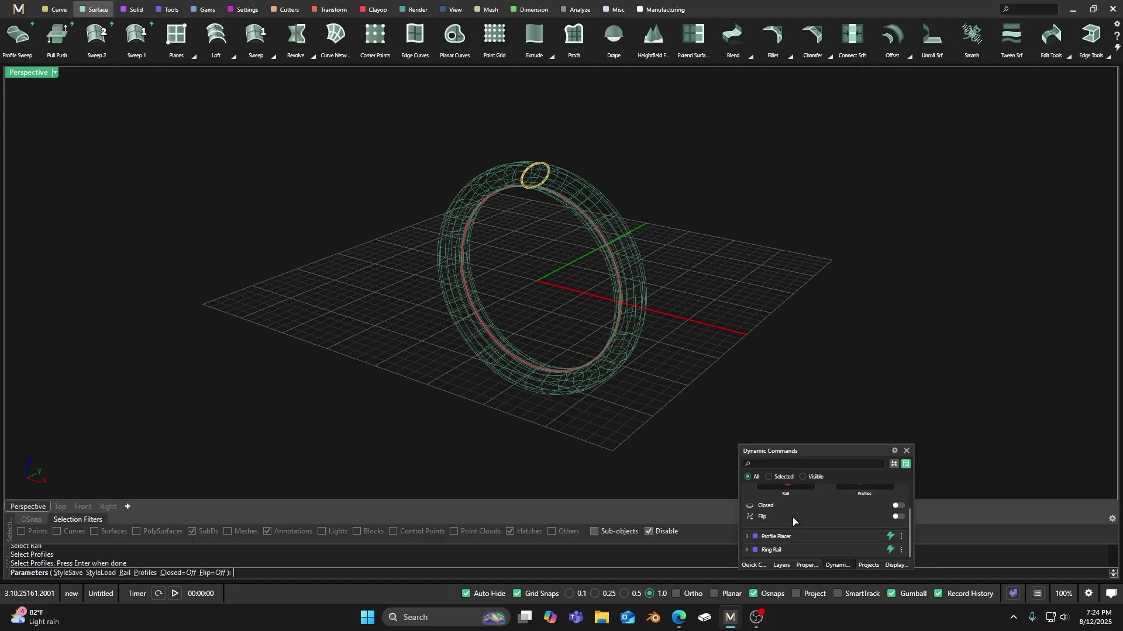
left_click(854, 537)
left_click(865, 536)
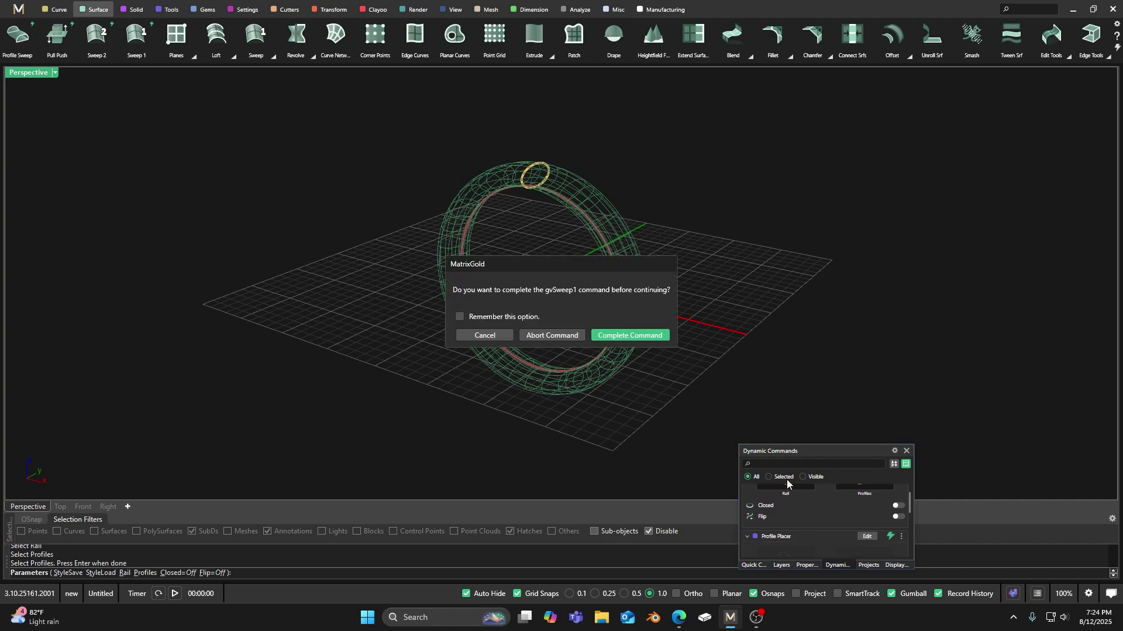
left_click(657, 337)
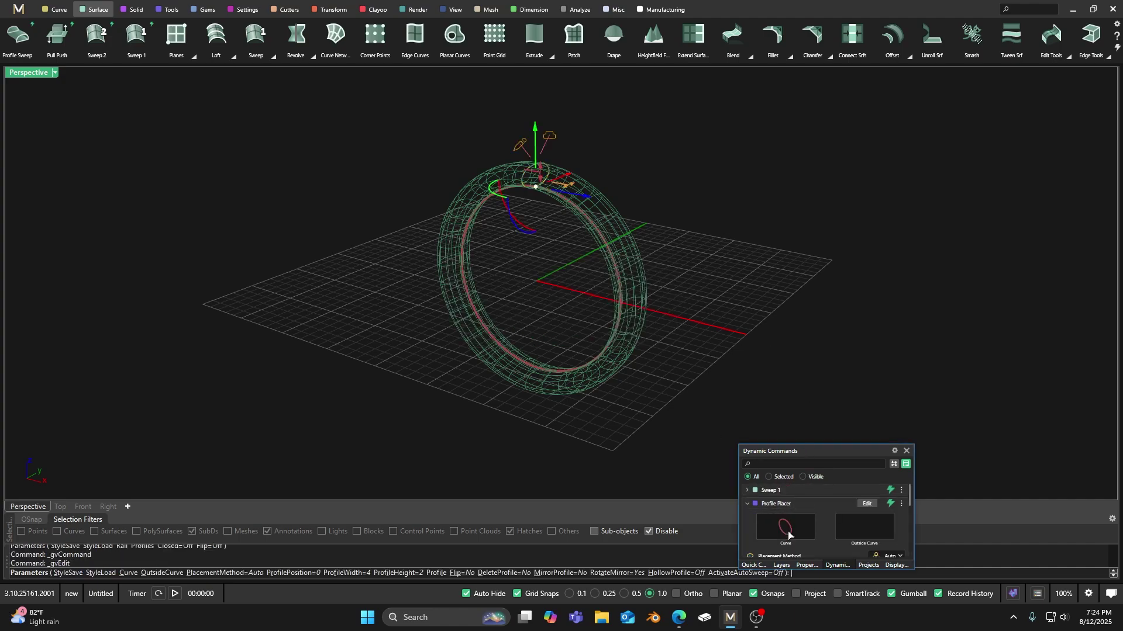
right_click_drag(584, 251, 673, 304)
scroll(702, 316, "up", 3)
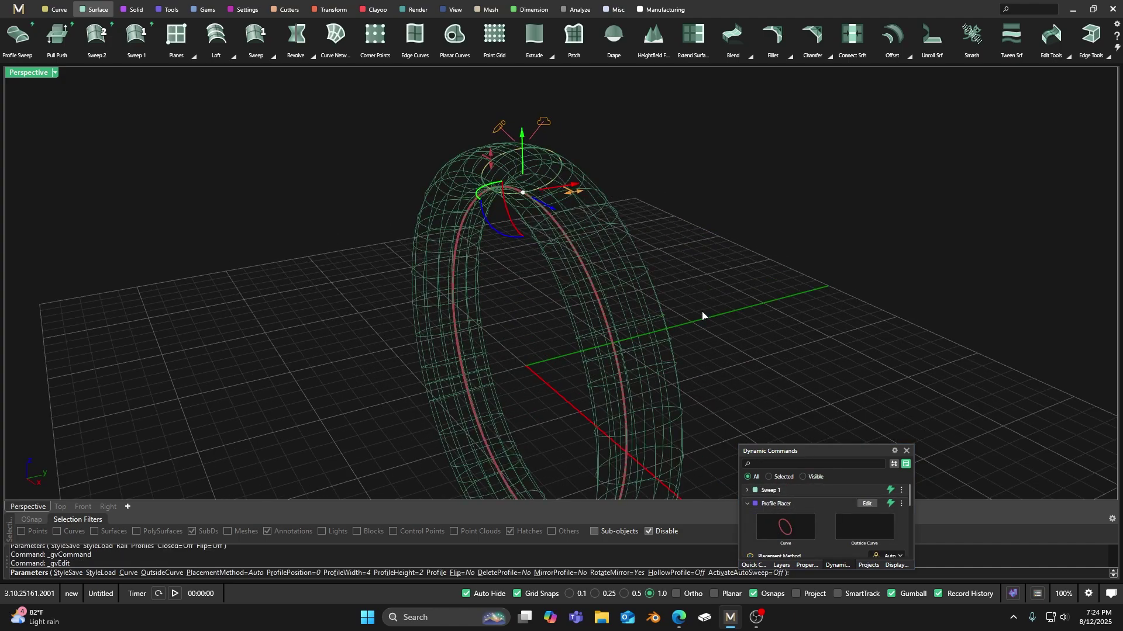
scroll(854, 508, "down", 5)
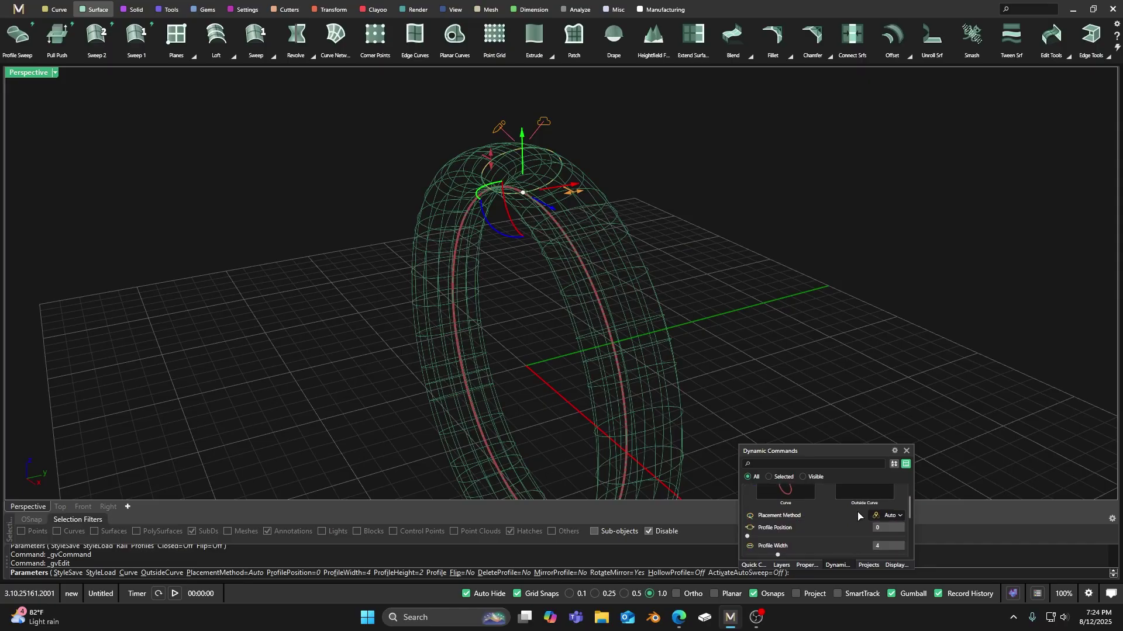
left_click(882, 528)
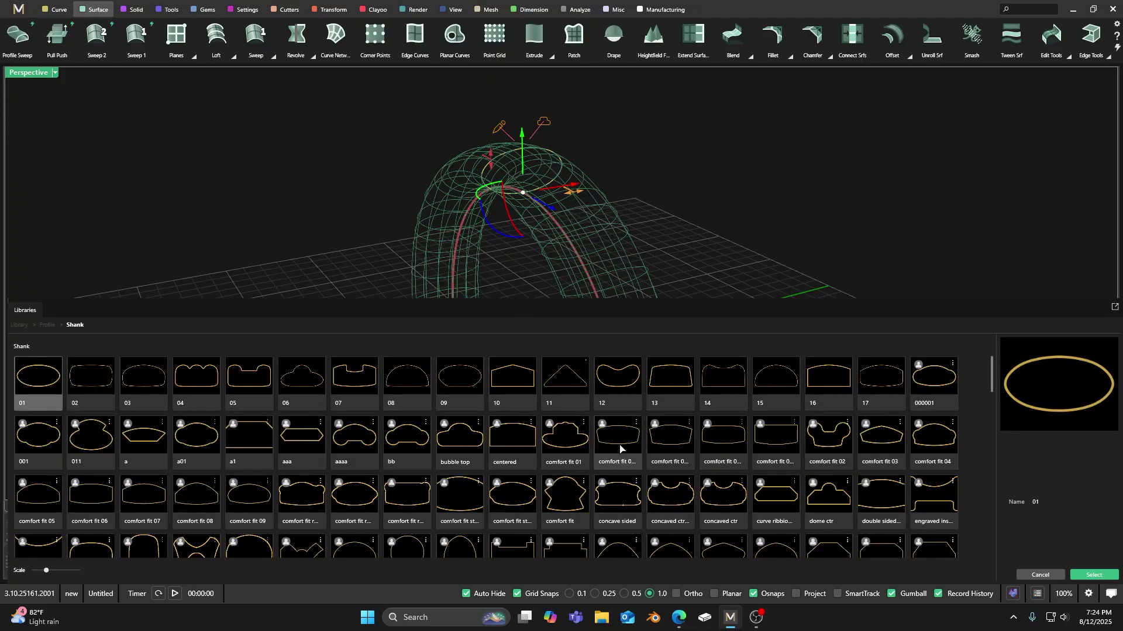
double_click(354, 494)
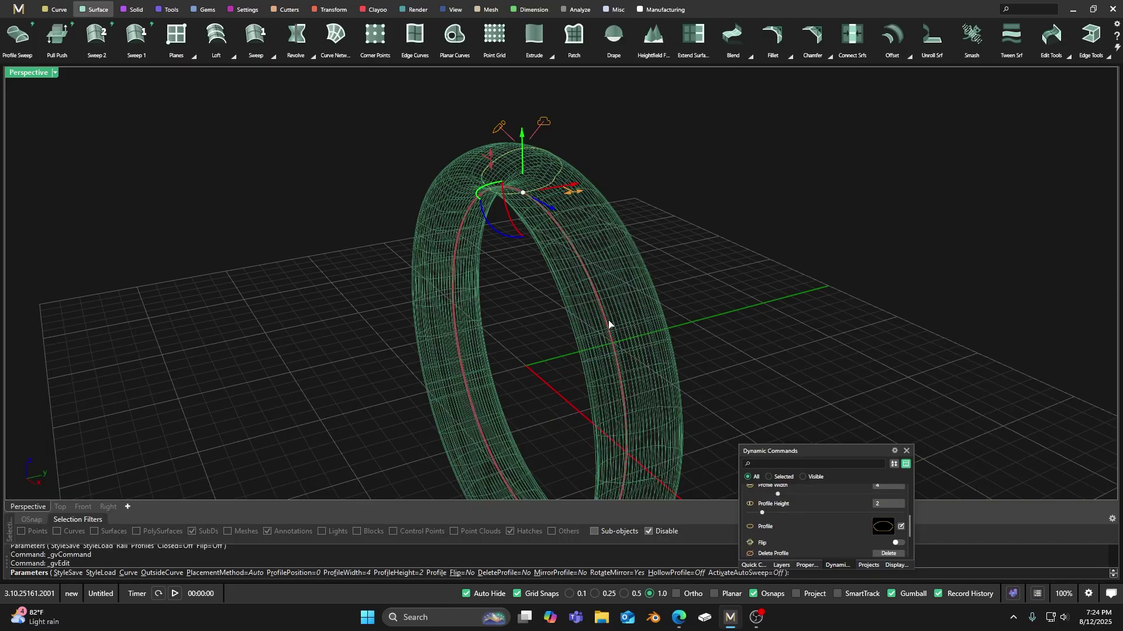
right_click_drag(694, 238, 655, 233)
right_click(711, 229)
left_click(532, 169)
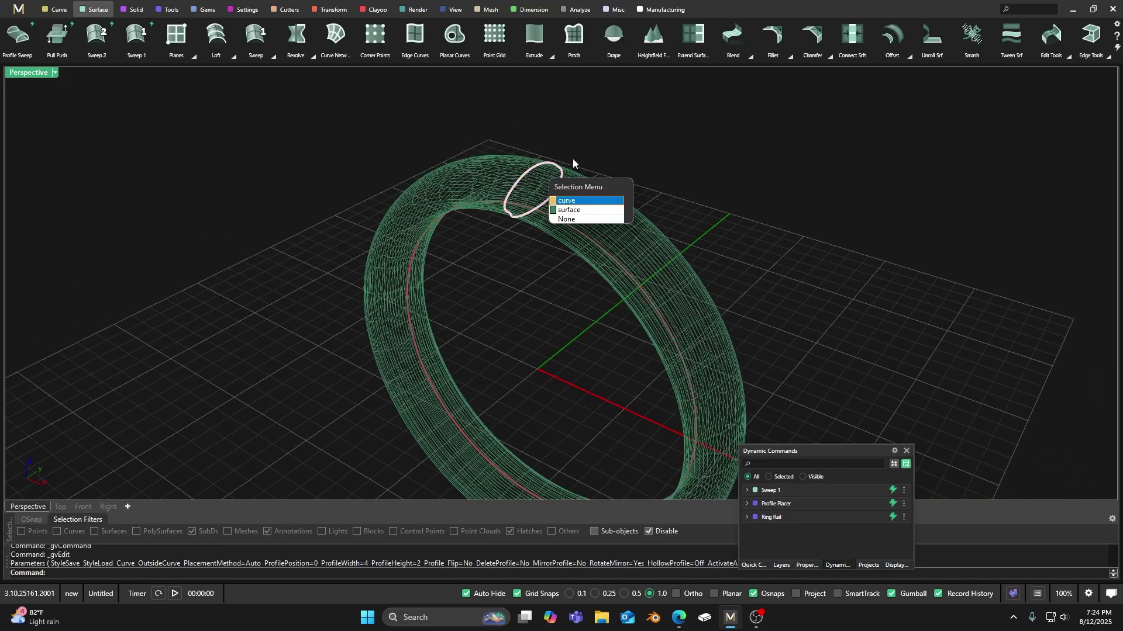
left_click(661, 145)
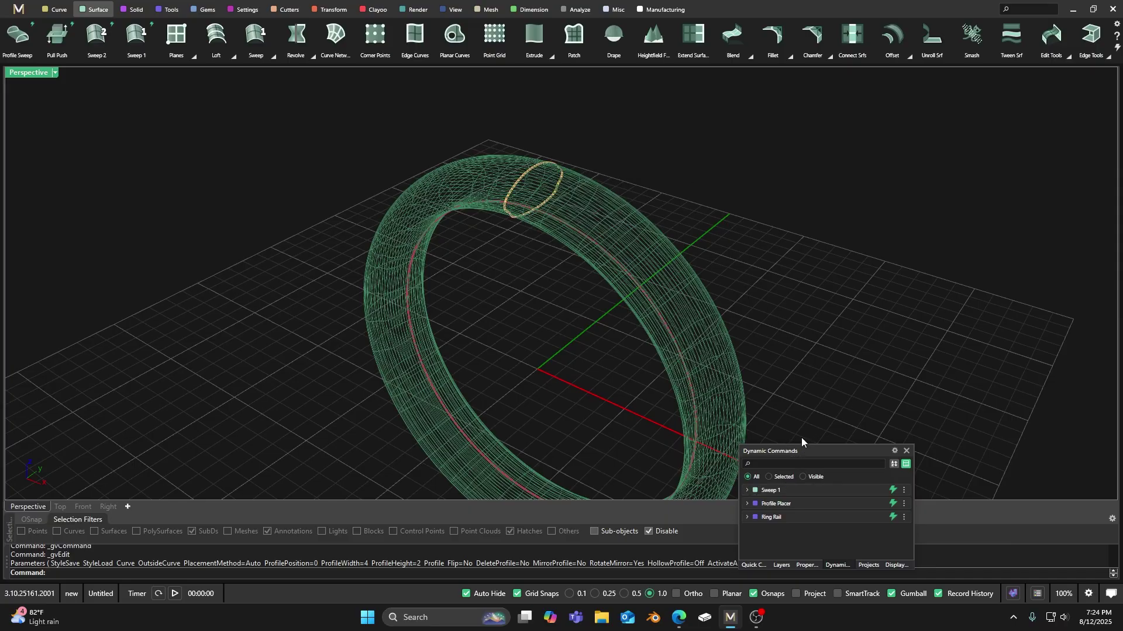
mouse_move(801, 437)
right_mouse_down()
mouse_move(717, 252)
mouse_move(791, 431)
right_mouse_up()
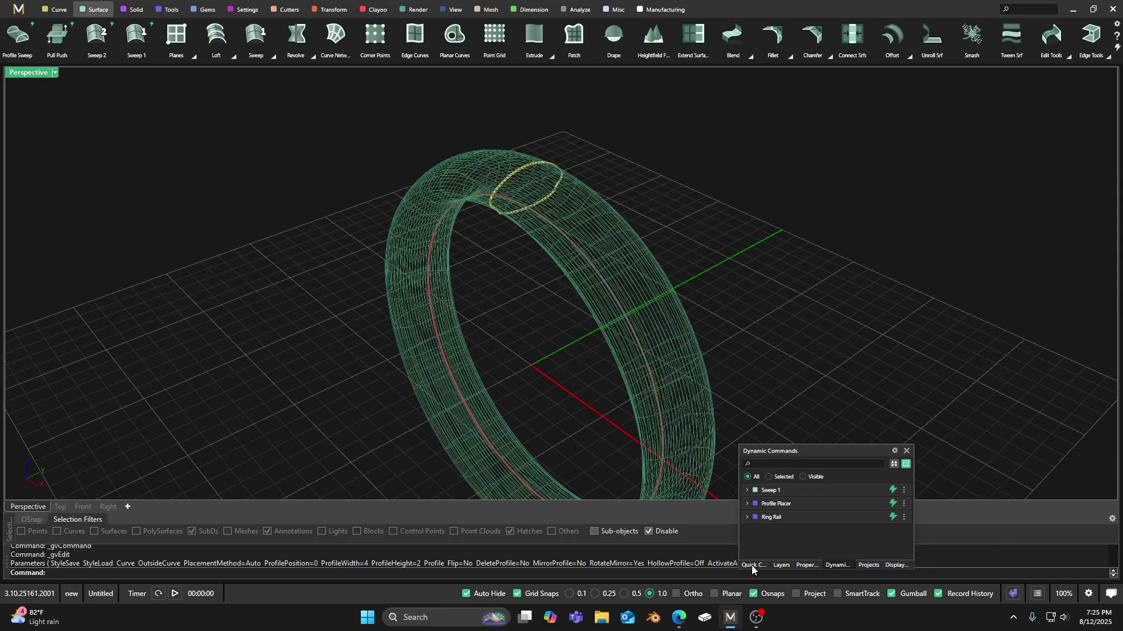
Step: Show Quick Commands, undo the last profile edit, and delete the rail, profile curve and swept surface
left_click(753, 565)
left_click(749, 488)
right_click_drag(694, 221, 715, 236)
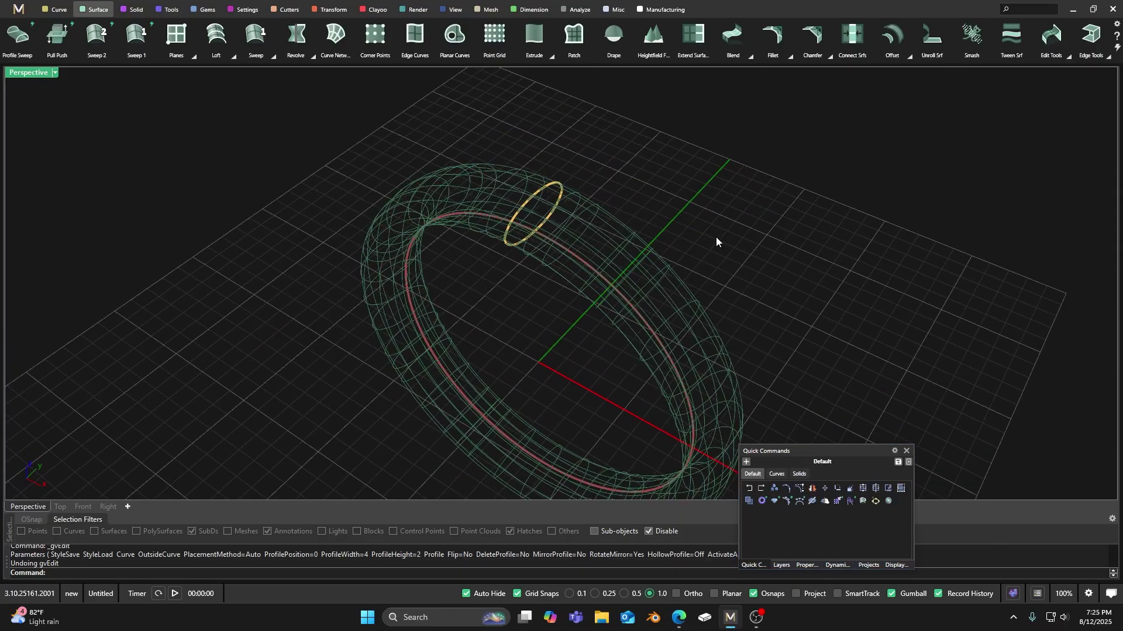
left_click_drag(668, 173, 440, 356)
key("Delete")
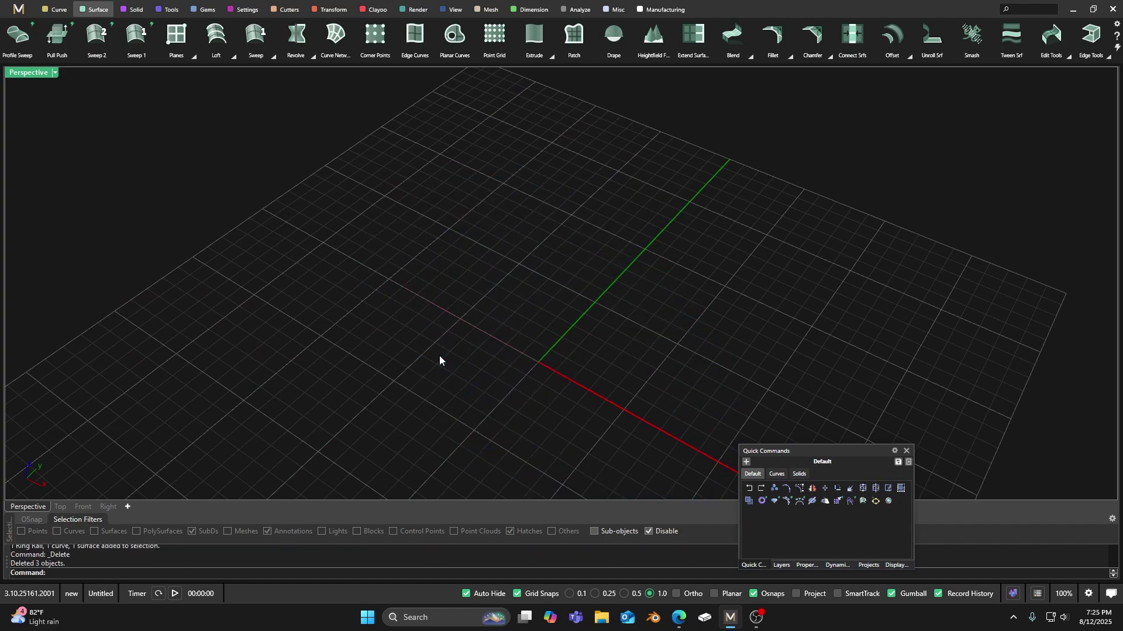
Step: Restore the four-view arrangement and switch the workspace to the Primary layout
double_click(35, 73)
double_click(21, 294)
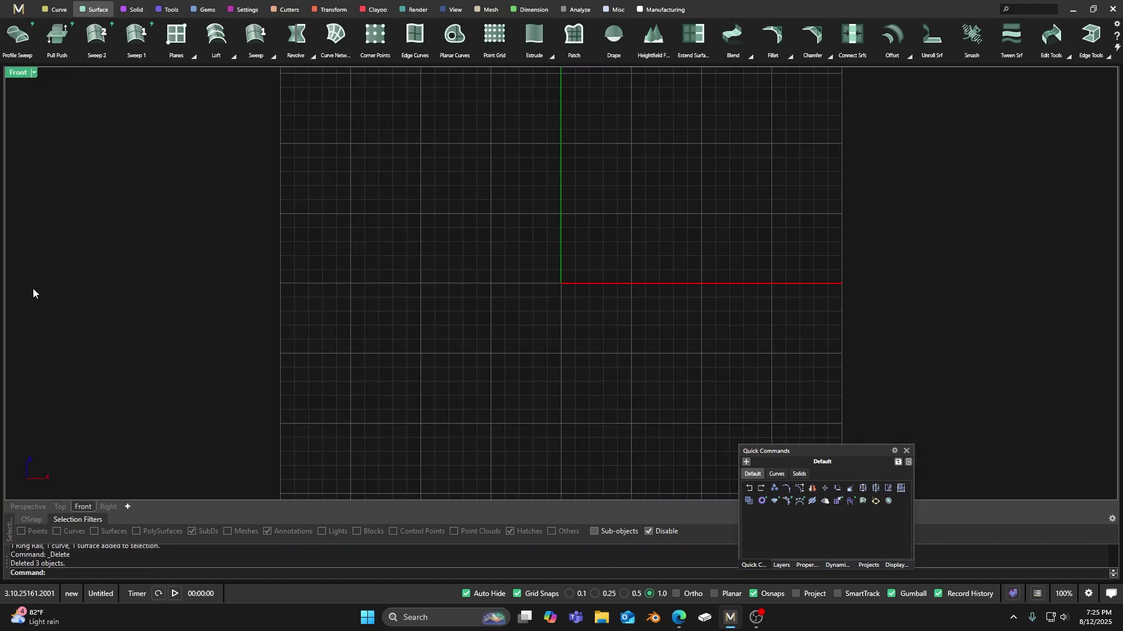
double_click(13, 74)
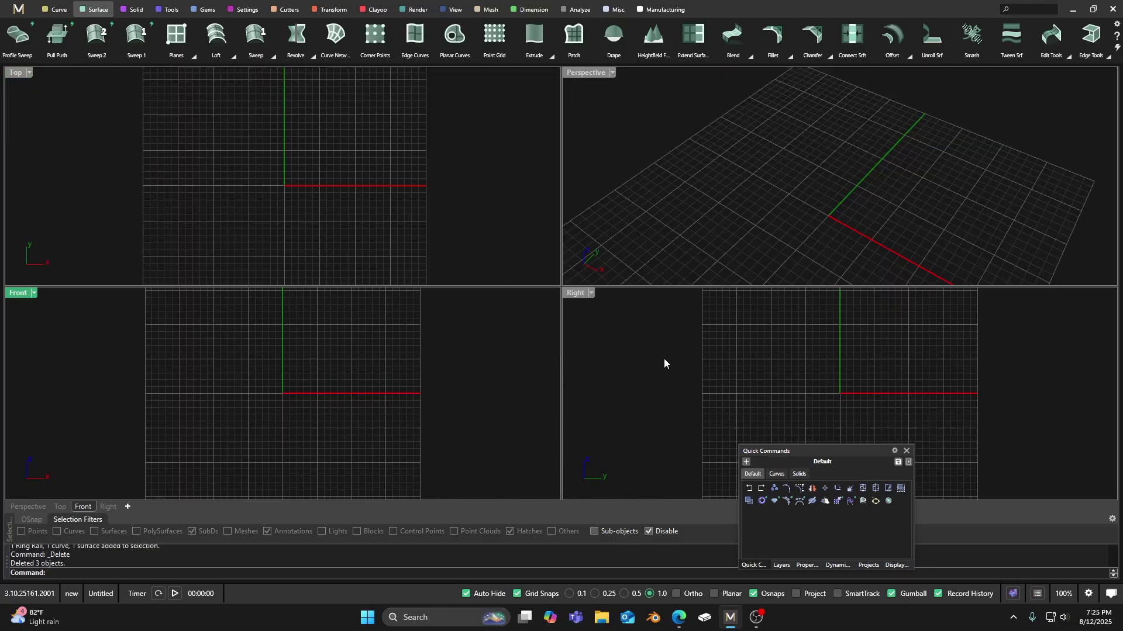
left_click(18, 9)
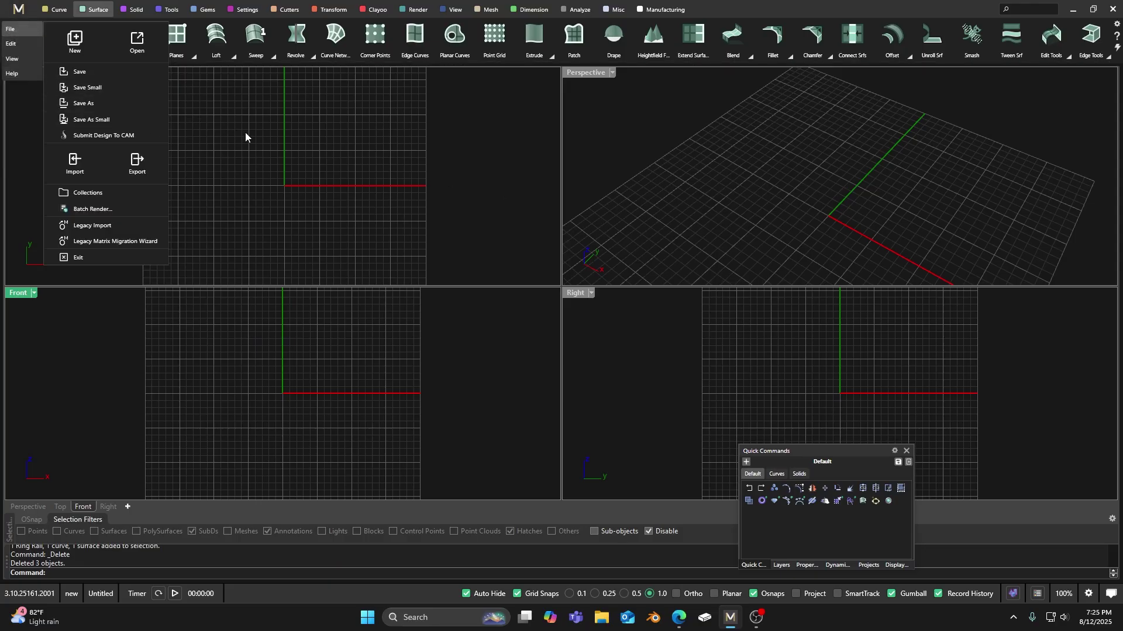
left_click(116, 88)
left_click(19, 10)
left_click(11, 59)
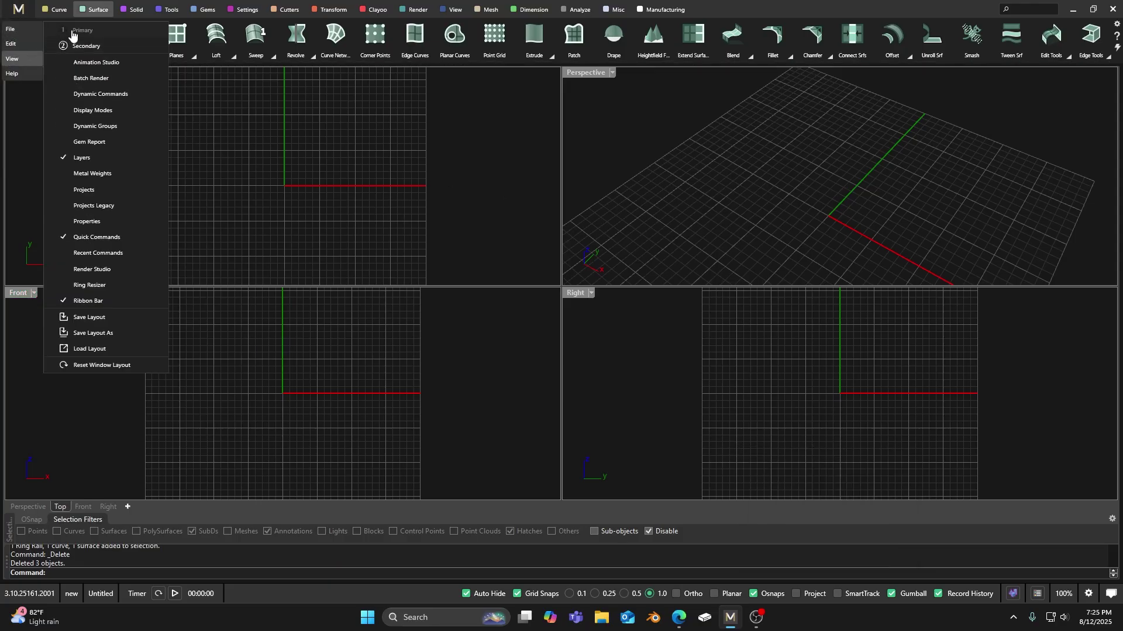
left_click(73, 32)
left_click(314, 156)
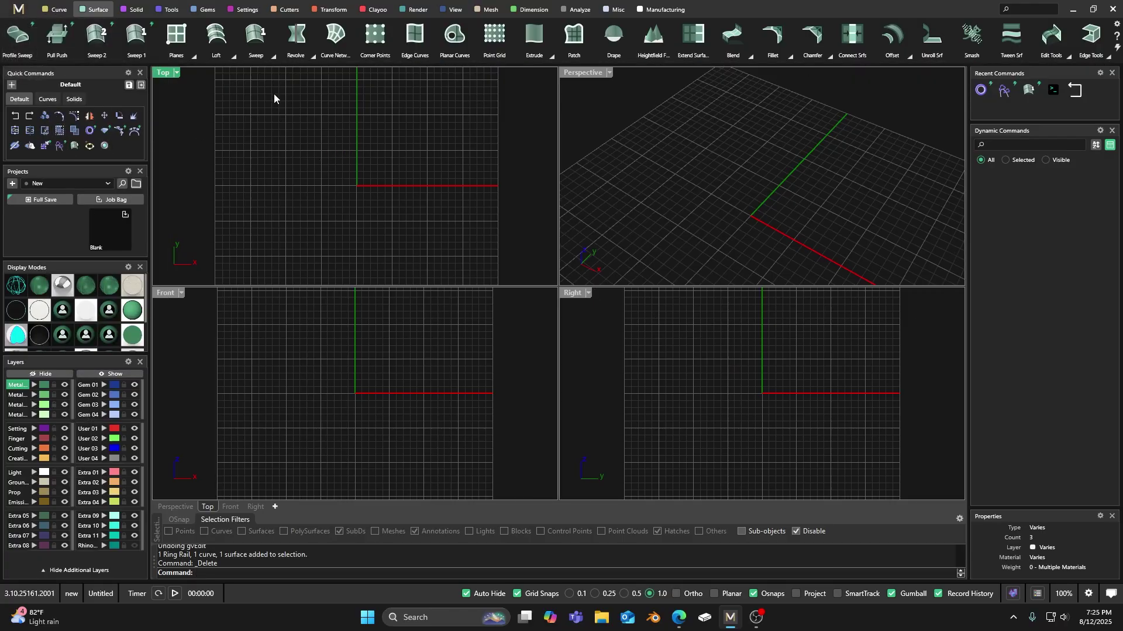
Step: Switch the workspace back to the Secondary layout with the floating container
left_click(16, 21)
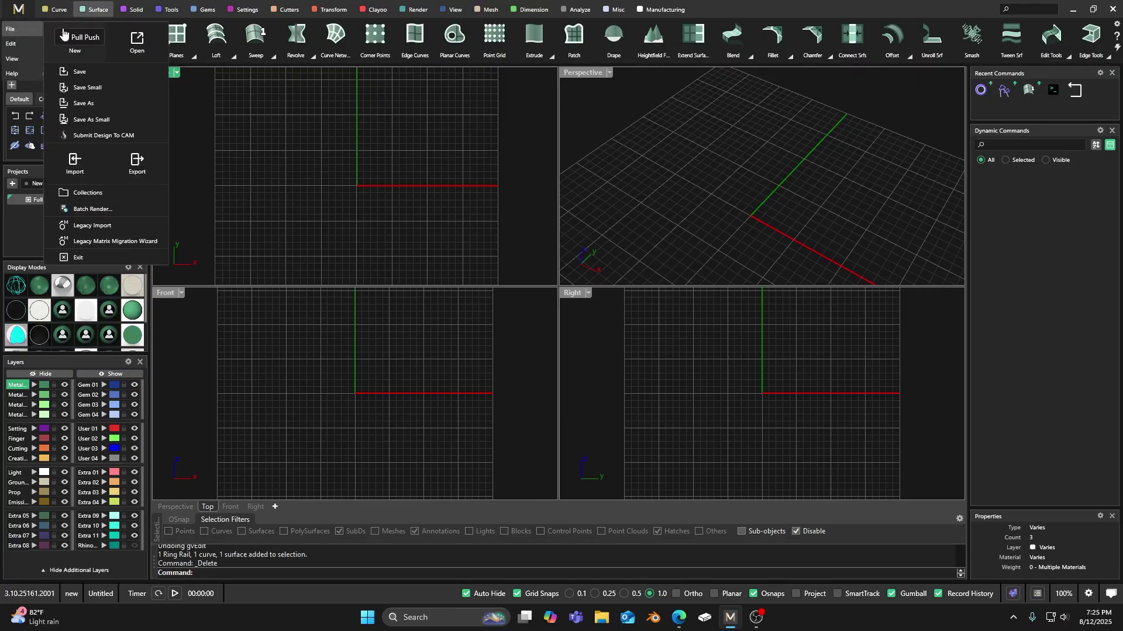
left_click(12, 58)
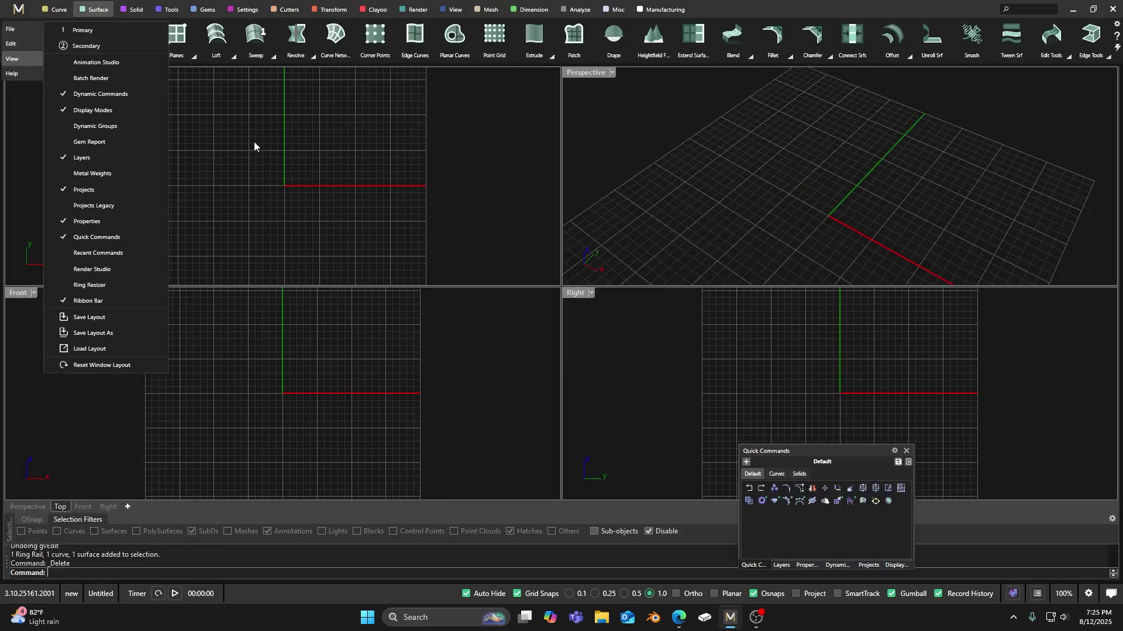
left_click(254, 145)
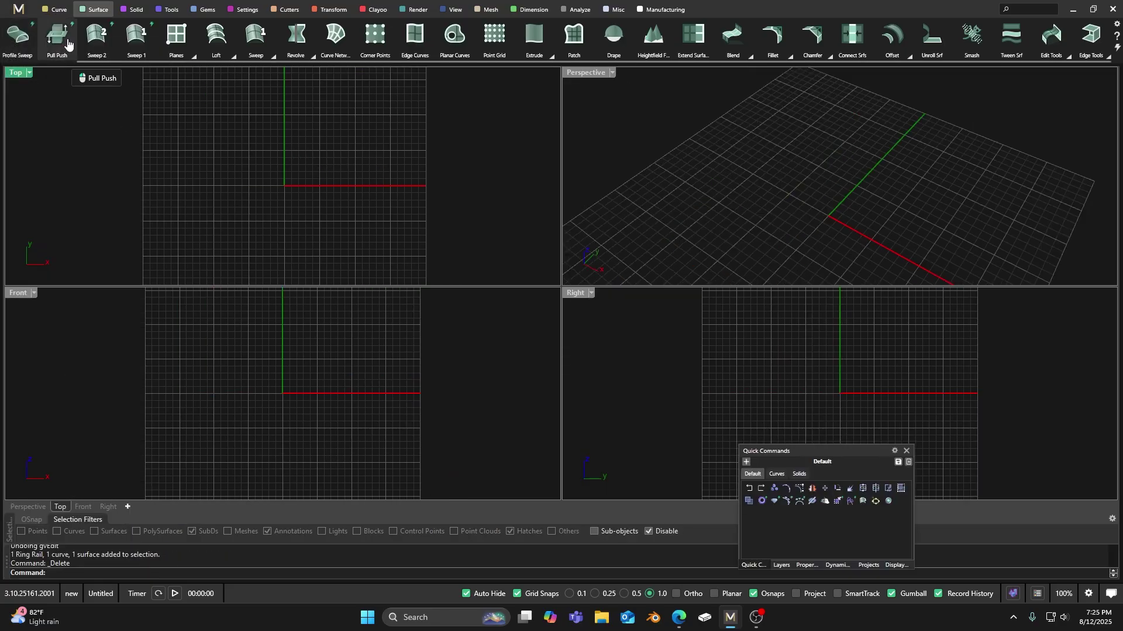
Step: Maximize the Perspective view and load the Primary layout around it
double_click(584, 72)
right_click_drag(584, 74, 509, 175)
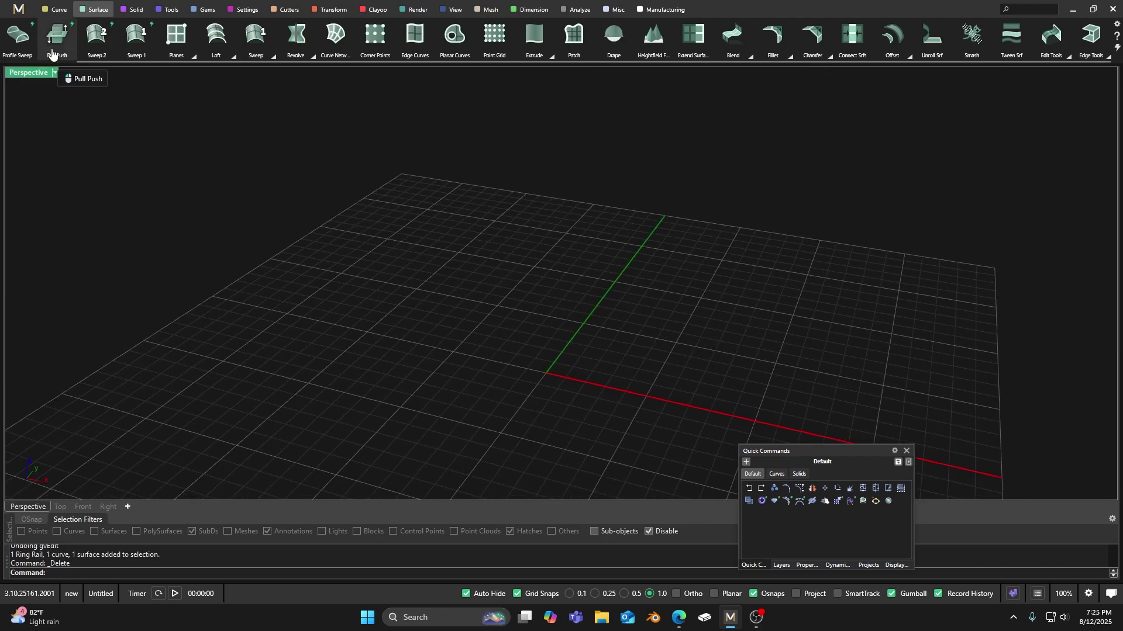
left_click(18, 9)
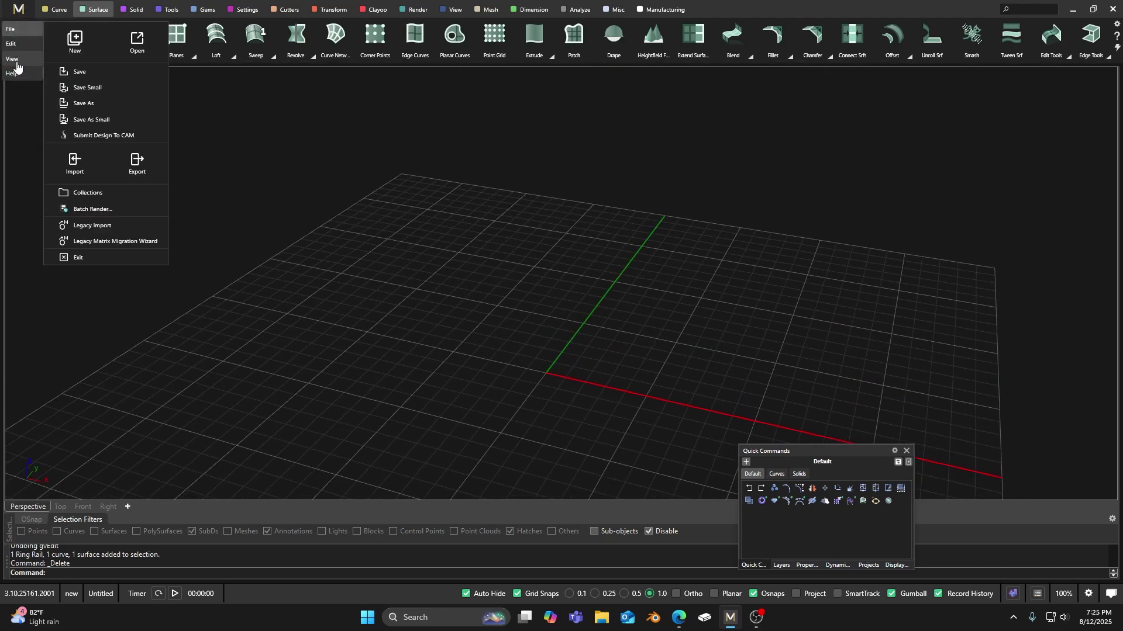
left_click(16, 68)
left_click(76, 41)
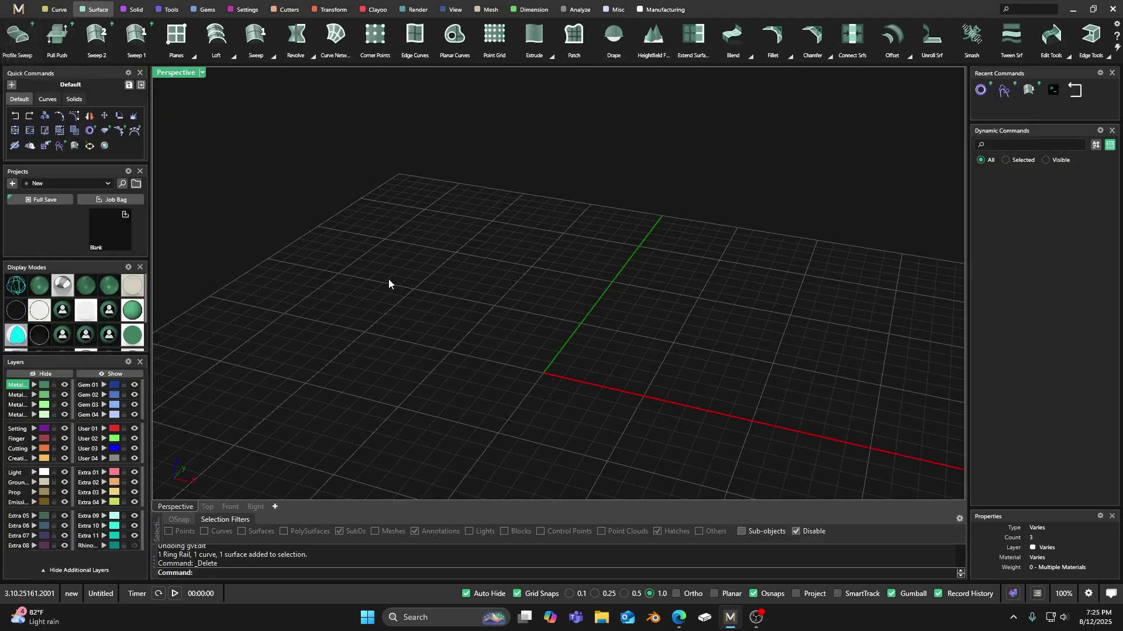
mouse_move(398, 278)
right_mouse_down()
mouse_move(428, 263)
mouse_move(403, 275)
right_mouse_up()
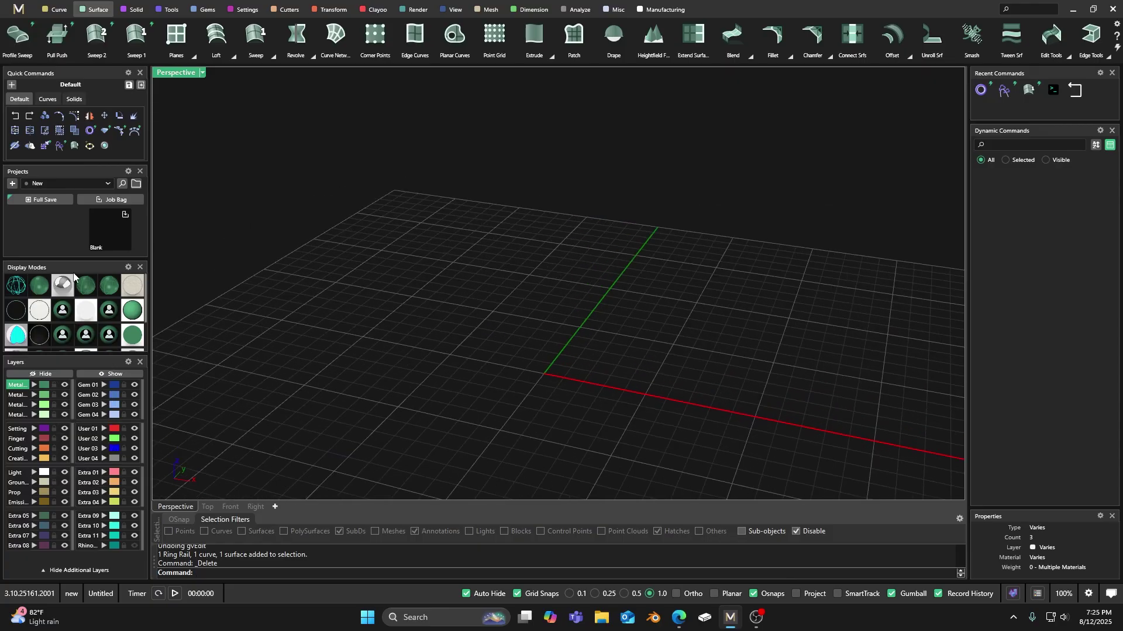
Step: Load the Secondary layout while keeping the Perspective view maximized
left_click(19, 9)
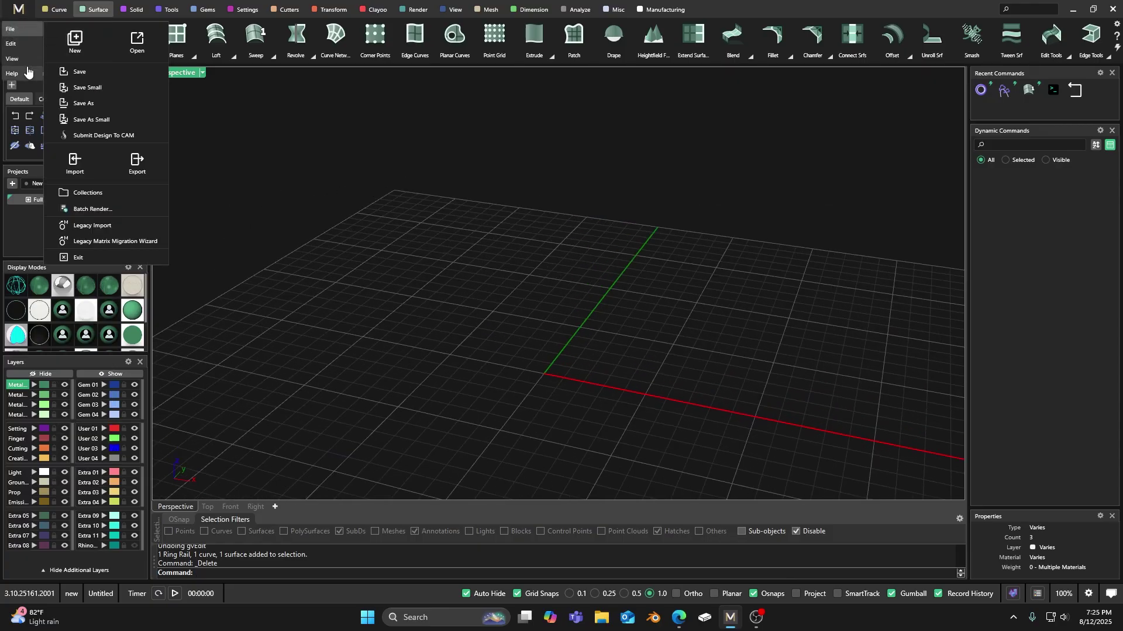
left_click(14, 58)
left_click(86, 46)
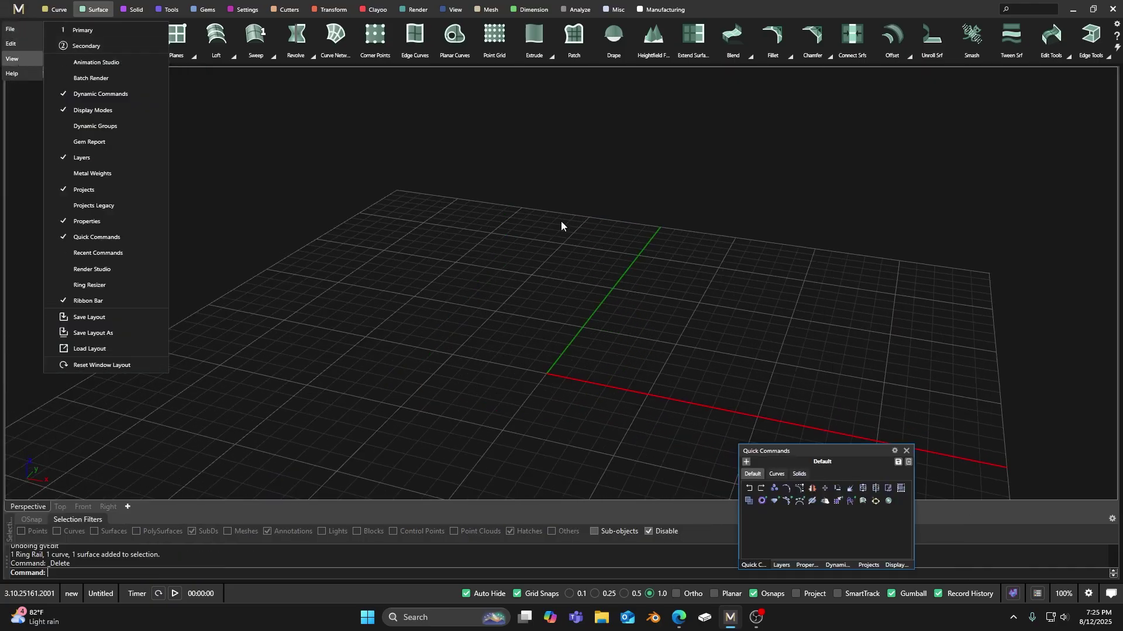
right_click_drag(561, 226, 562, 334)
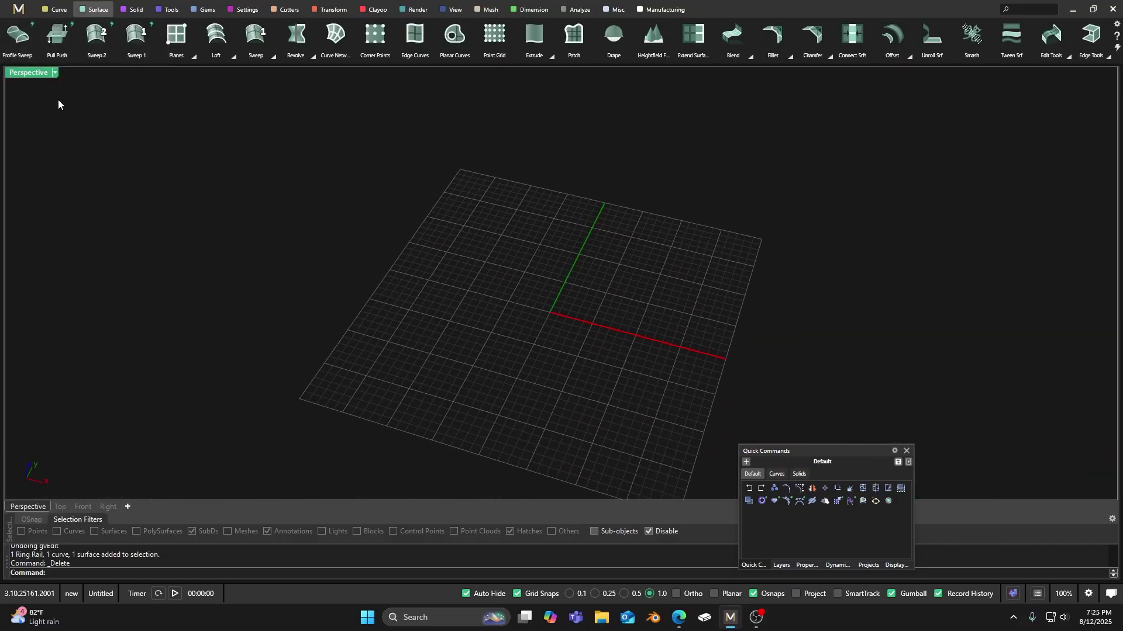
Step: Load the Primary layout to bring back the docked side panels around the maximized Perspective view
left_click(18, 9)
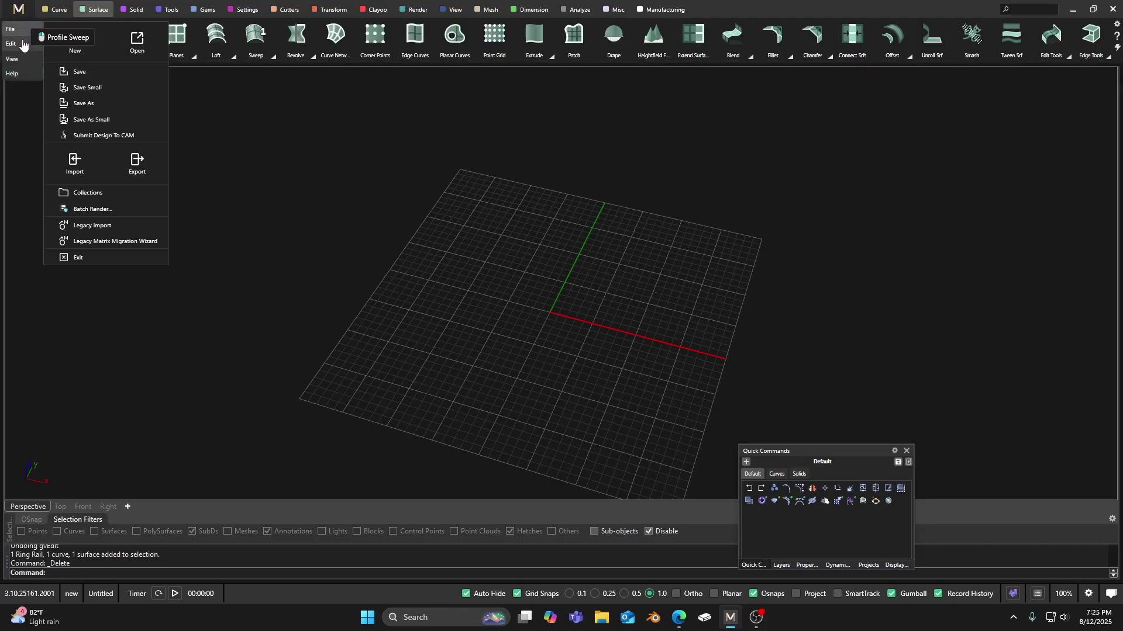
mouse_move(13, 59)
left_click(76, 33)
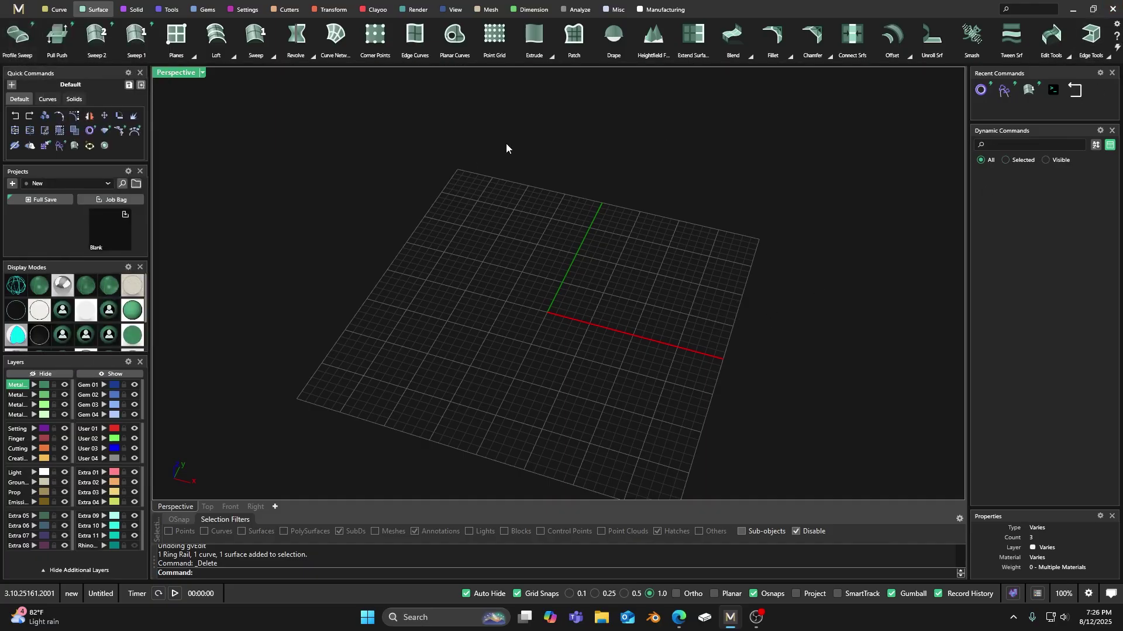
Step: Start a new file without saving the changes to the current one
left_click(29, 15)
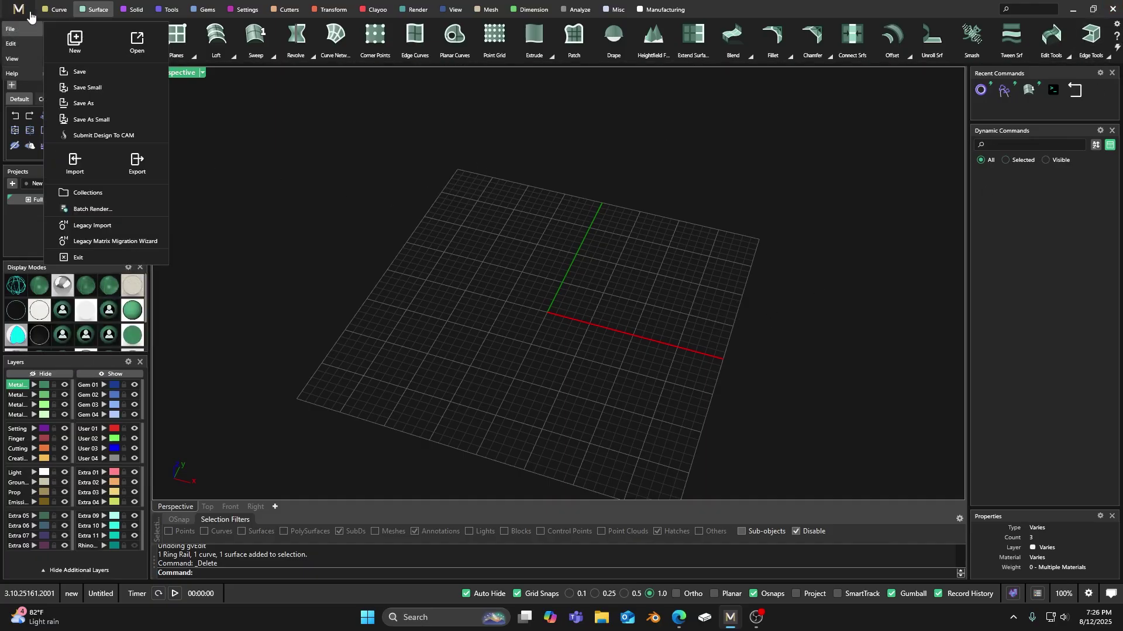
left_click(74, 39)
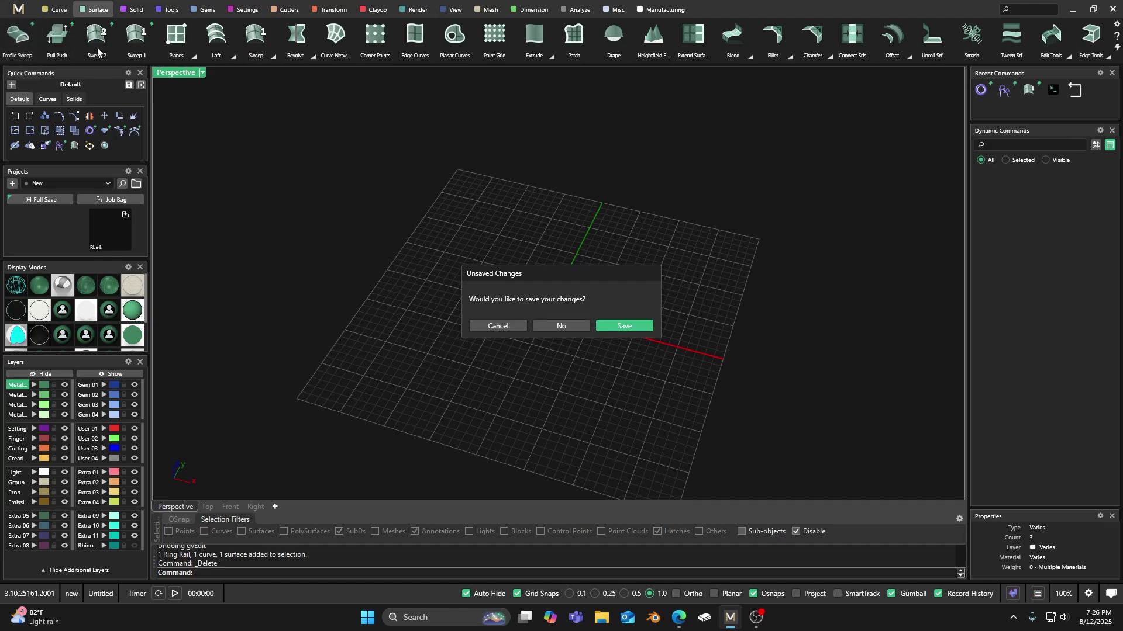
left_click(555, 326)
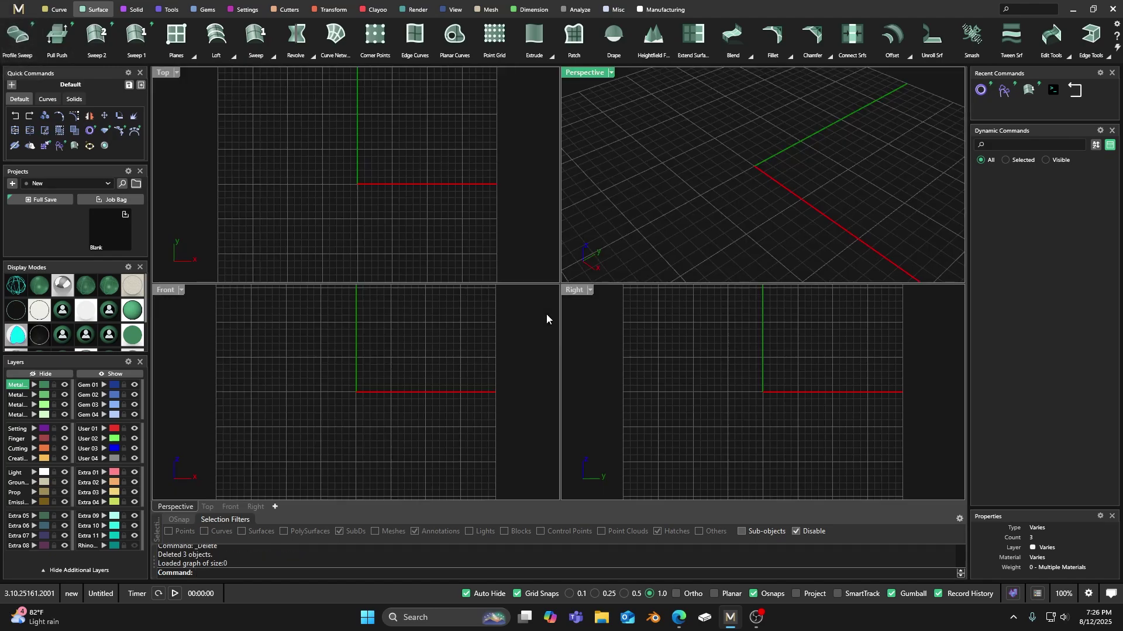
left_click(168, 10)
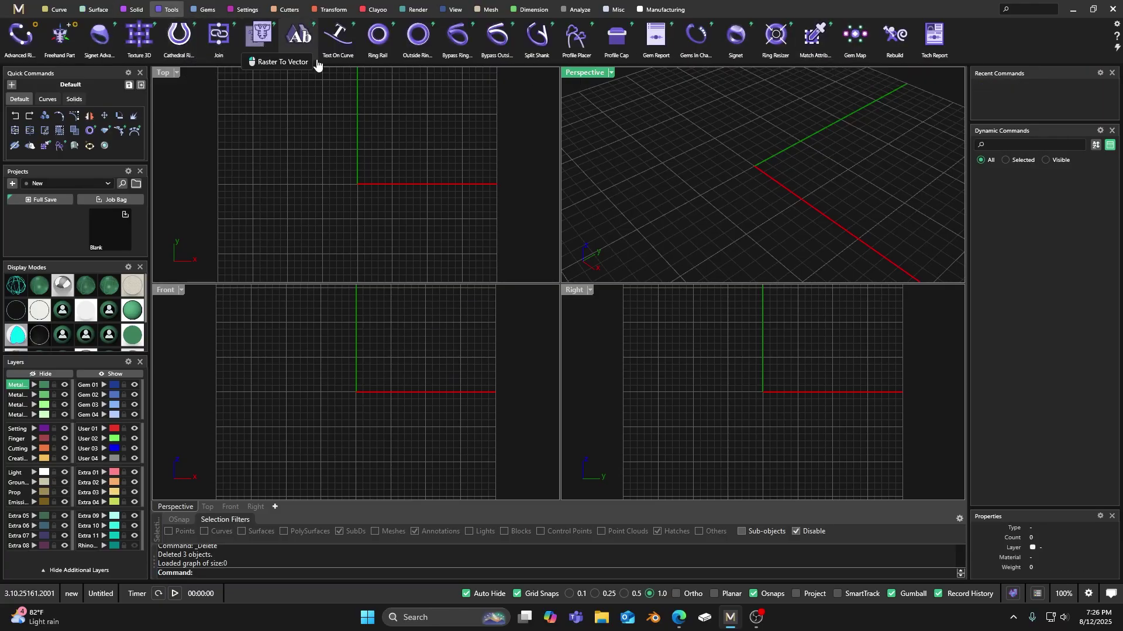
left_click(54, 9)
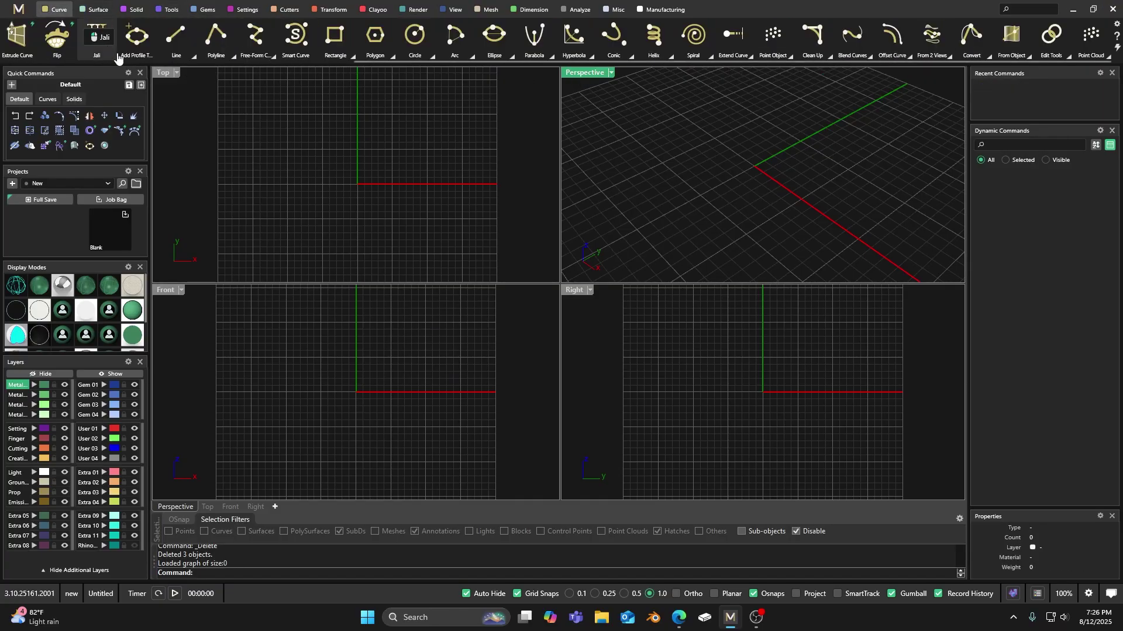
left_click(349, 156)
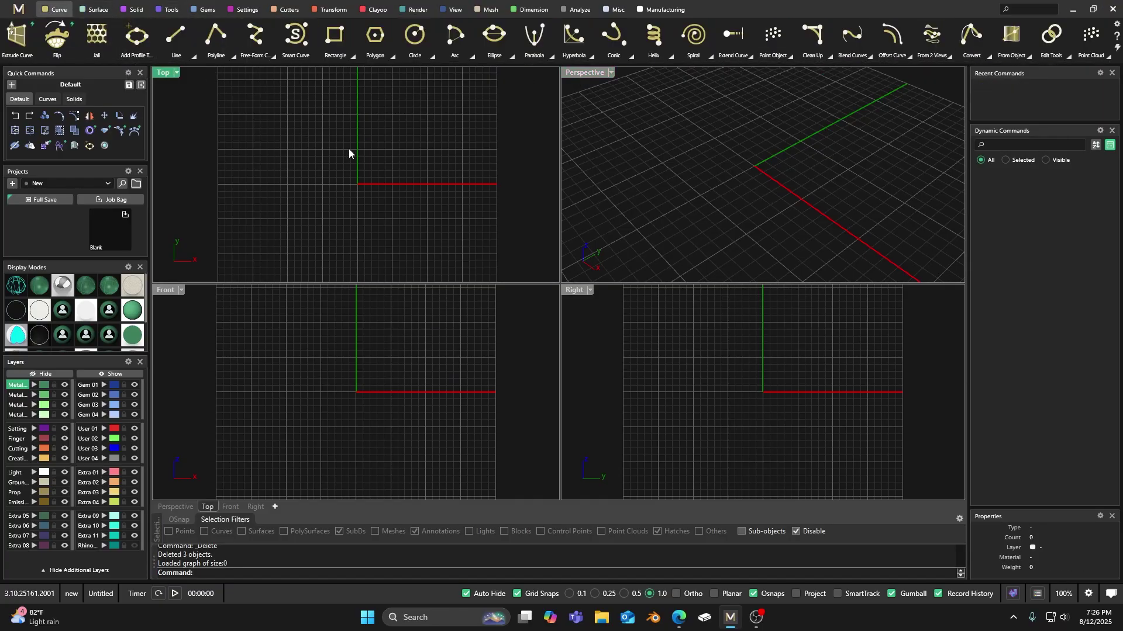
Step: Close MatrixGold and relaunch it from the desktop
left_click(1115, 9)
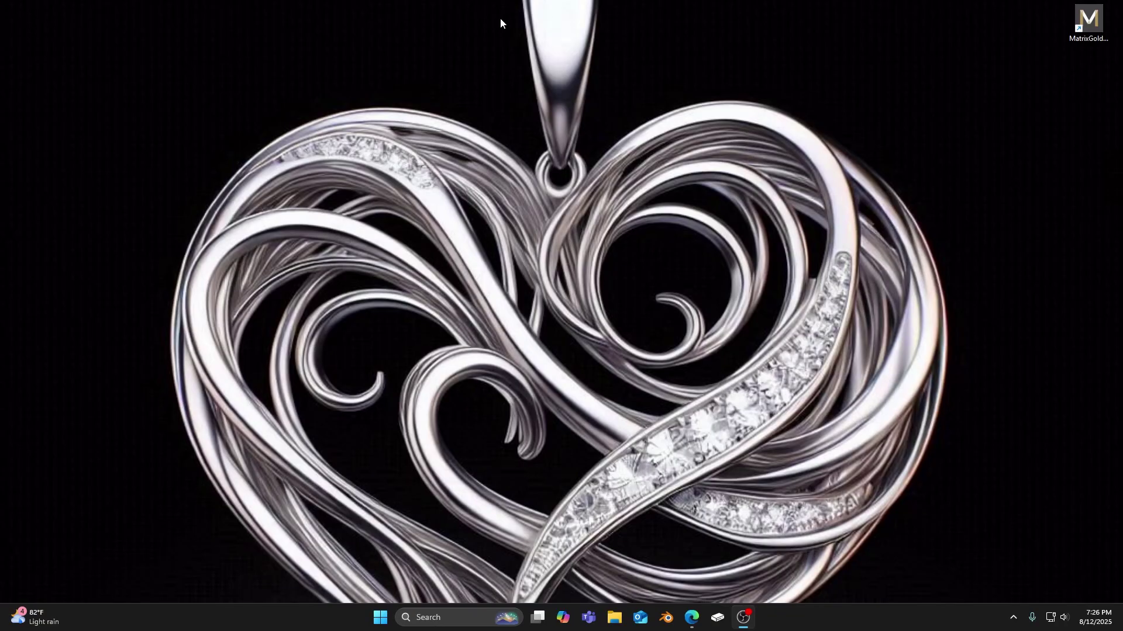
double_click(1088, 20)
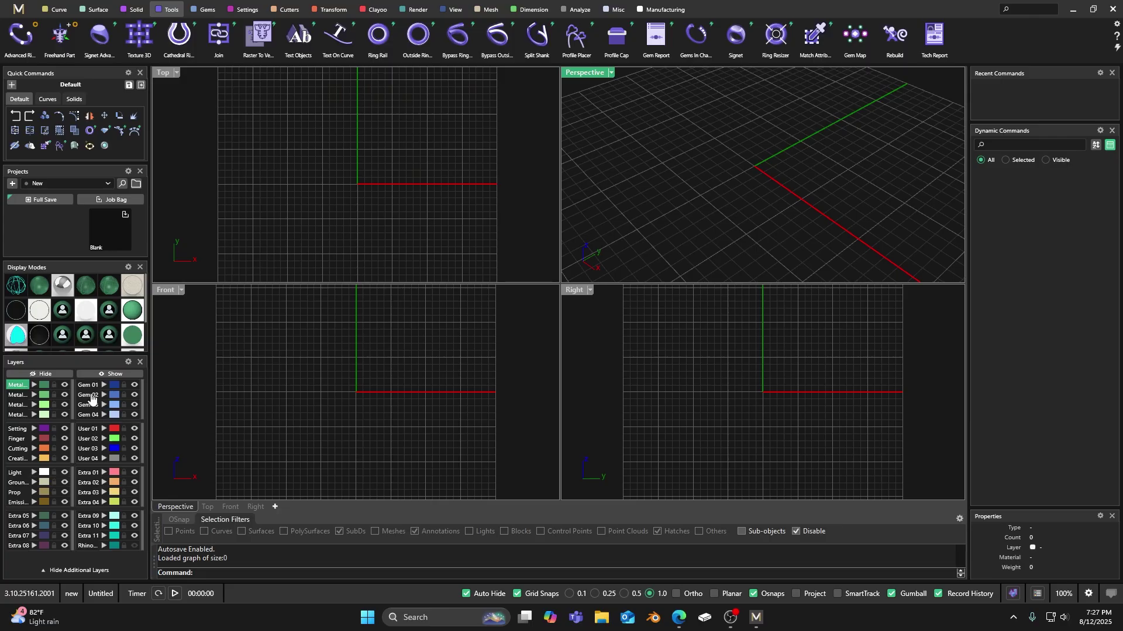
Step: Load the Secondary layout in the relaunched session
left_click(21, 19)
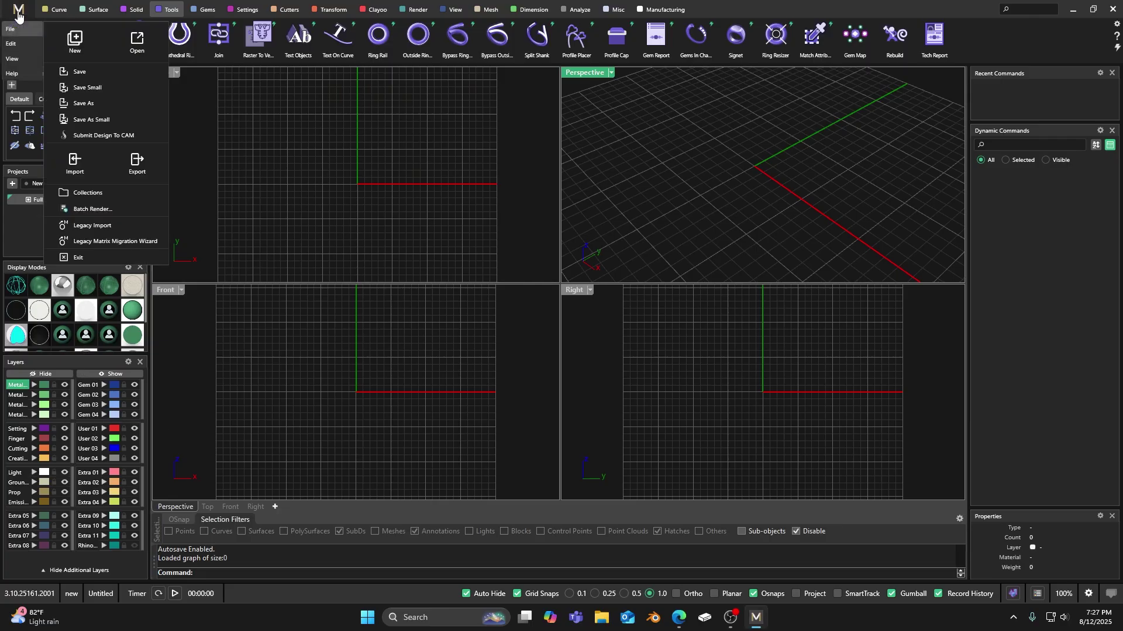
mouse_move(19, 61)
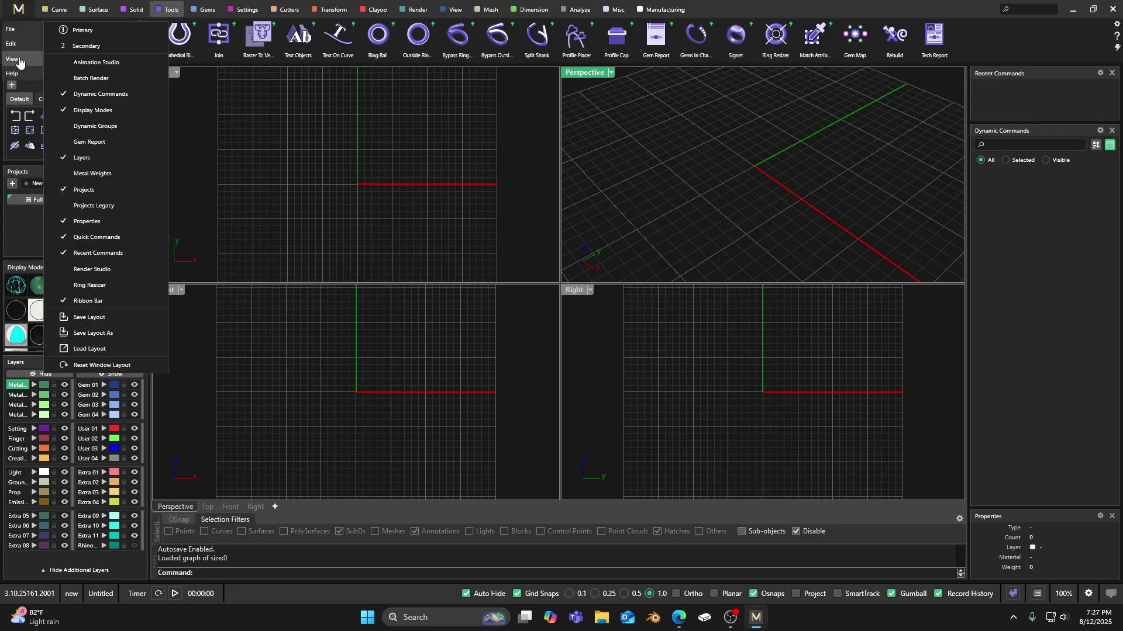
left_click(86, 45)
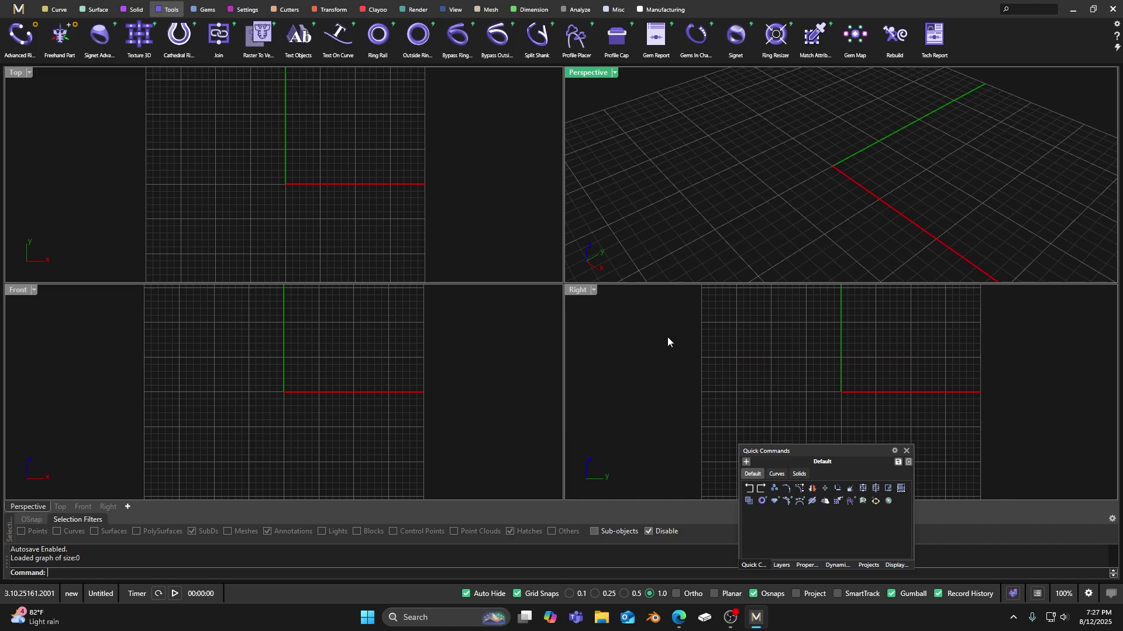
Step: Return the relaunched session's workspace to the Primary layout
left_click(18, 9)
left_click(22, 59)
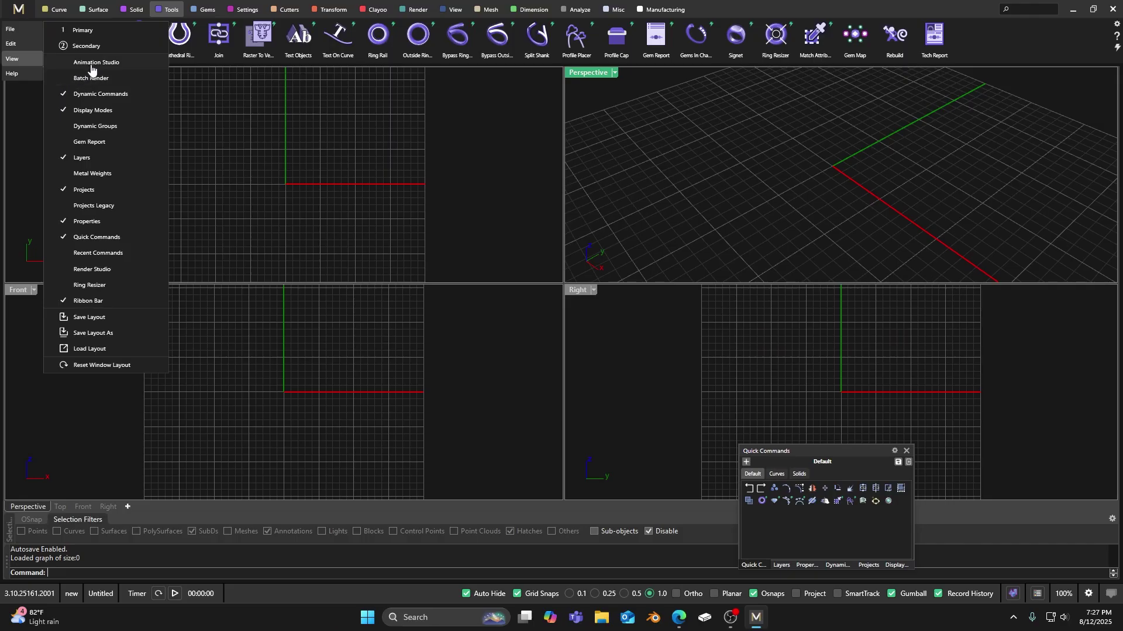
left_click(87, 46)
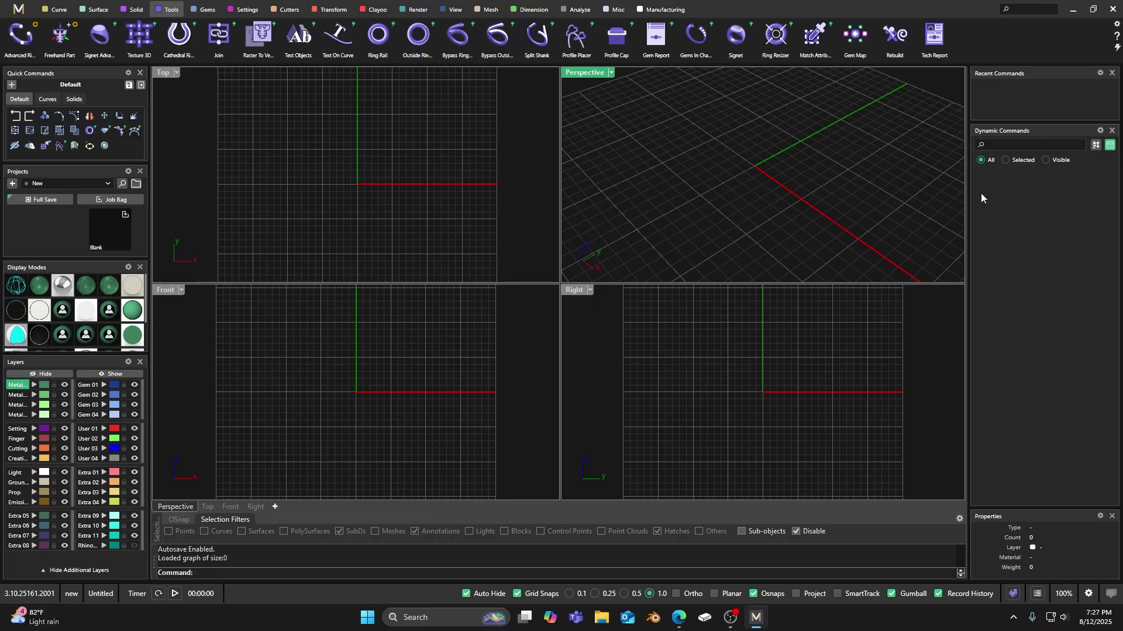
Step: Adjust the docked panel sizes, making Recent Commands slightly taller above Dynamic Commands
mouse_move(969, 200)
left_mouse_down()
mouse_move(917, 218)
mouse_move(969, 205)
left_mouse_up()
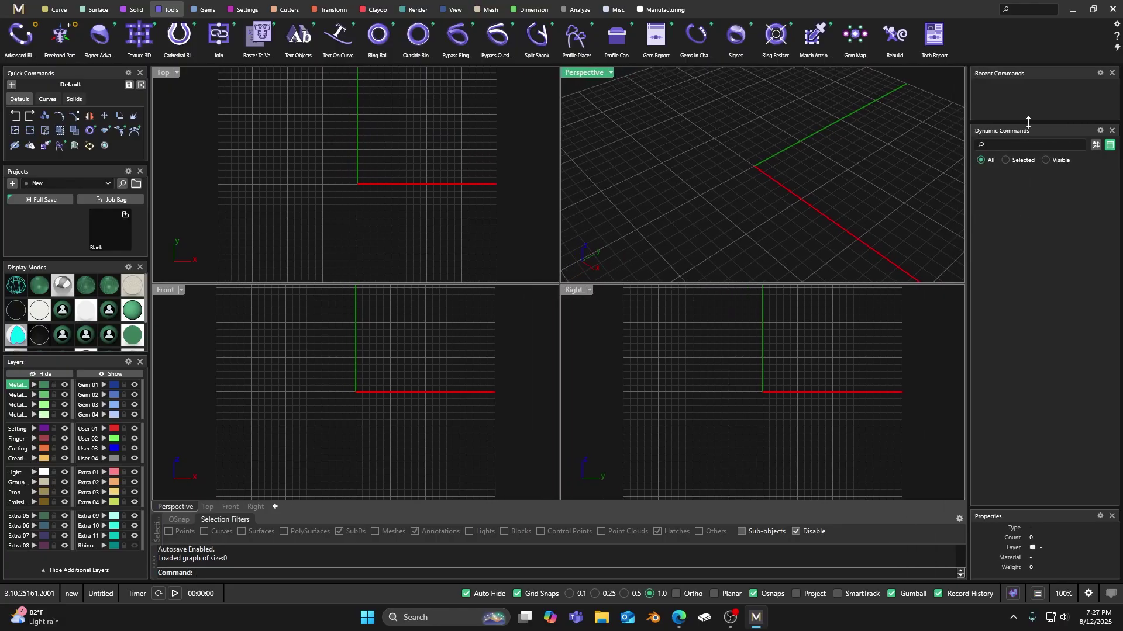
mouse_move(1028, 122)
left_mouse_down()
mouse_move(1029, 144)
mouse_move(1028, 134)
left_mouse_up()
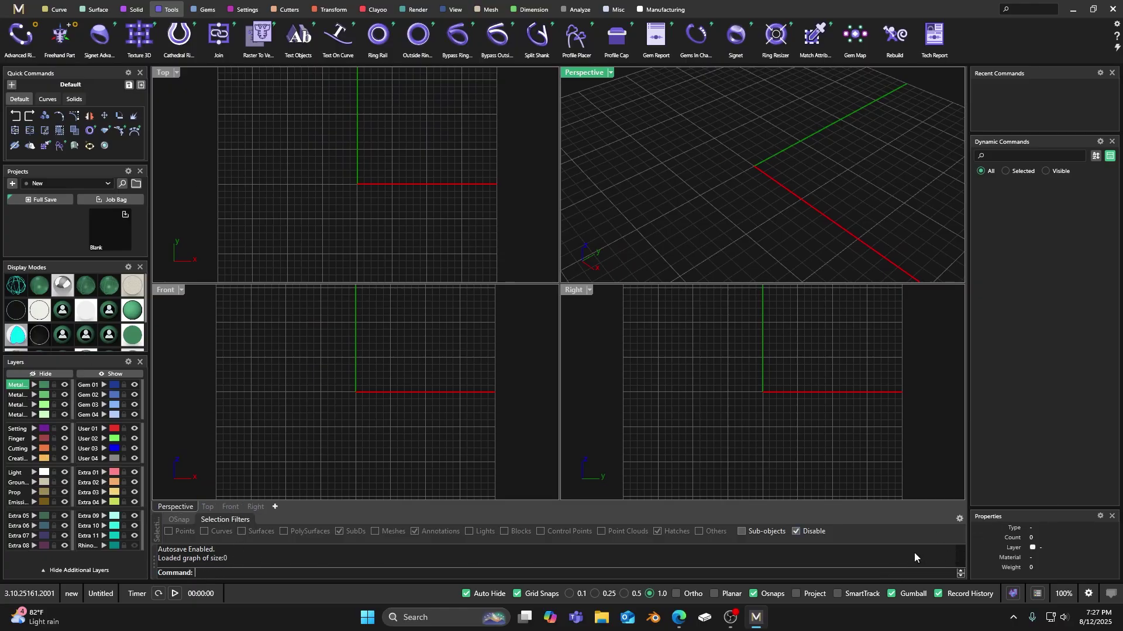
Step: Open the Rhinoceros page of the preferences and set the Command Bar Location to Top
left_click(1100, 73)
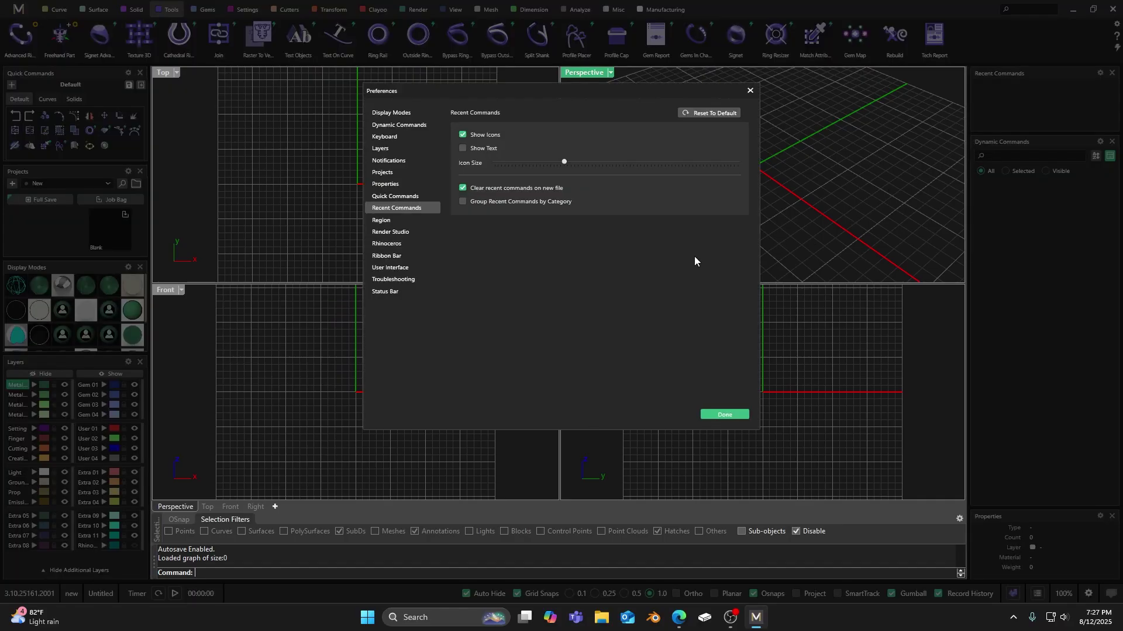
left_click(382, 244)
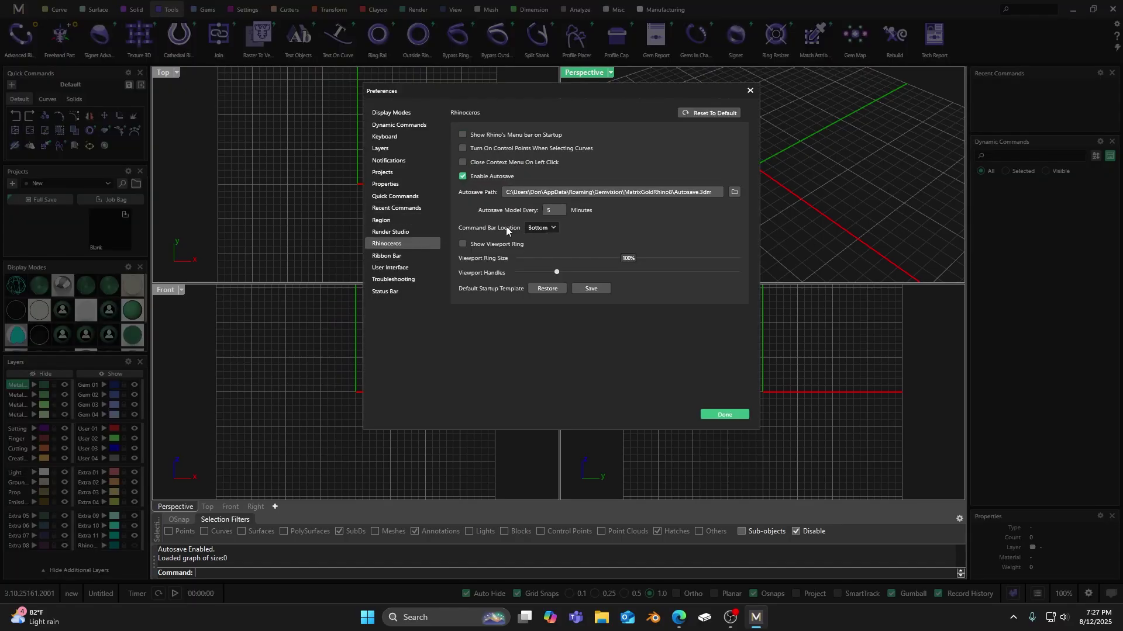
left_click(555, 227)
left_click(536, 249)
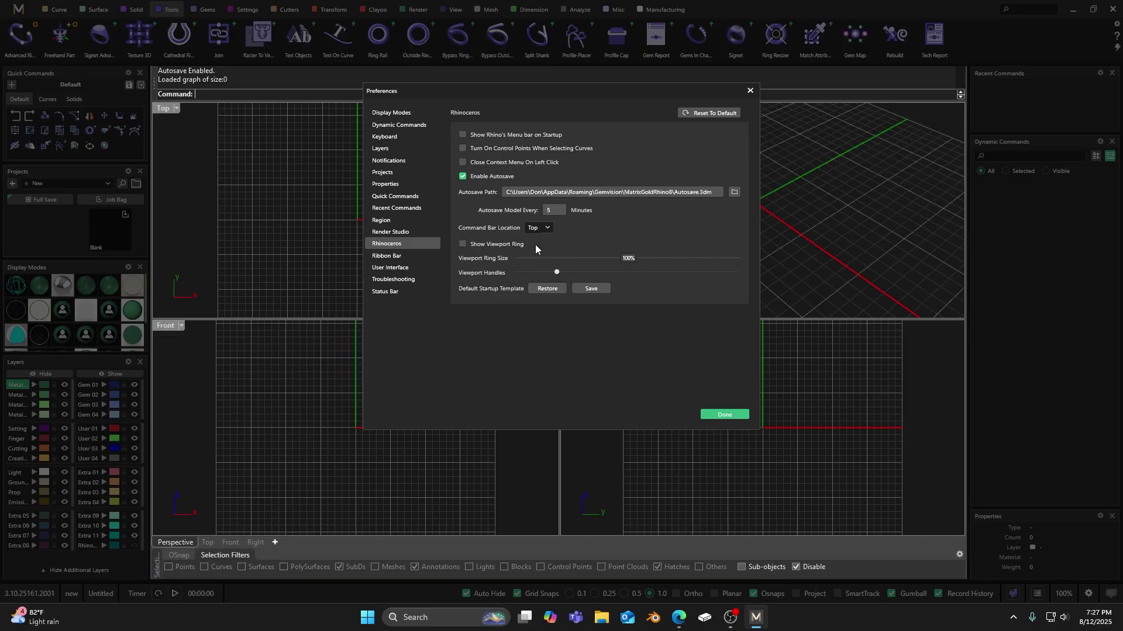
Step: Set the Command Bar Location to Floating and move the Preferences dialog aside to inspect the floating command bar
left_click(546, 229)
left_click(539, 266)
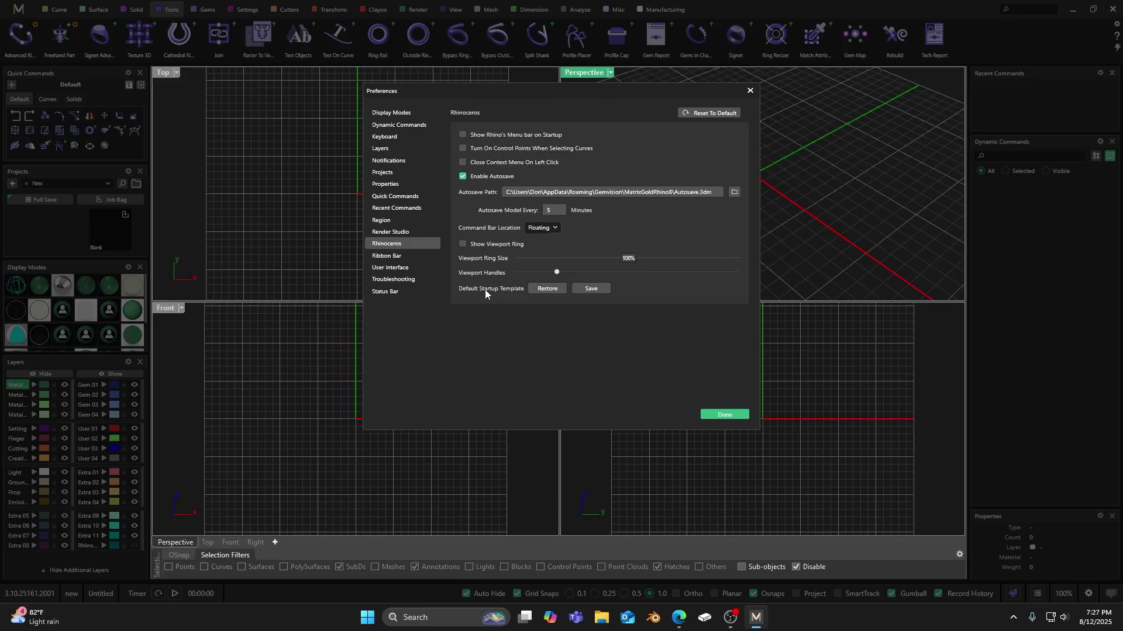
left_click_drag(594, 92, 576, 135)
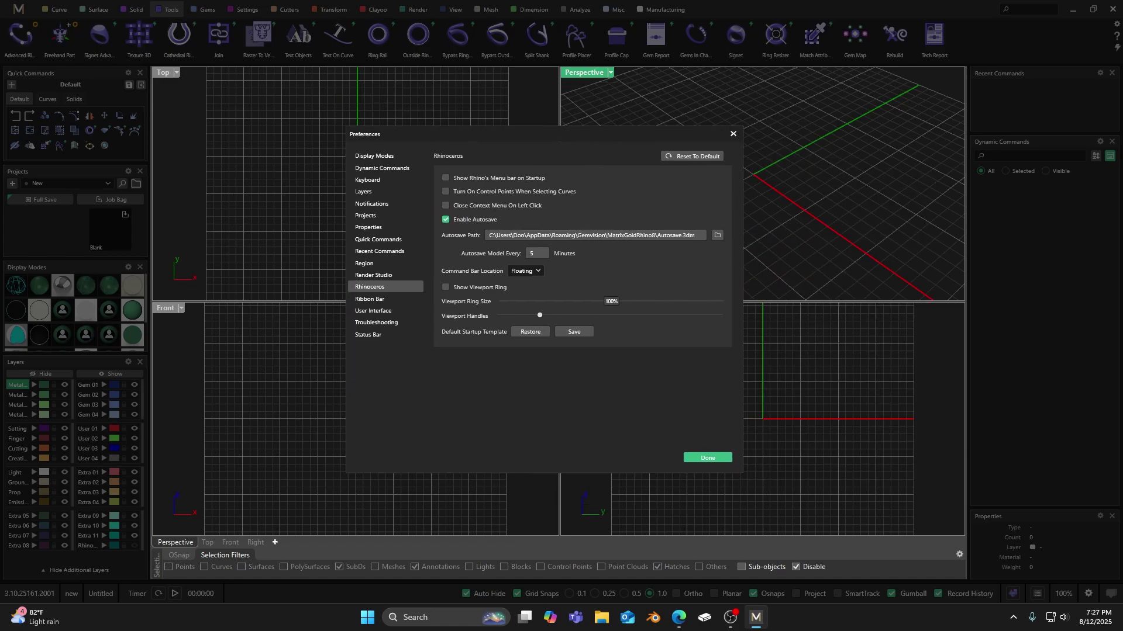
mouse_move(531, 332)
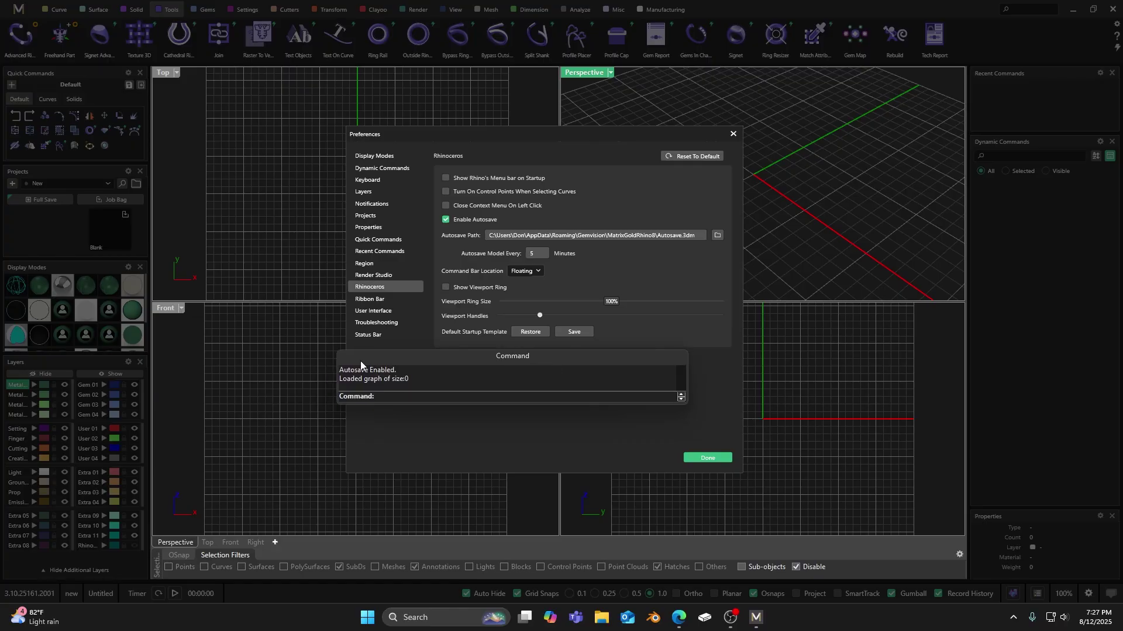
Step: Set the Command Bar Location to Bottom and finish editing the preferences
left_click(532, 272)
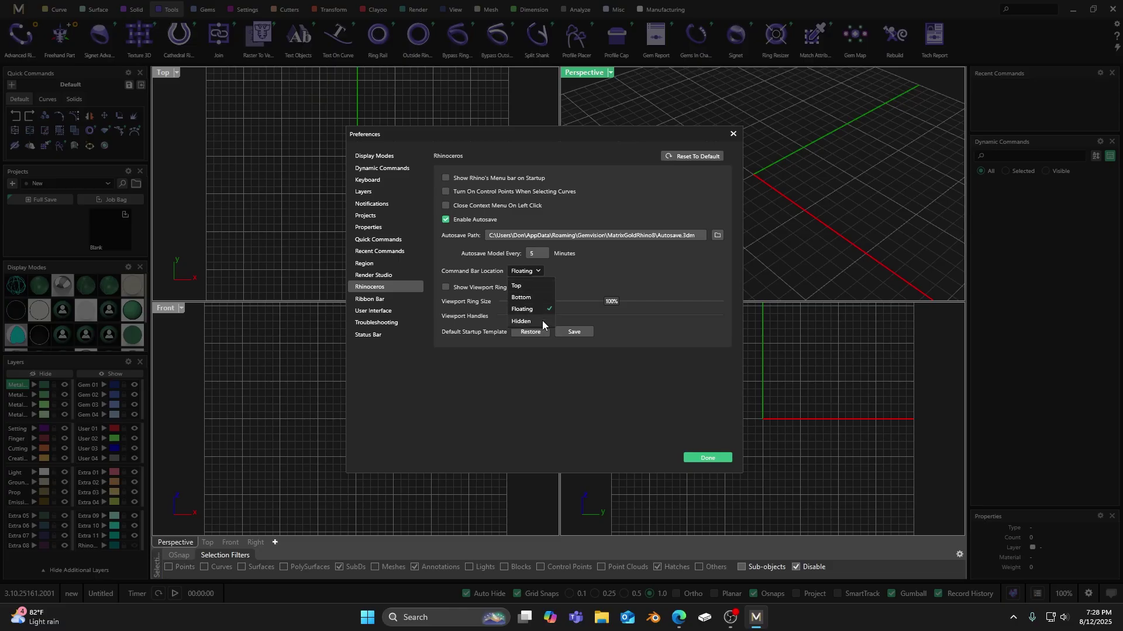
left_click(531, 298)
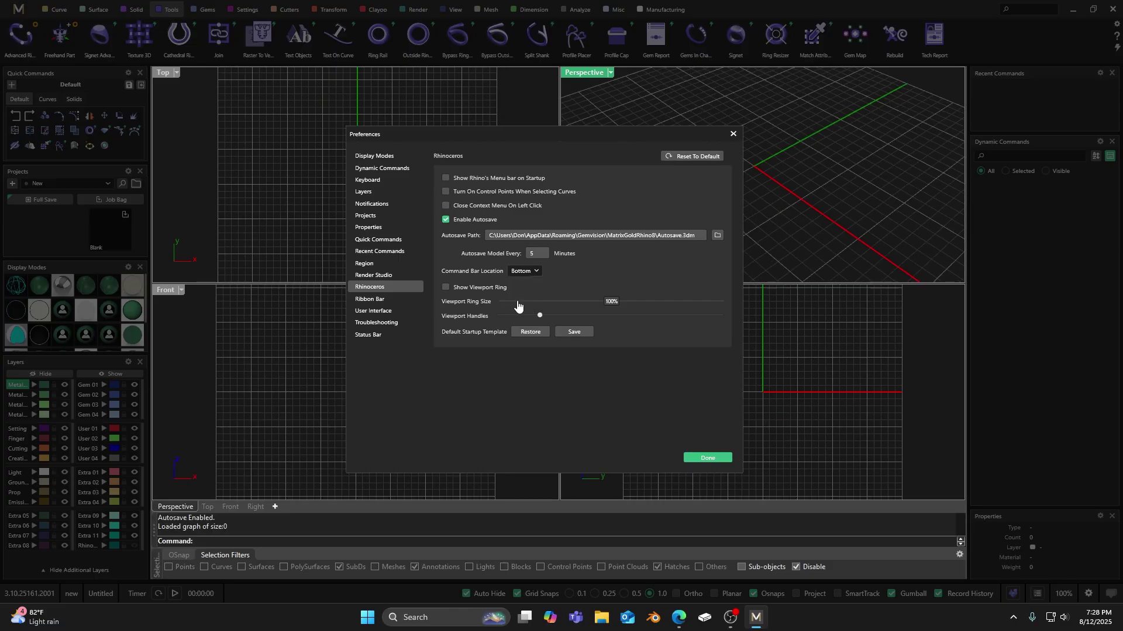
left_click(705, 459)
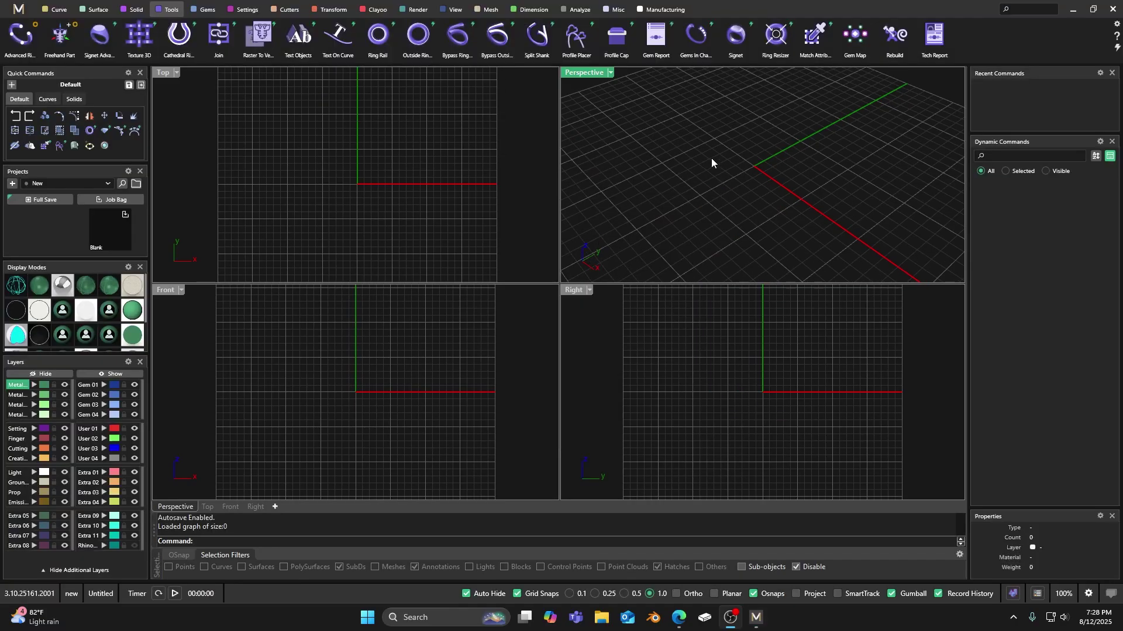